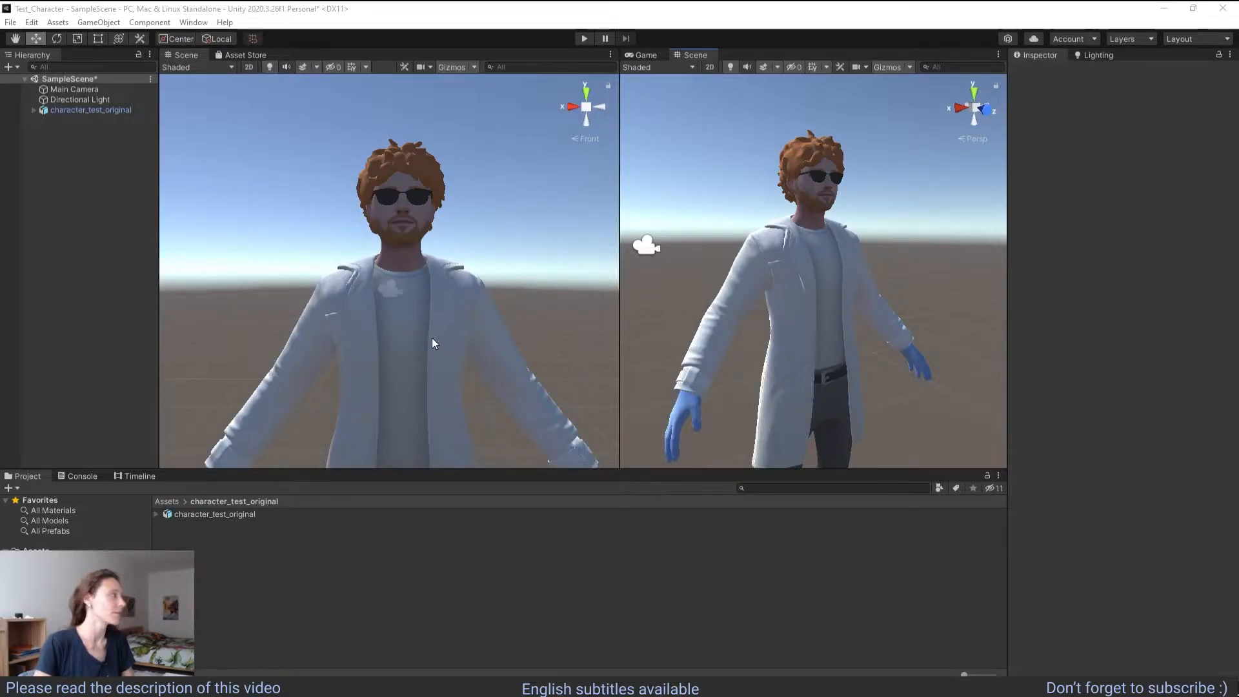
# - Select the Wolf3D_Glasses part of character_test_original and locate its material in the Project assets
pyautogui.click(34, 110)
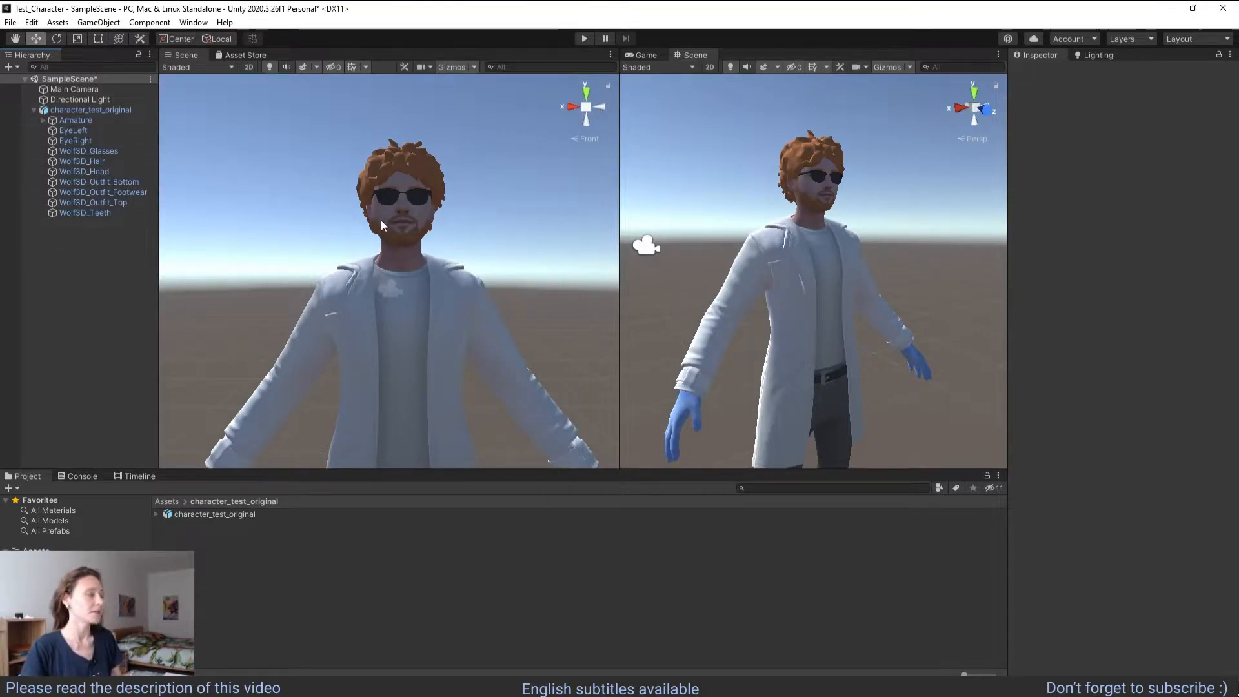
pyautogui.moveTo(87, 151)
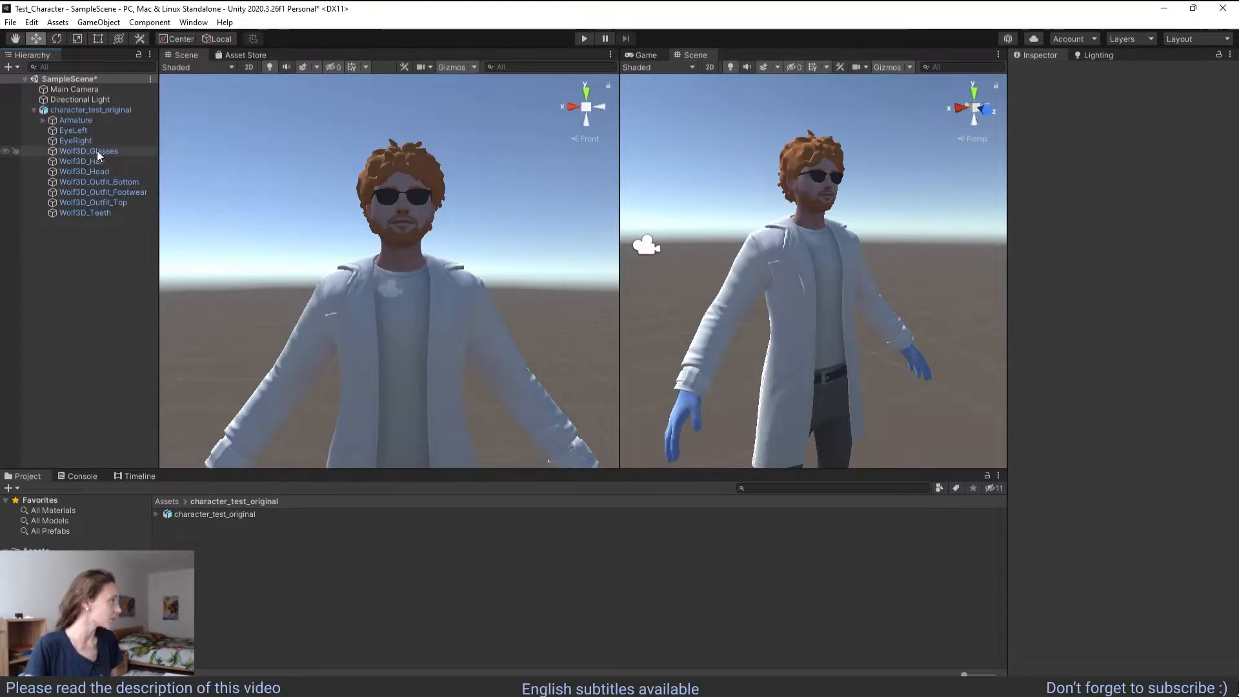
pyautogui.click(389, 193)
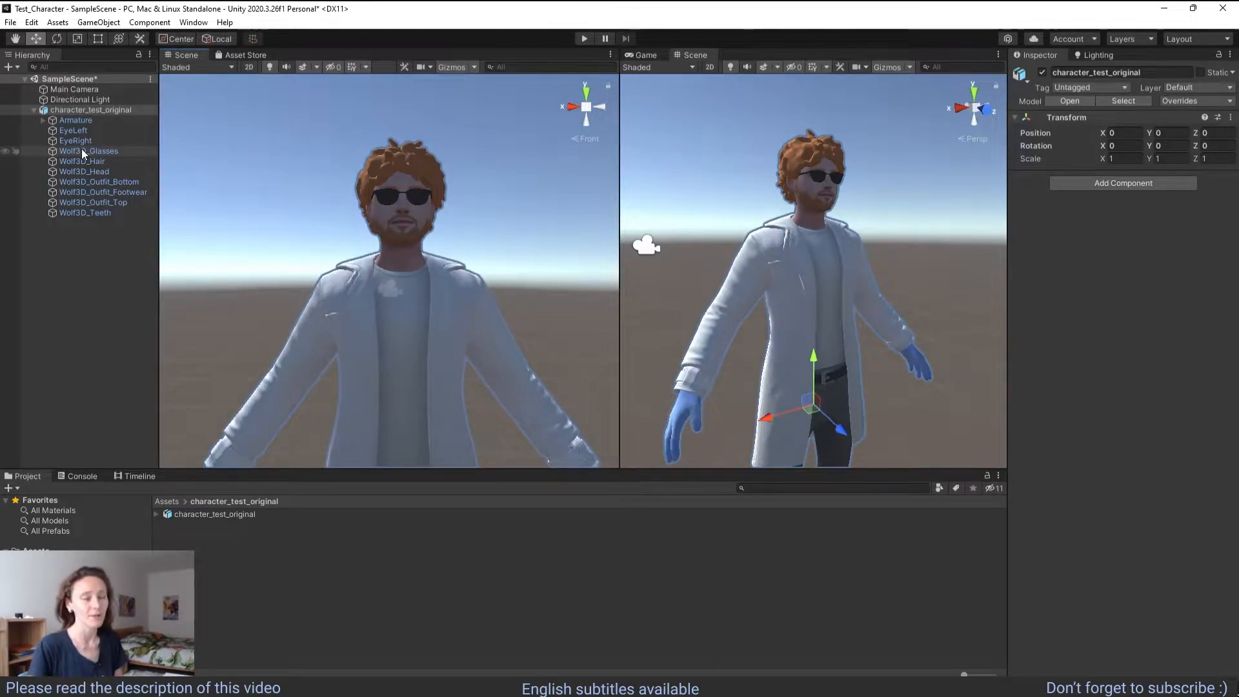
pyautogui.click(128, 152)
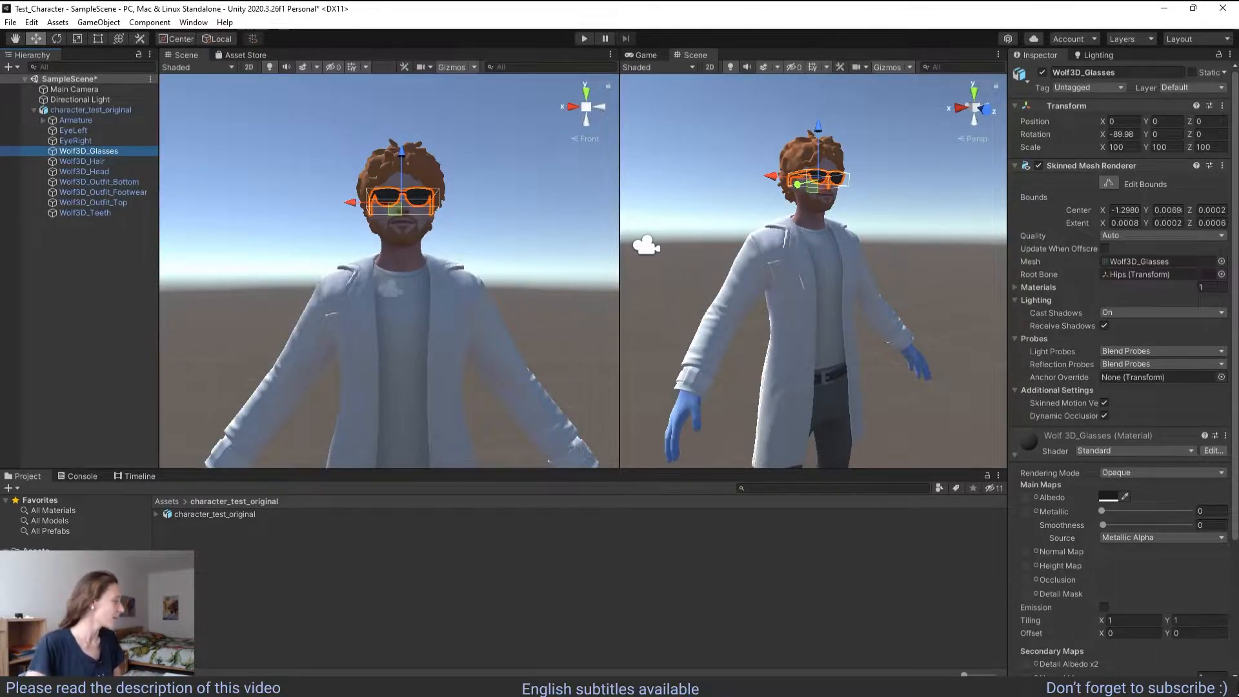
pyautogui.click(36, 550)
pyautogui.scroll(-3, 196, 592)
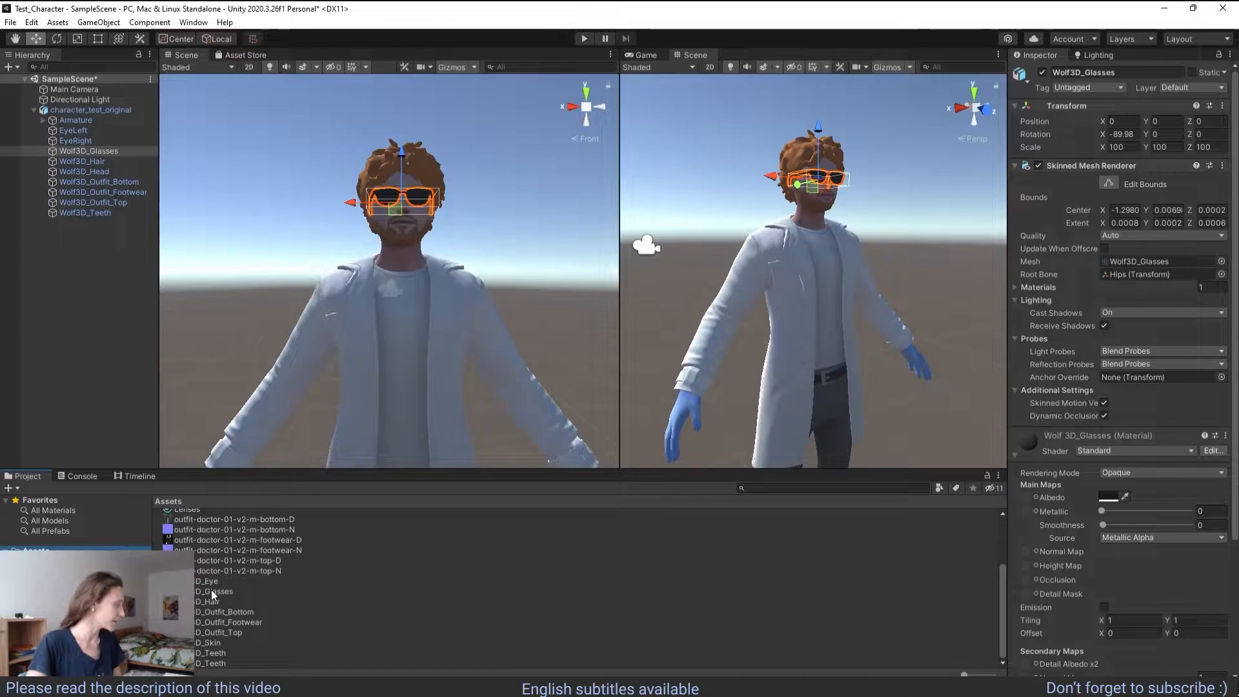
# - Set the glasses material's Albedo colour to bright red (FF0202)
pyautogui.click(205, 592)
pyautogui.click(1109, 129)
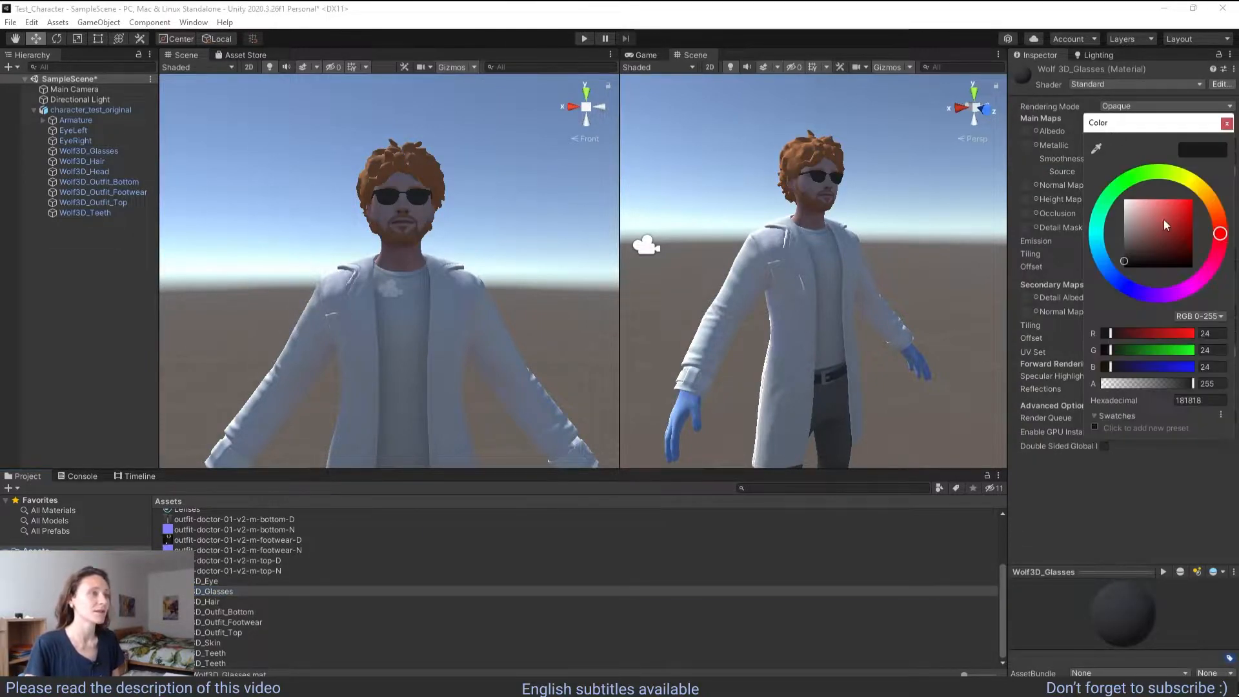
pyautogui.moveTo(1163, 222)
pyautogui.mouseDown()
pyautogui.moveTo(1152, 239)
pyautogui.moveTo(1183, 204)
pyautogui.mouseUp()
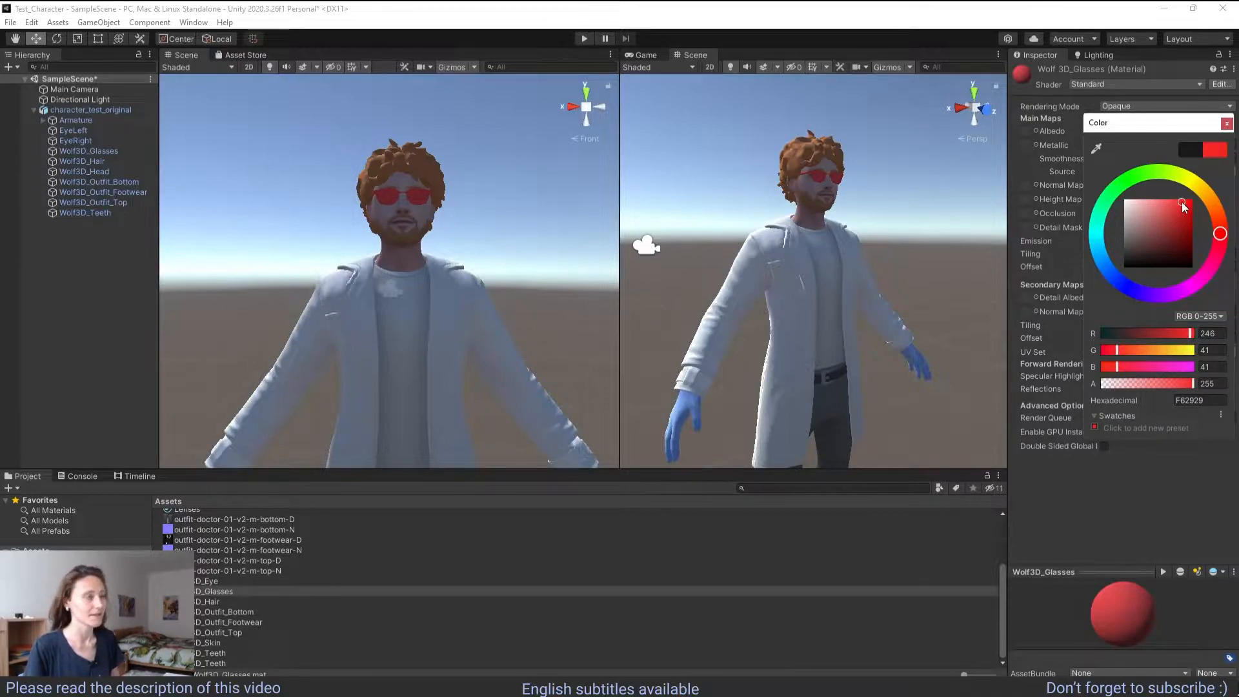
pyautogui.moveTo(1184, 206); pyautogui.dragTo(1193, 197)
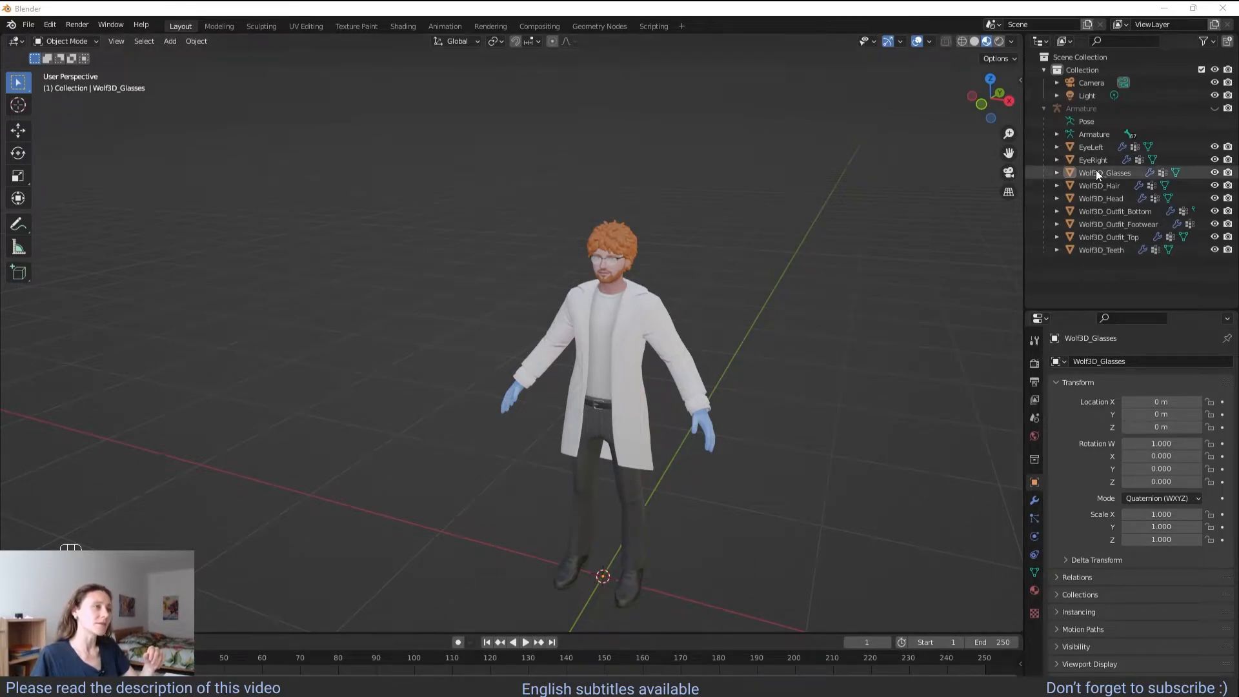
pyautogui.click(1102, 171)
pyautogui.scroll(2, 713, 261)
pyautogui.scroll(1, 713, 261)
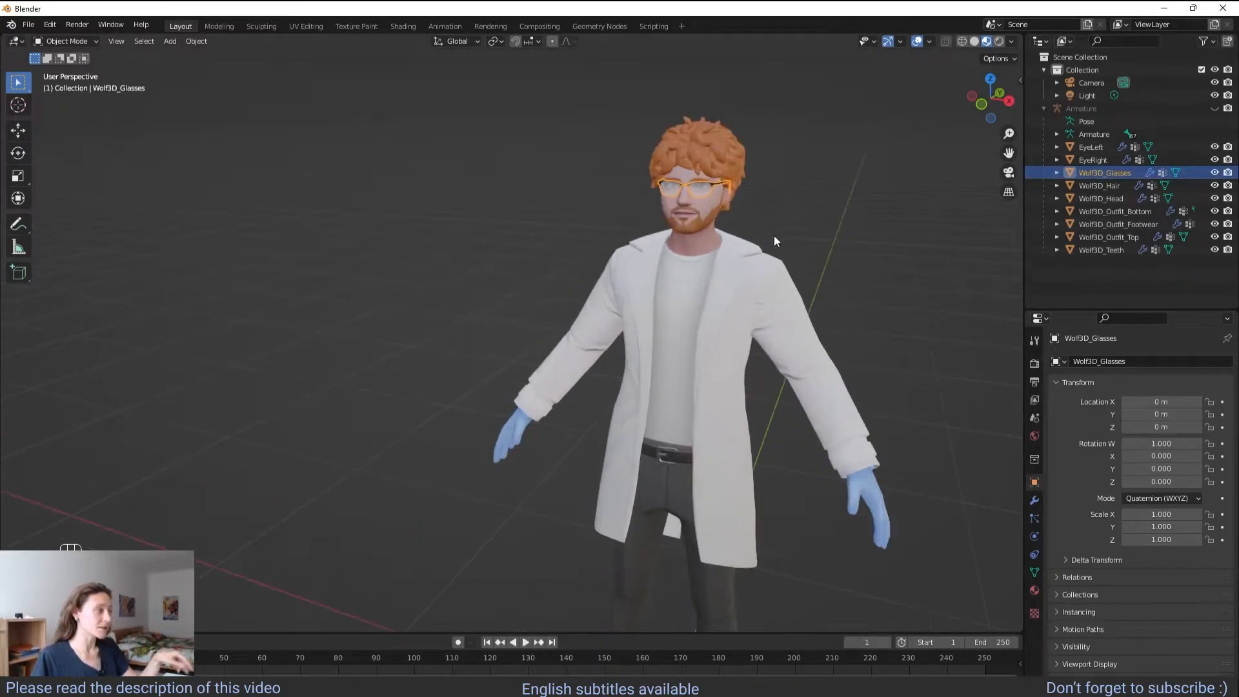
pyautogui.moveTo(814, 202); pyautogui.dragTo(691, 253, button='middle')
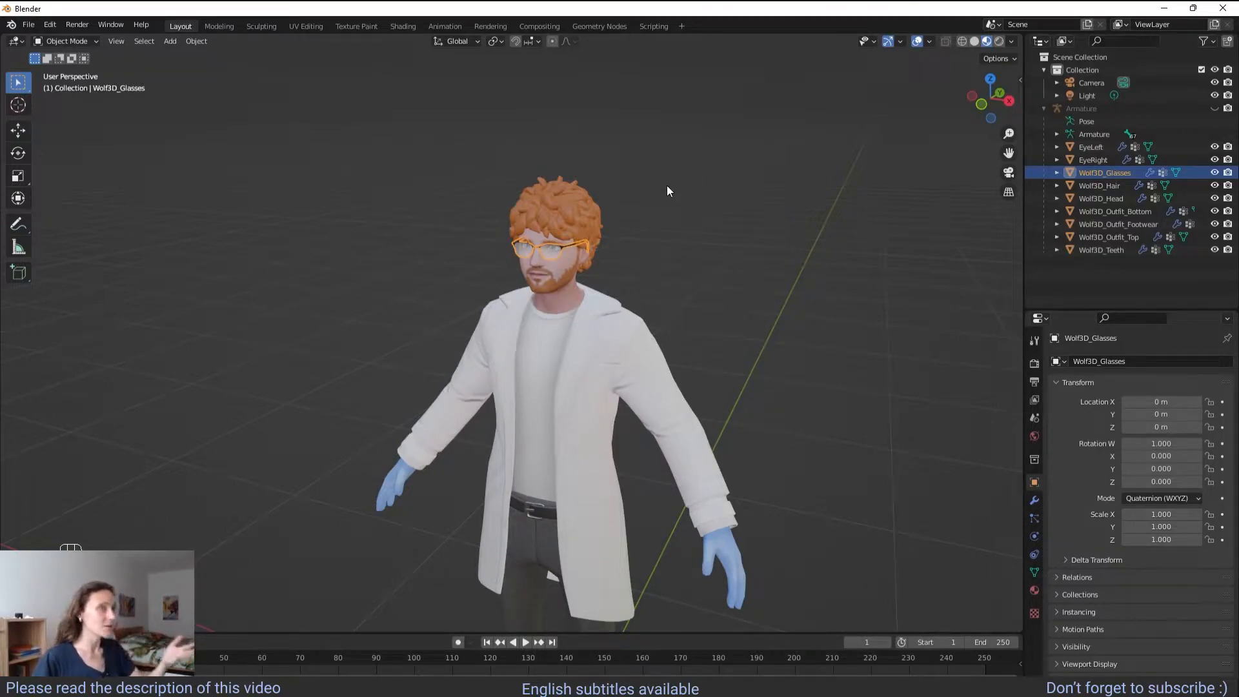
pyautogui.click(784, 331)
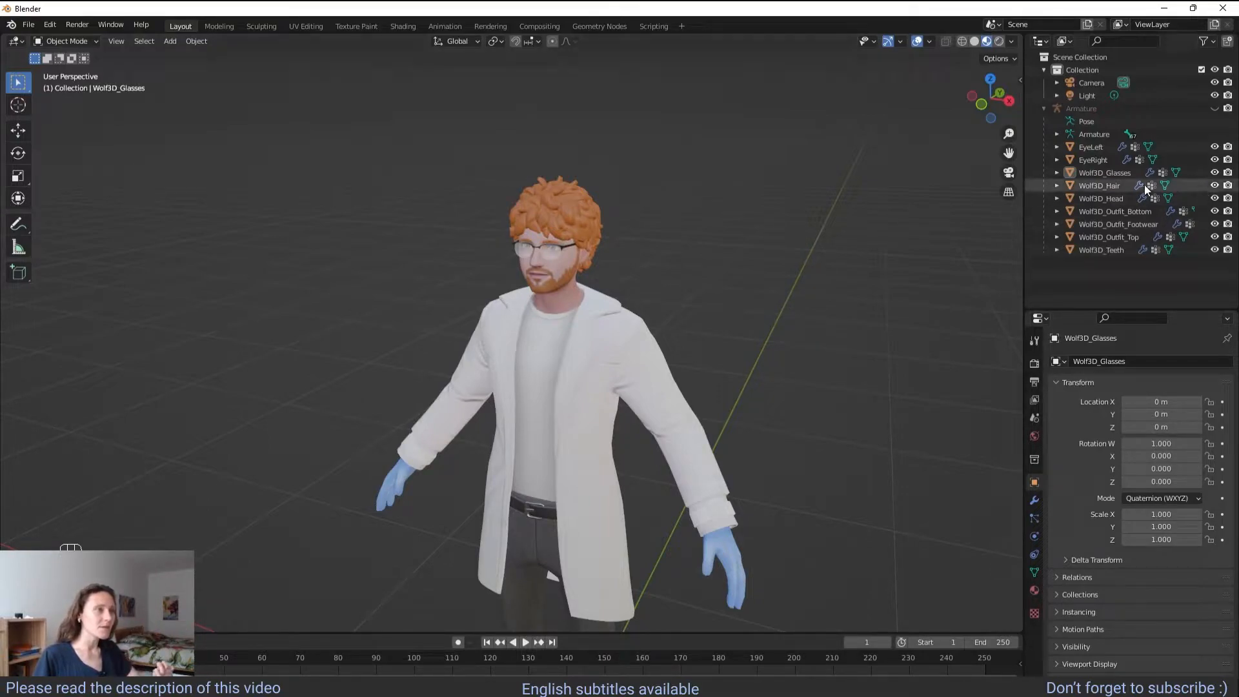
# - Hide the hair, head, outfit, teeth and eyes in the Outliner and zoom onto the glasses alone
pyautogui.click(1215, 185)
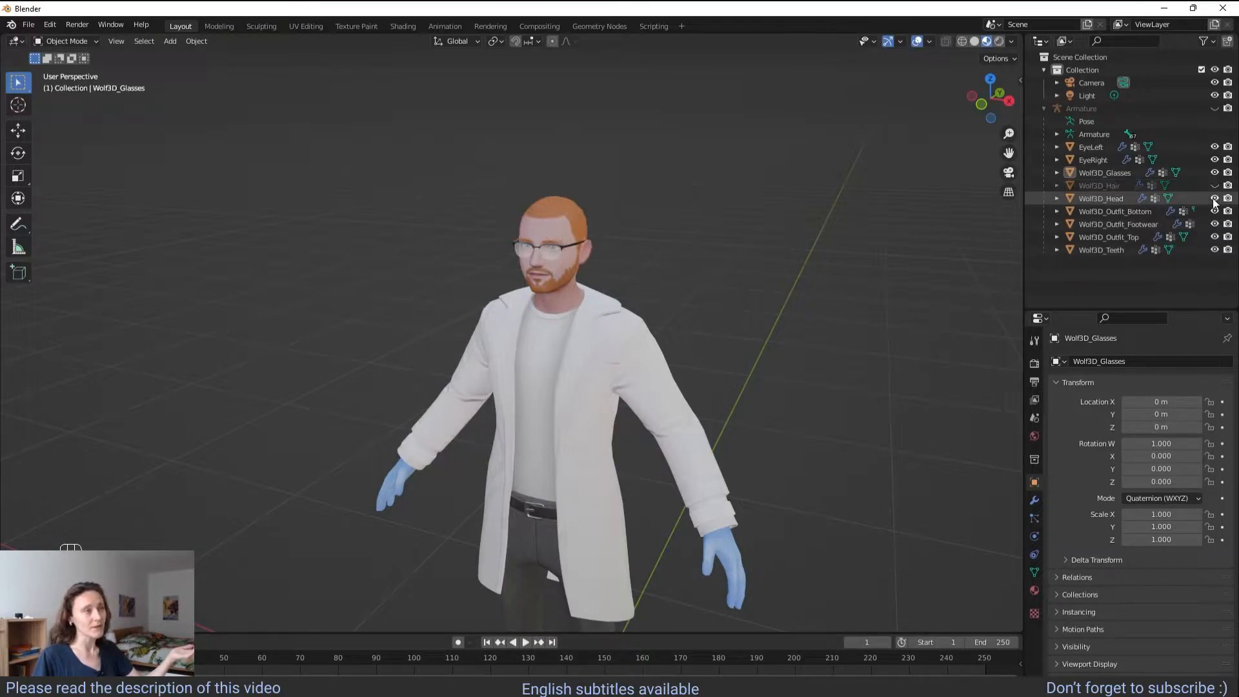
pyautogui.click(1216, 223)
pyautogui.click(1214, 236)
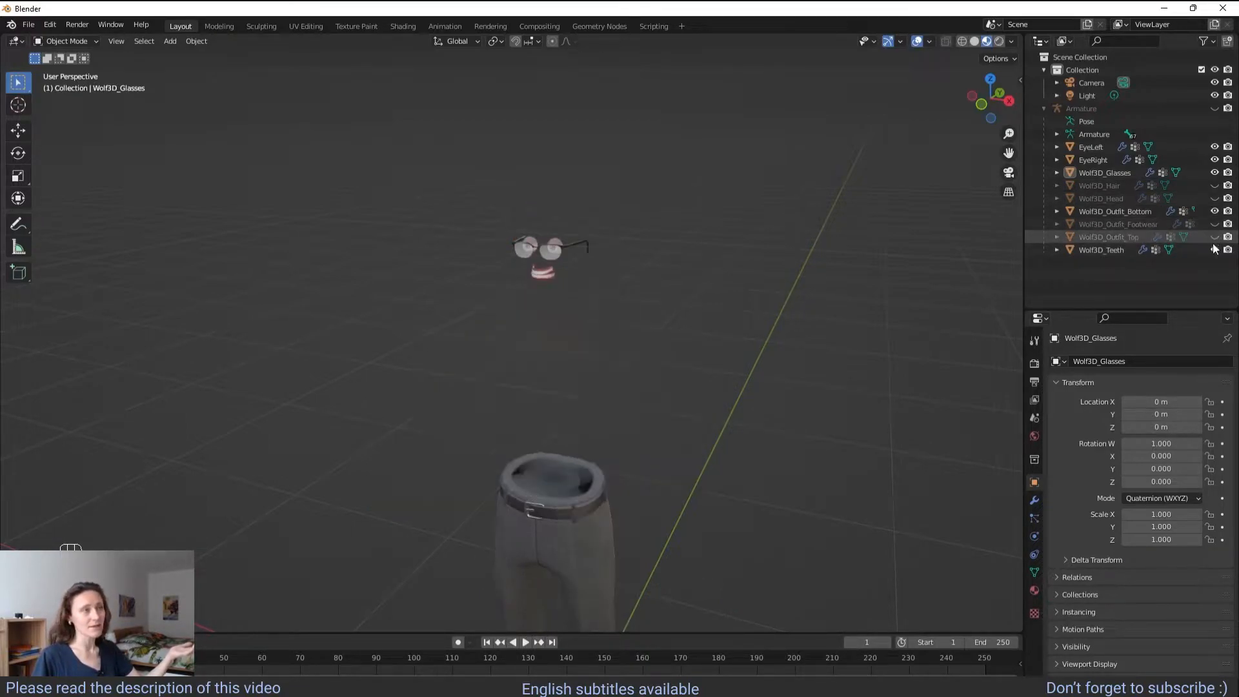
pyautogui.click(1215, 159)
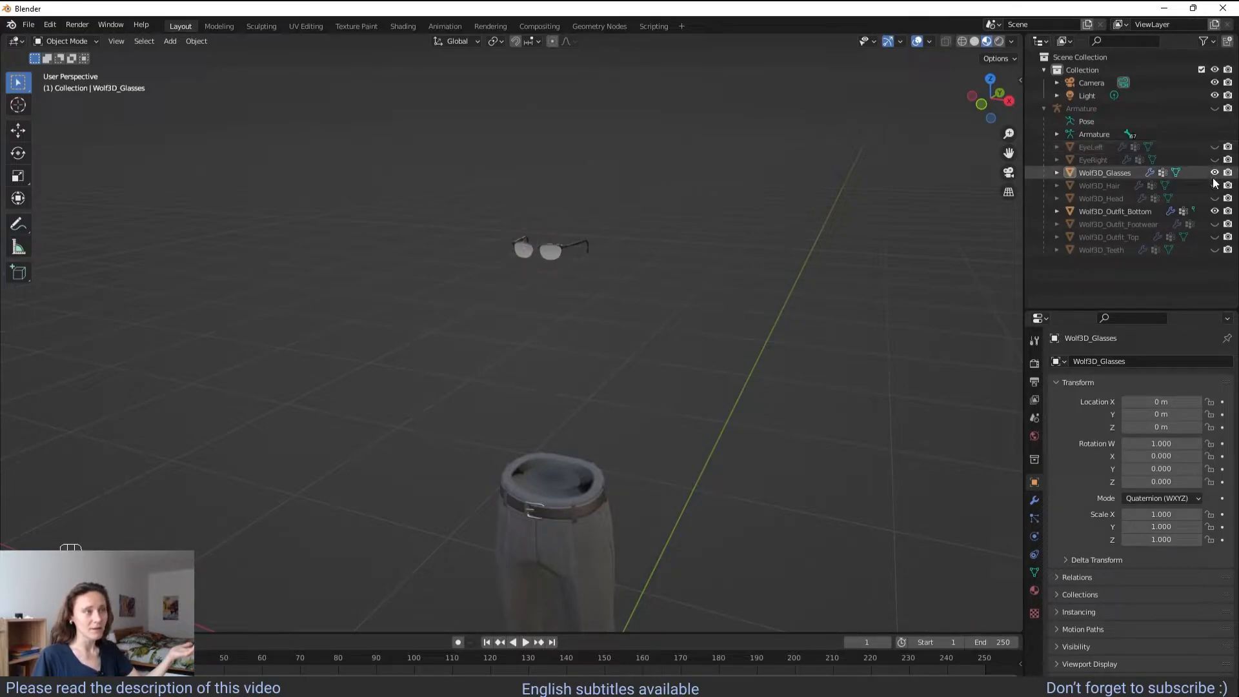
pyautogui.click(1215, 212)
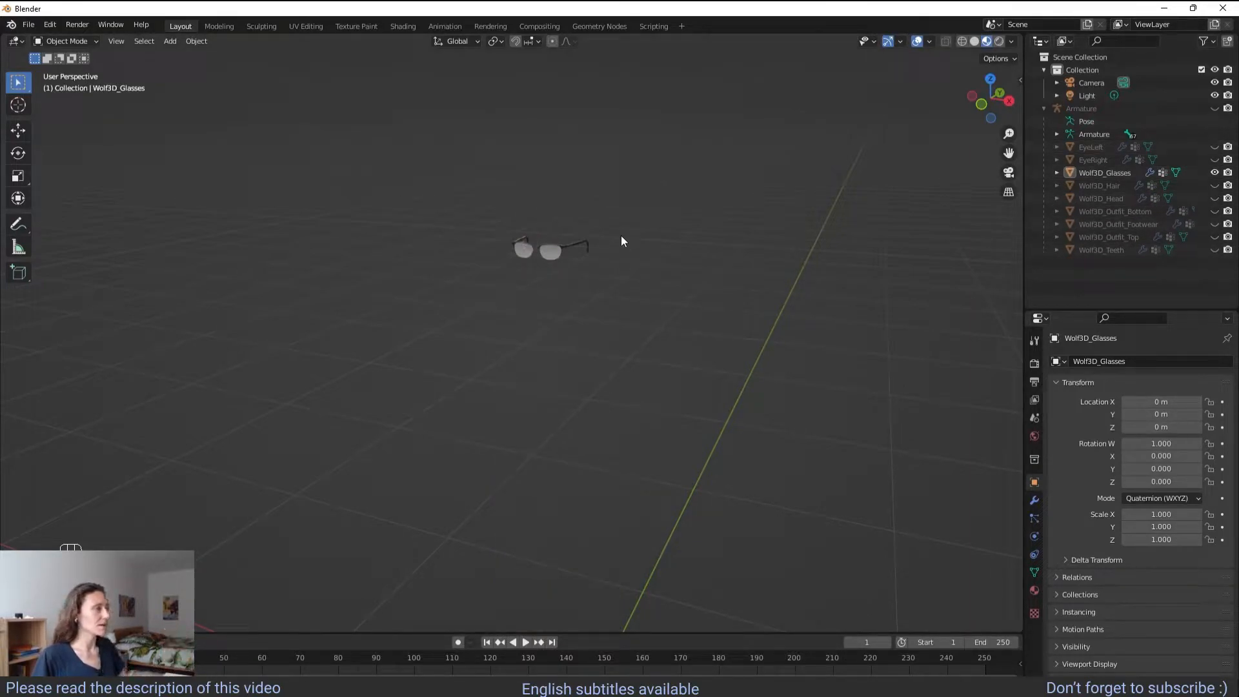
pyautogui.scroll(2, 603, 214)
pyautogui.scroll(3, 721, 184)
pyautogui.moveTo(734, 198)
pyautogui.keyDown('shift'); pyautogui.mouseDown(button='middle')
pyautogui.moveTo(652, 419)
pyautogui.moveTo(616, 389)
pyautogui.moveTo(639, 321)
pyautogui.moveTo(630, 362)
pyautogui.mouseUp(button='middle'); pyautogui.keyUp('shift')
pyautogui.scroll(3, 629, 357)
pyautogui.scroll(2, 628, 356)
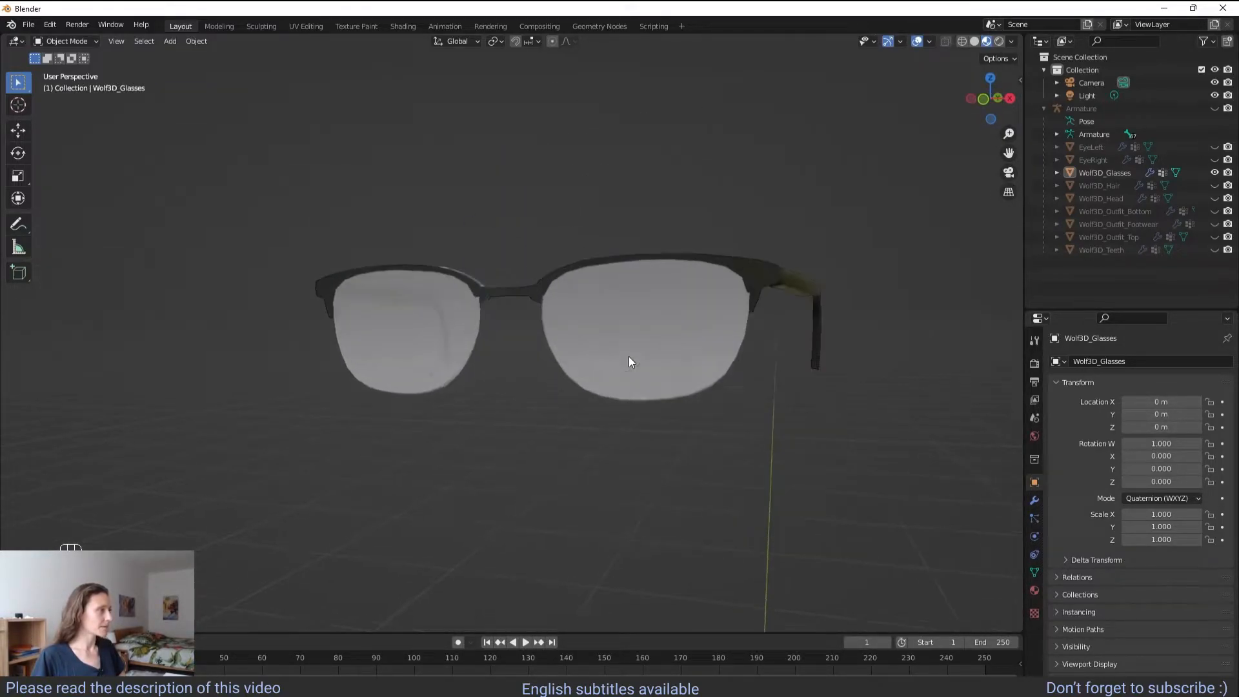
pyautogui.scroll(4, 722, 353)
pyautogui.scroll(2, 722, 353)
pyautogui.scroll(2, 683, 355)
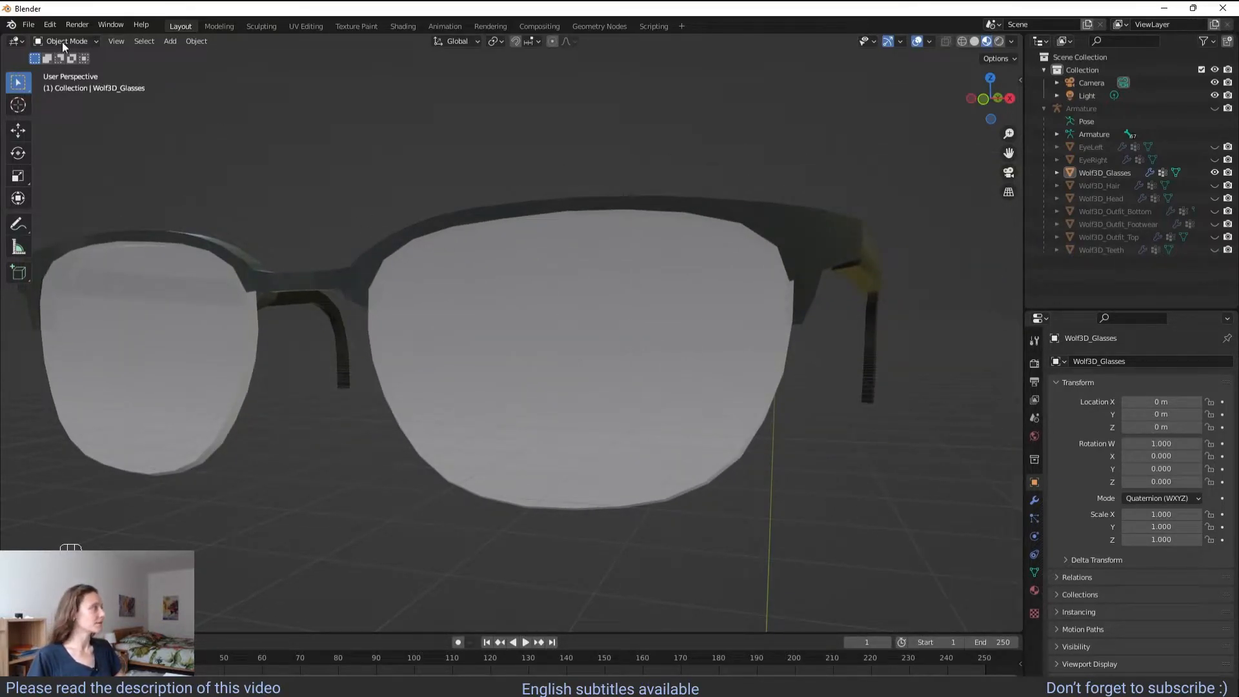
# - Enter Edit Mode on Wolf3D_Glasses, deselect everything and switch to face selection
pyautogui.click(85, 44)
pyautogui.click(82, 67)
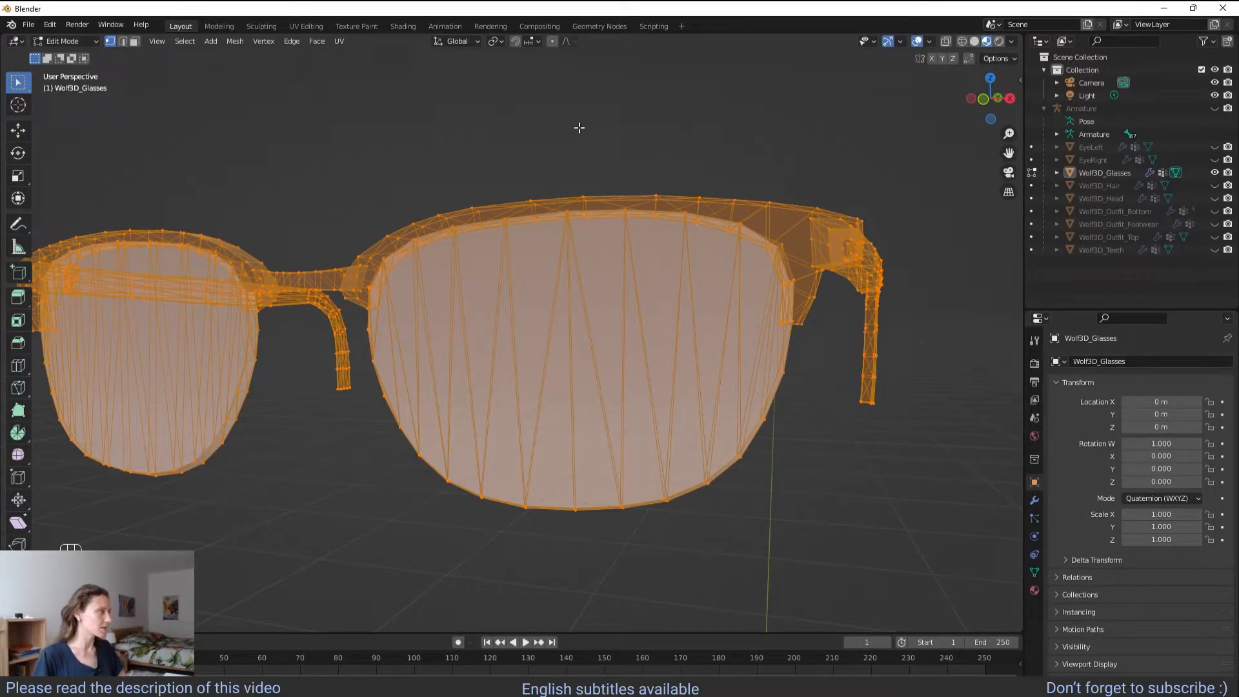
pyautogui.hotkey('alt', 'a')
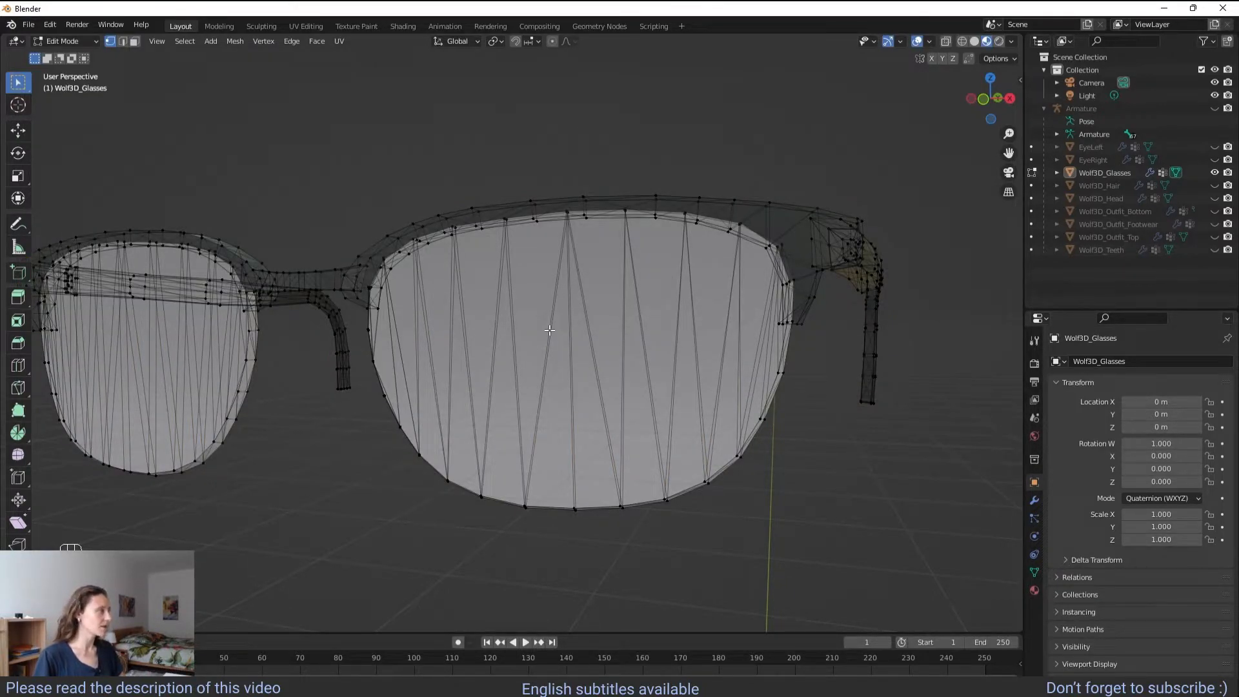
pyautogui.press('c')
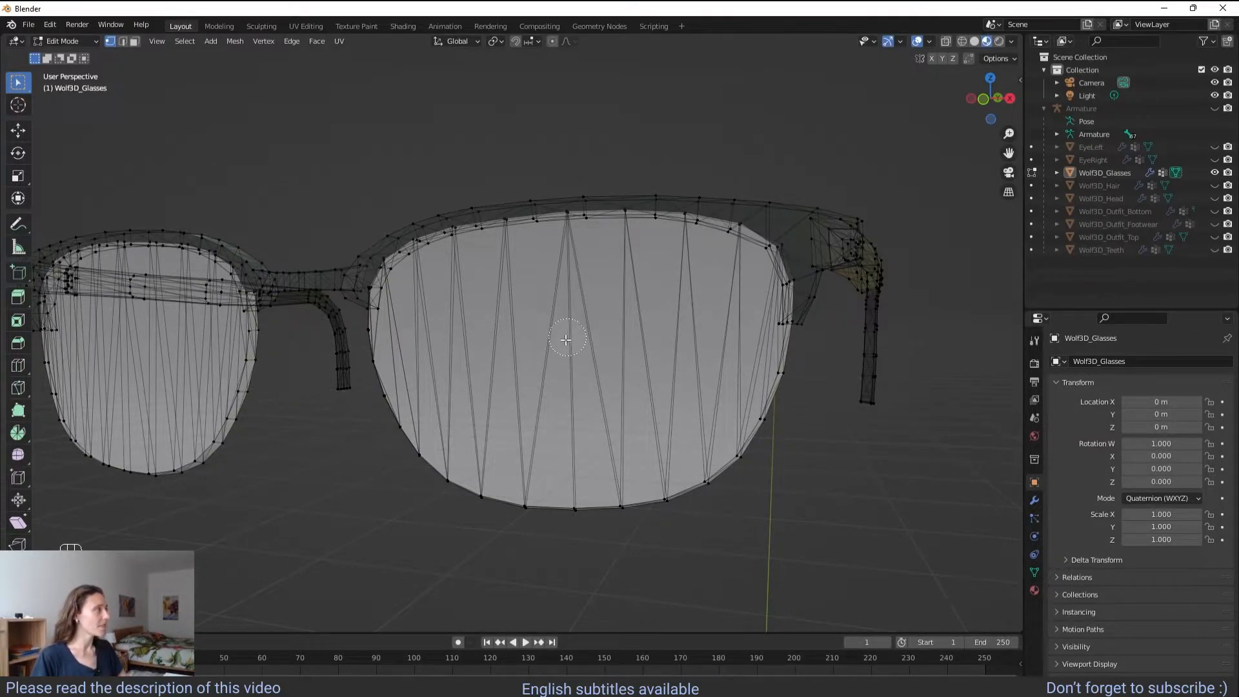
pyautogui.rightClick(557, 373)
pyautogui.click(135, 42)
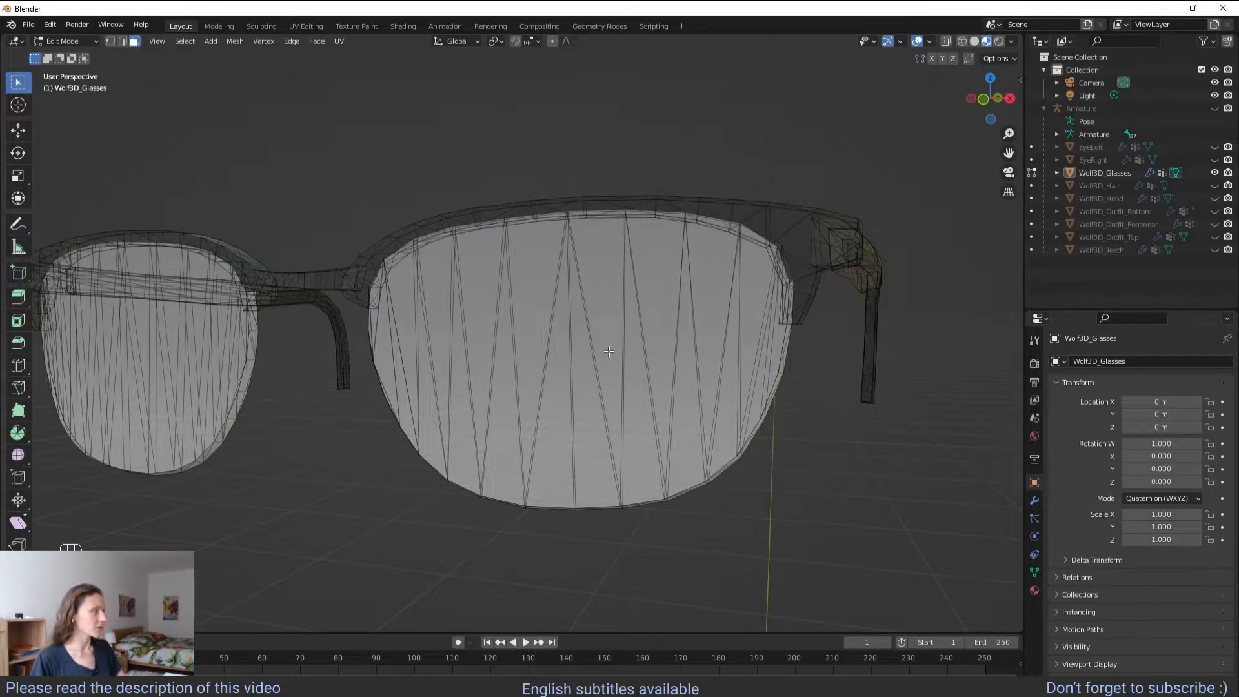
# - Circle-select the faces across the right lens, including its rim and back faces
pyautogui.moveTo(765, 348)
pyautogui.mouseDown()
pyautogui.moveTo(695, 364)
pyautogui.moveTo(634, 320)
pyautogui.moveTo(533, 363)
pyautogui.moveTo(402, 301)
pyautogui.moveTo(389, 351)
pyautogui.moveTo(402, 352)
pyautogui.mouseUp()
pyautogui.moveTo(523, 375)
pyautogui.mouseDown()
pyautogui.moveTo(771, 385)
pyautogui.moveTo(729, 446)
pyautogui.mouseUp()
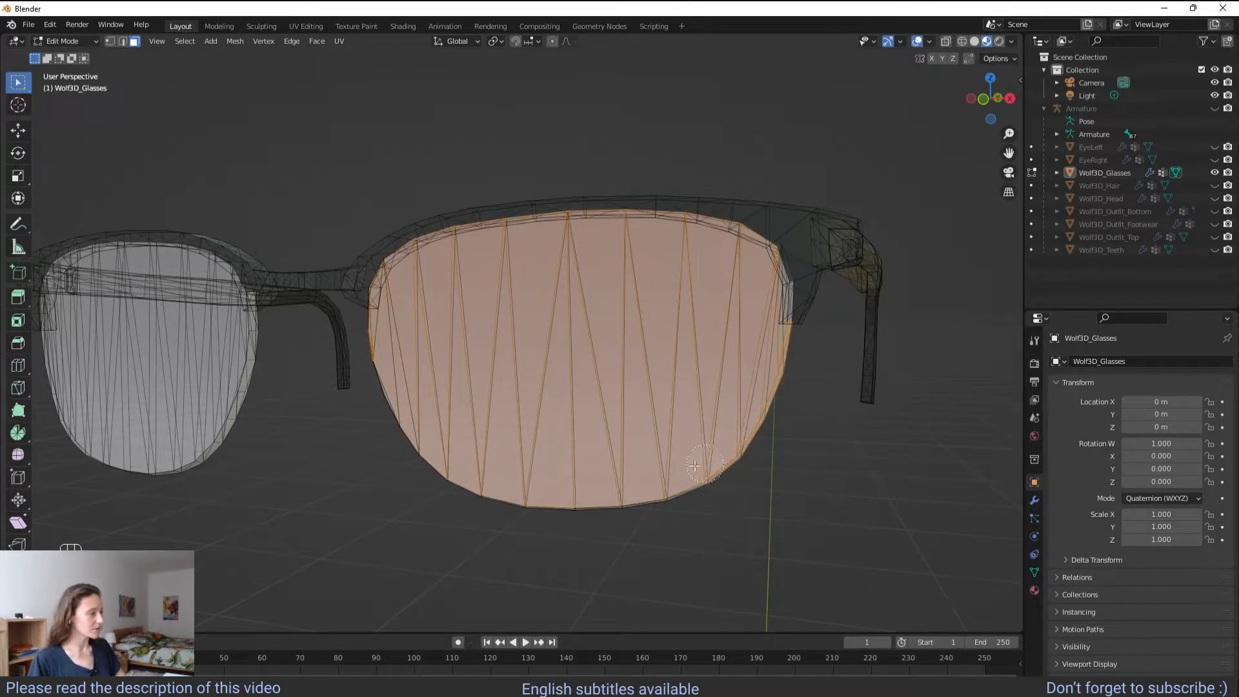
pyautogui.moveTo(563, 487)
pyautogui.mouseDown()
pyautogui.moveTo(674, 478)
pyautogui.moveTo(640, 486)
pyautogui.mouseUp()
pyautogui.press('Escape')
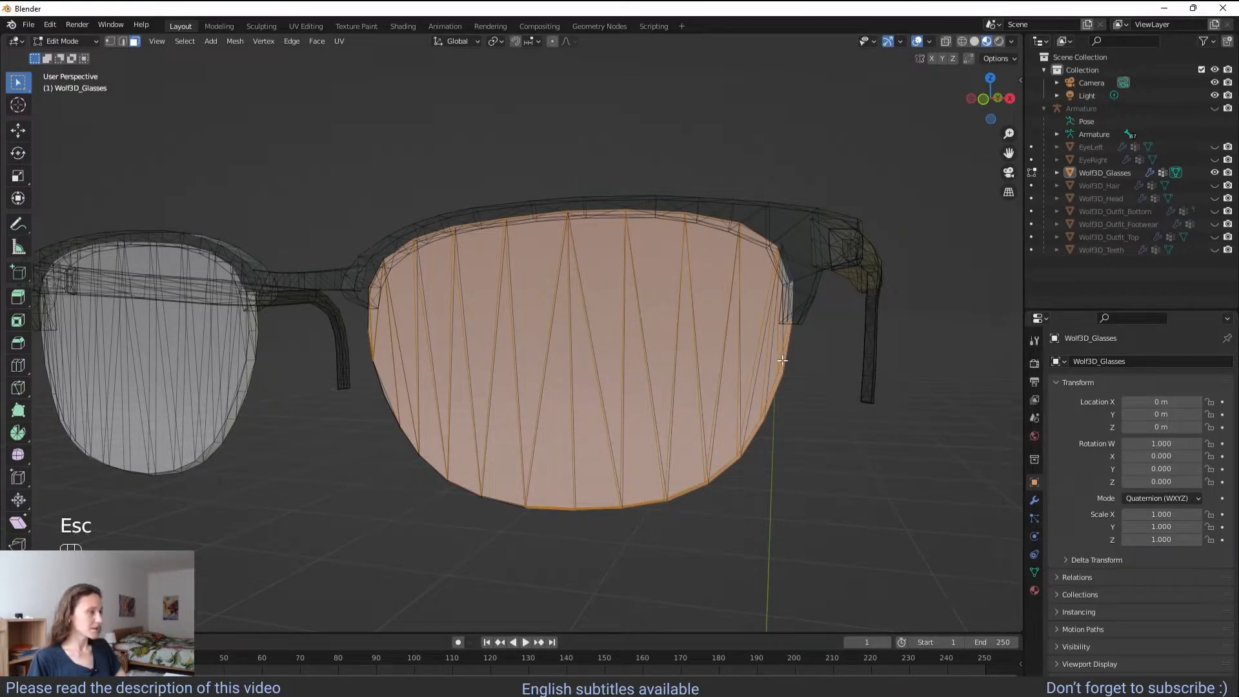
pyautogui.moveTo(782, 360)
pyautogui.mouseDown(button='middle')
pyautogui.moveTo(556, 371)
pyautogui.moveTo(367, 348)
pyautogui.moveTo(572, 410)
pyautogui.mouseUp(button='middle')
pyautogui.scroll(2, 513, 406)
pyautogui.scroll(2, 463, 404)
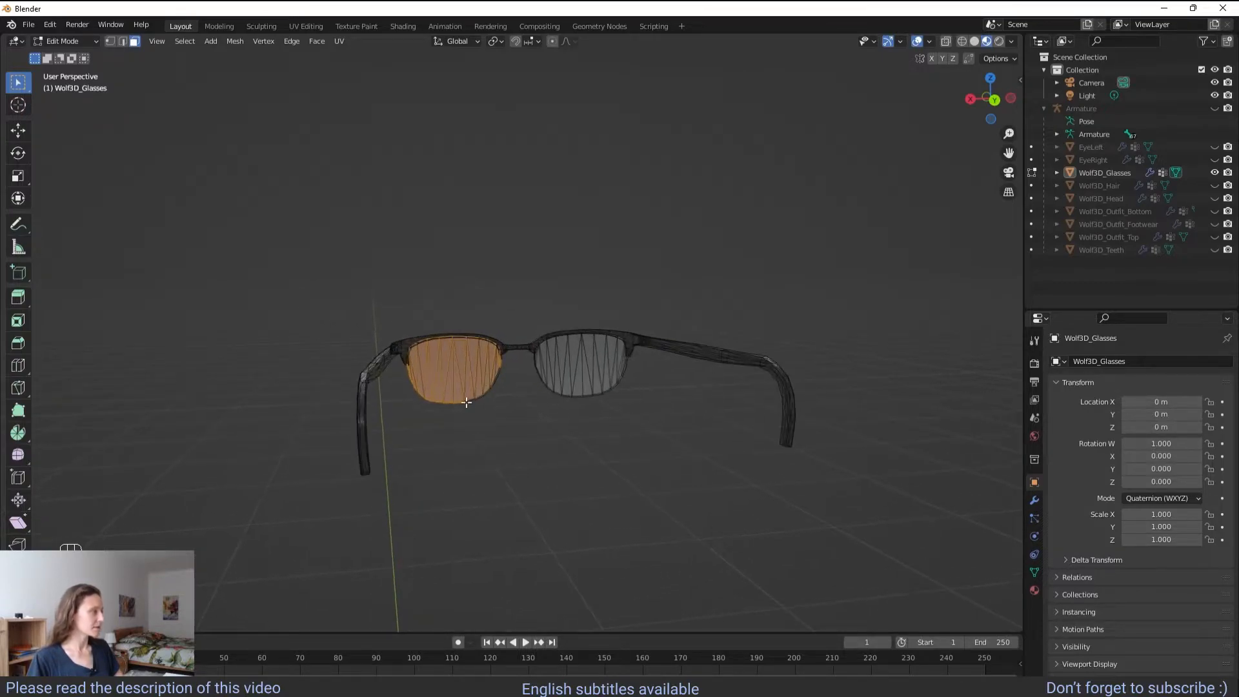
pyautogui.scroll(2, 463, 404)
pyautogui.press('c')
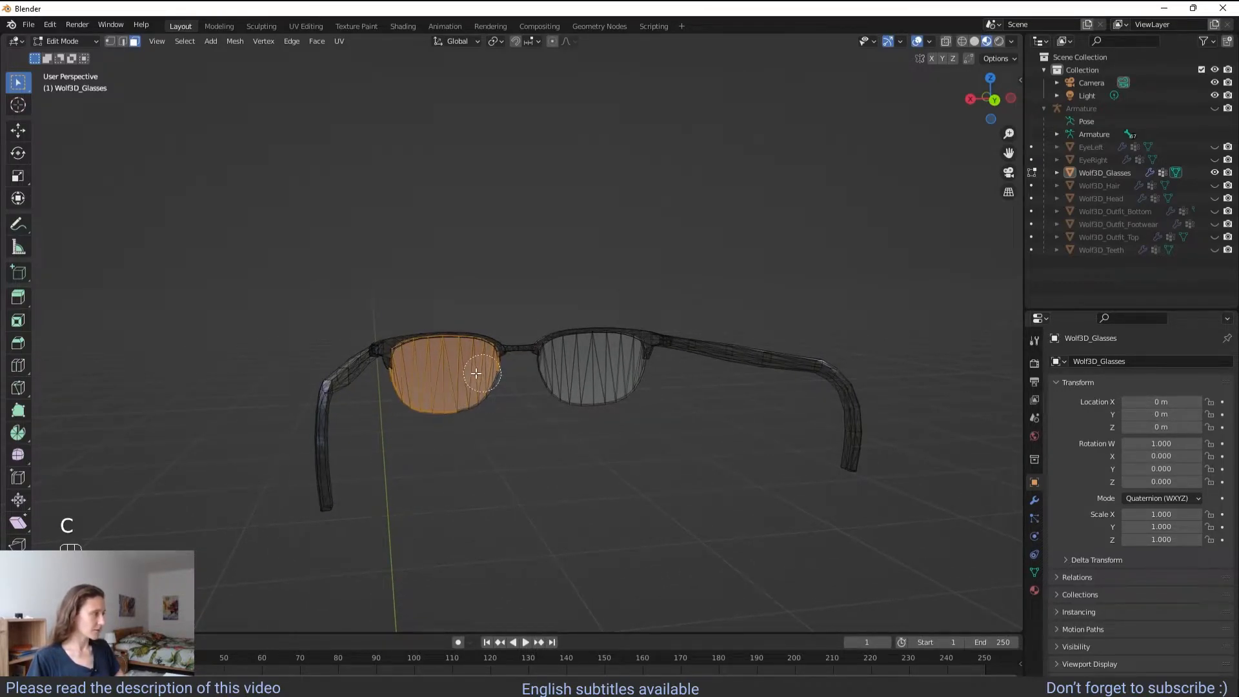
pyautogui.moveTo(475, 373)
pyautogui.mouseDown()
pyautogui.moveTo(479, 386)
pyautogui.moveTo(413, 397)
pyautogui.moveTo(470, 383)
pyautogui.moveTo(423, 383)
pyautogui.mouseUp()
pyautogui.press('Escape')
# - Grow the selection to all linked lens geometry so the whole lens is selected
pyautogui.moveTo(422, 383)
pyautogui.mouseDown(button='middle')
pyautogui.moveTo(592, 401)
pyautogui.moveTo(490, 446)
pyautogui.moveTo(430, 420)
pyautogui.moveTo(516, 411)
pyautogui.mouseUp(button='middle')
pyautogui.scroll(3, 516, 412)
pyautogui.scroll(4, 452, 450)
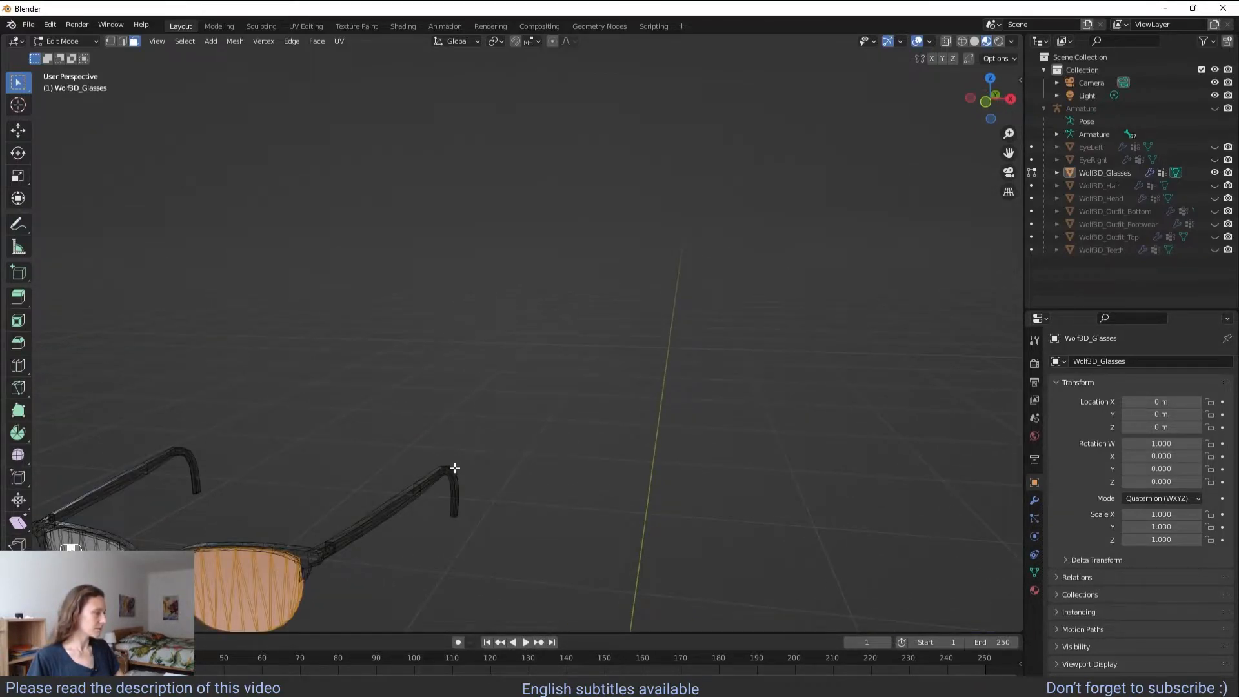
pyautogui.moveTo(454, 468); pyautogui.dragTo(523, 428, button='middle')
pyautogui.scroll(-3, 495, 428)
pyautogui.scroll(2, 608, 326)
pyautogui.scroll(5, 609, 326)
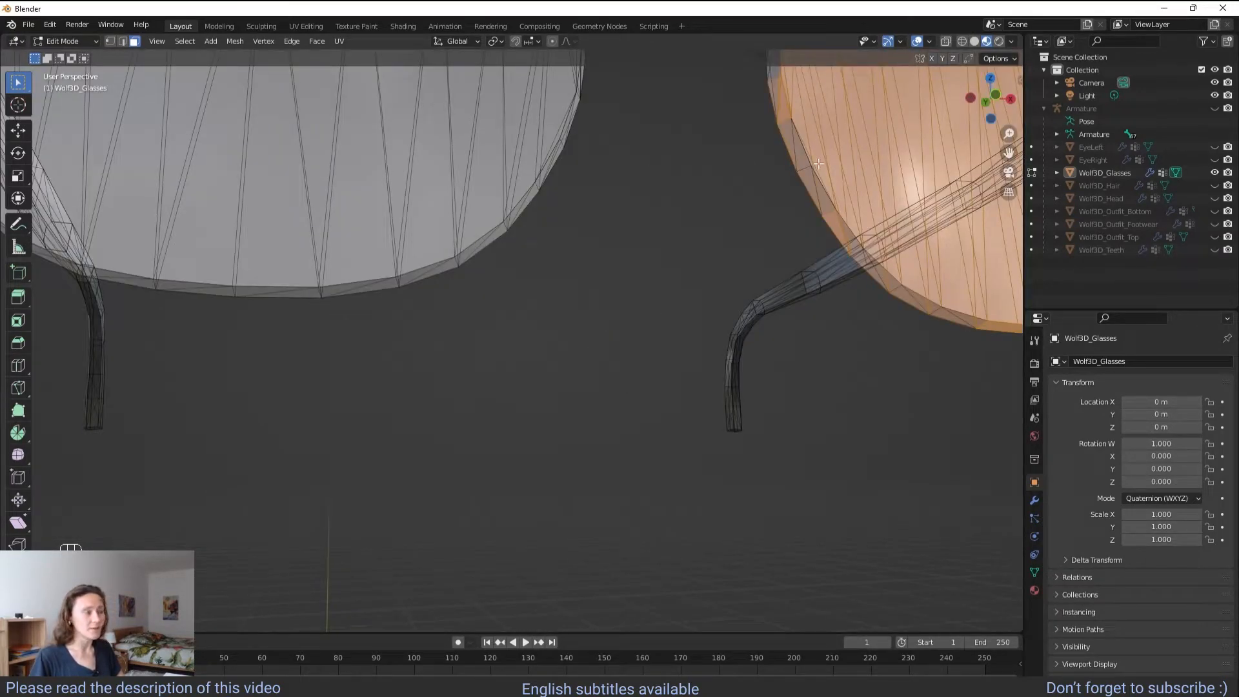
pyautogui.moveTo(818, 163)
pyautogui.mouseDown(button='middle')
pyautogui.moveTo(867, 203)
pyautogui.moveTo(741, 199)
pyautogui.mouseUp(button='middle')
pyautogui.scroll(-4, 867, 204)
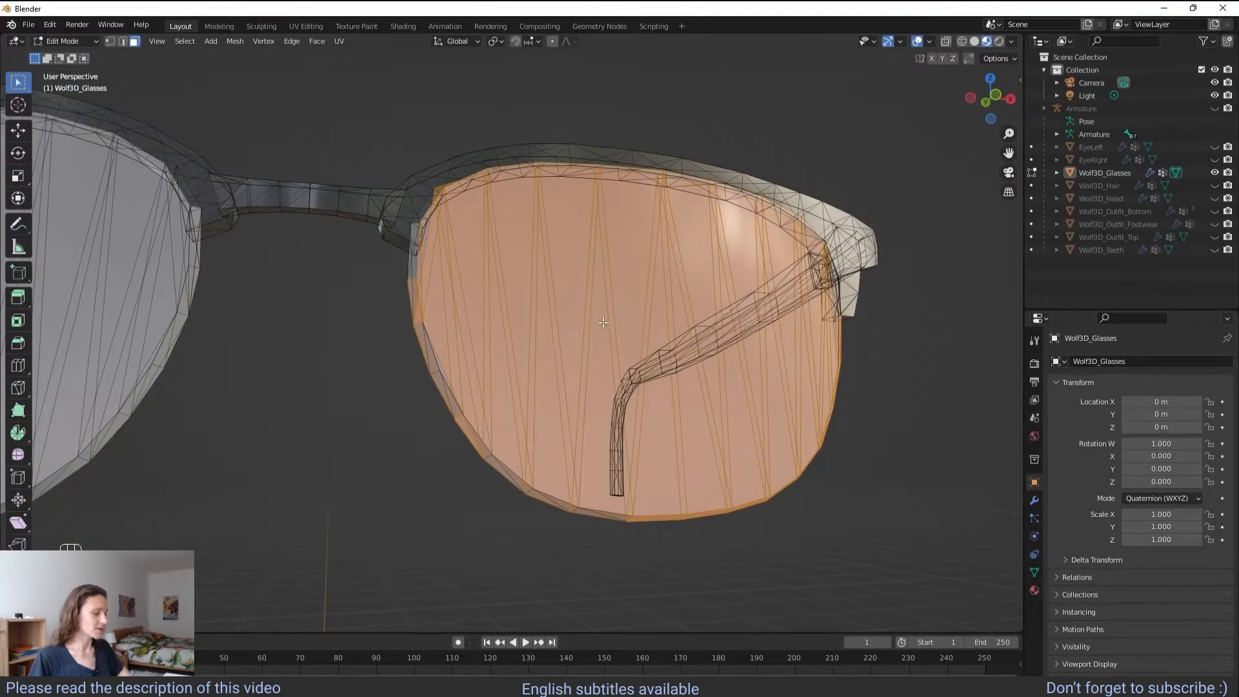
pyautogui.press('l')
pyautogui.press('l')
pyautogui.press('l')
pyautogui.press('l')
pyautogui.press('l')
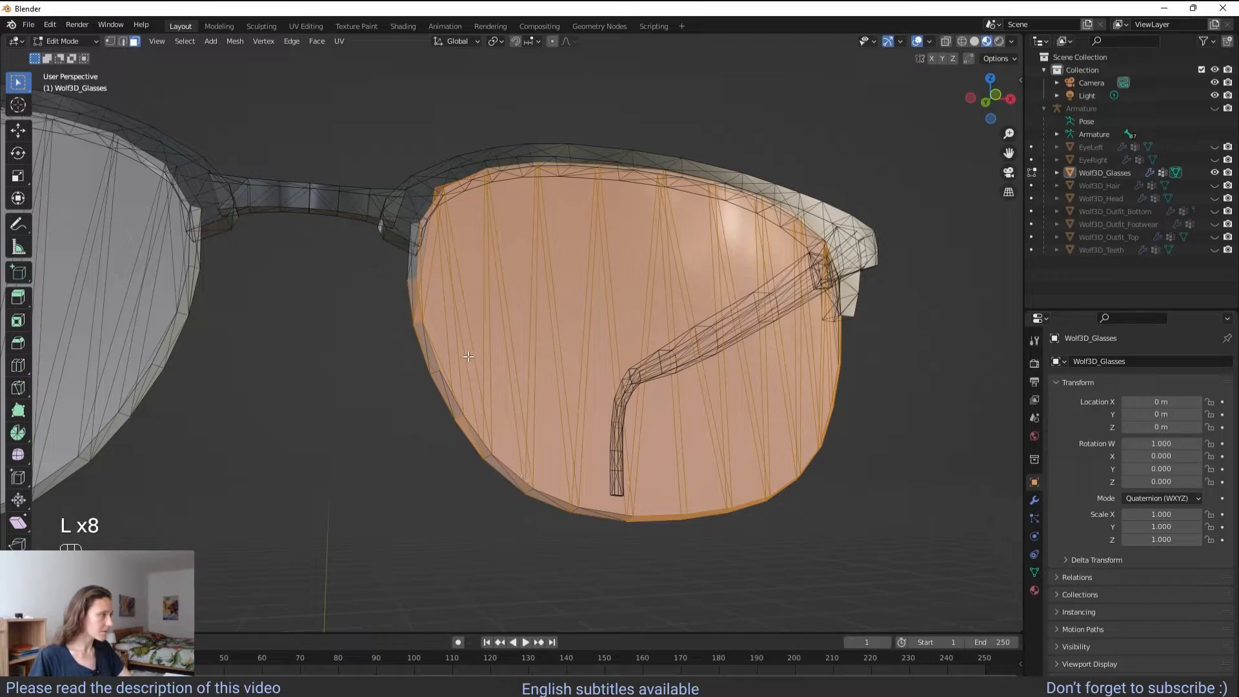
pyautogui.moveTo(467, 357); pyautogui.dragTo(774, 350, button='middle')
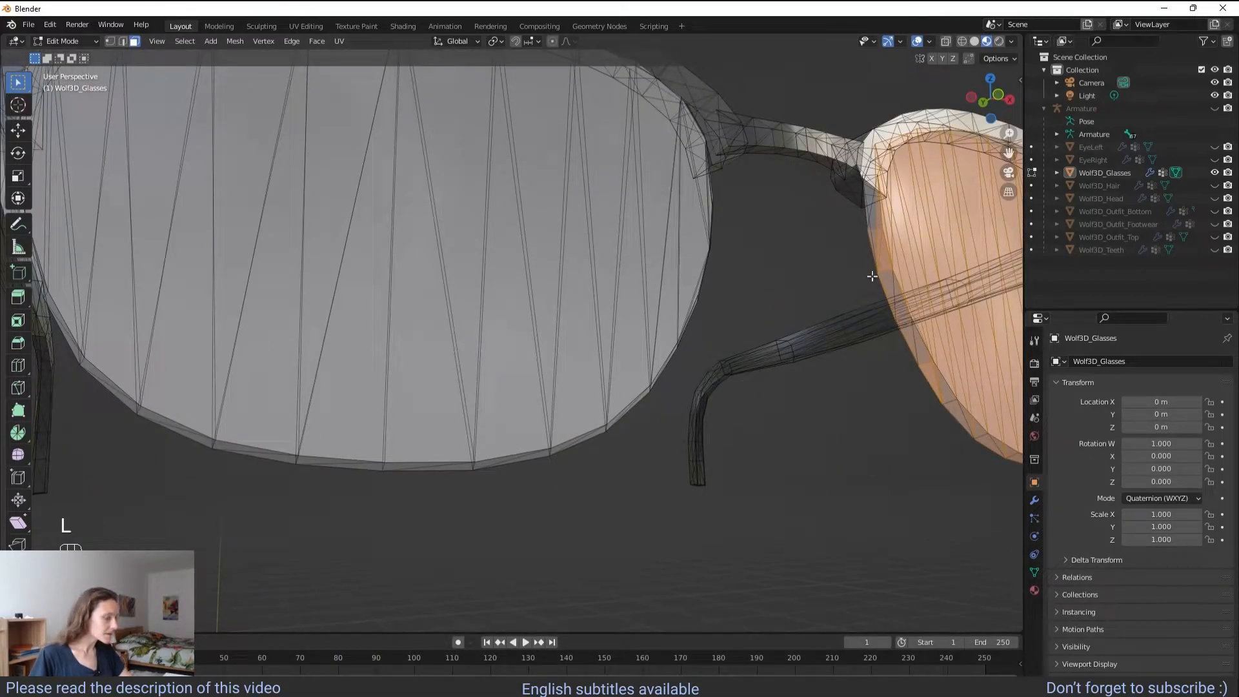
pyautogui.press('Escape')
pyautogui.press('c')
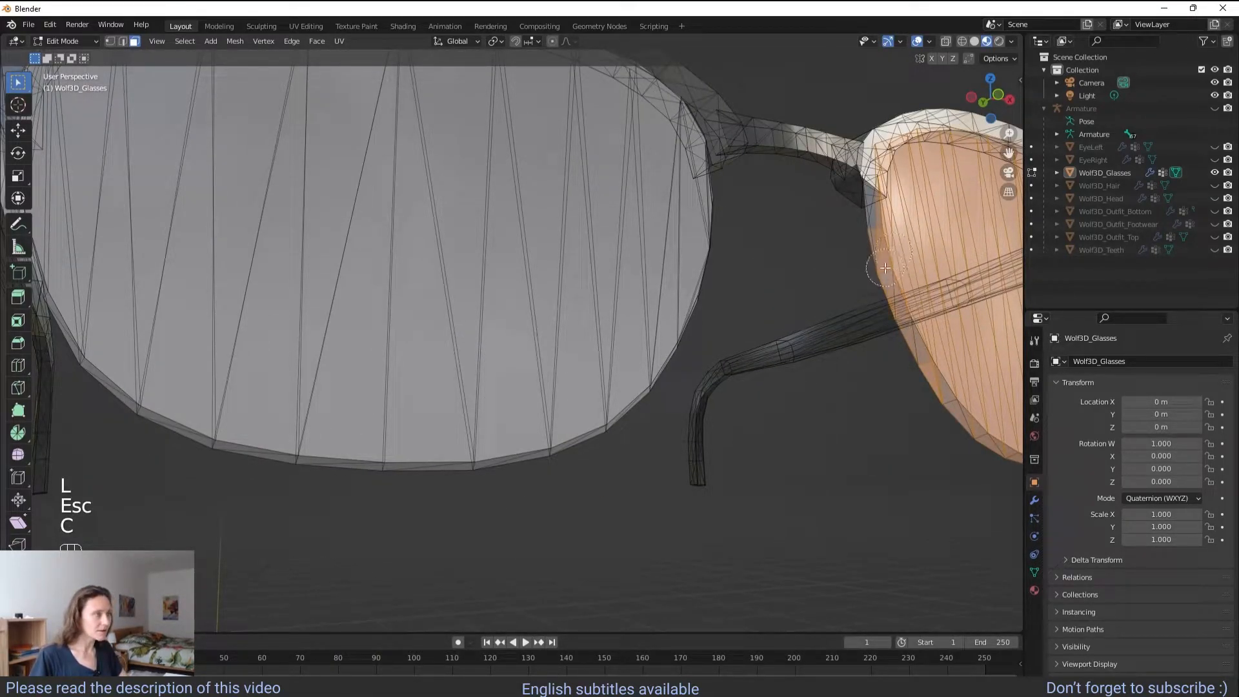
pyautogui.press('Escape')
pyautogui.press('l')
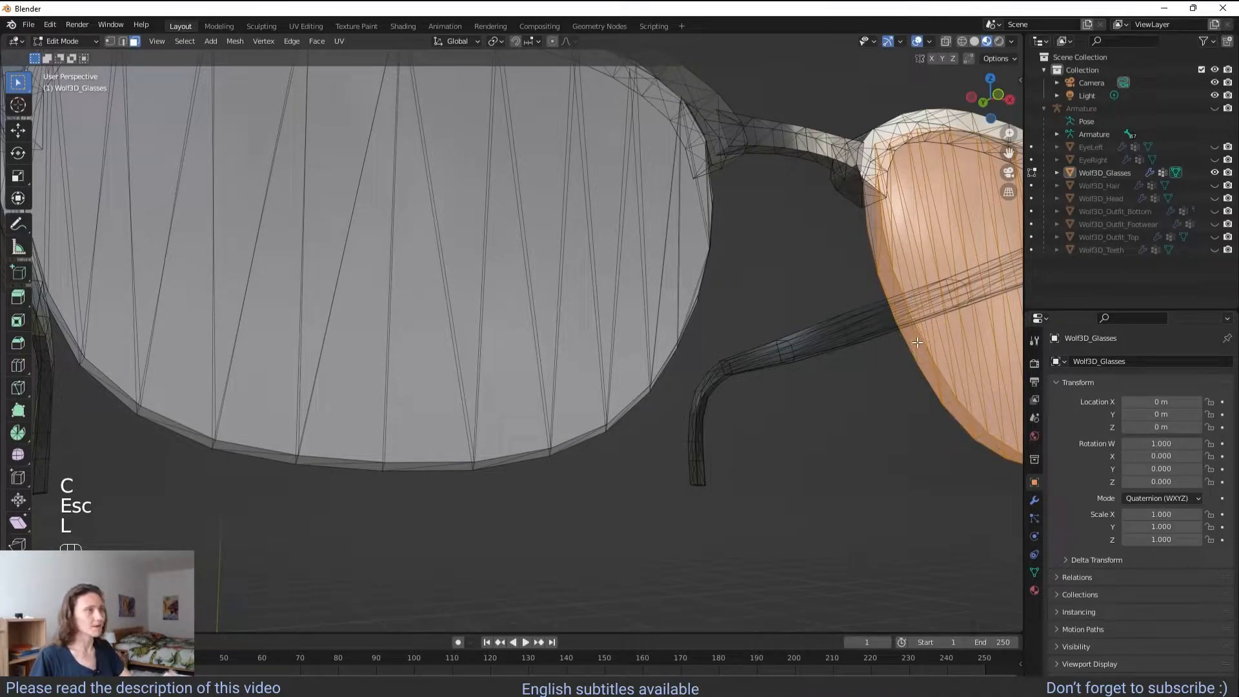
pyautogui.moveTo(917, 342); pyautogui.dragTo(883, 343, button='middle')
pyautogui.scroll(-4, 883, 343)
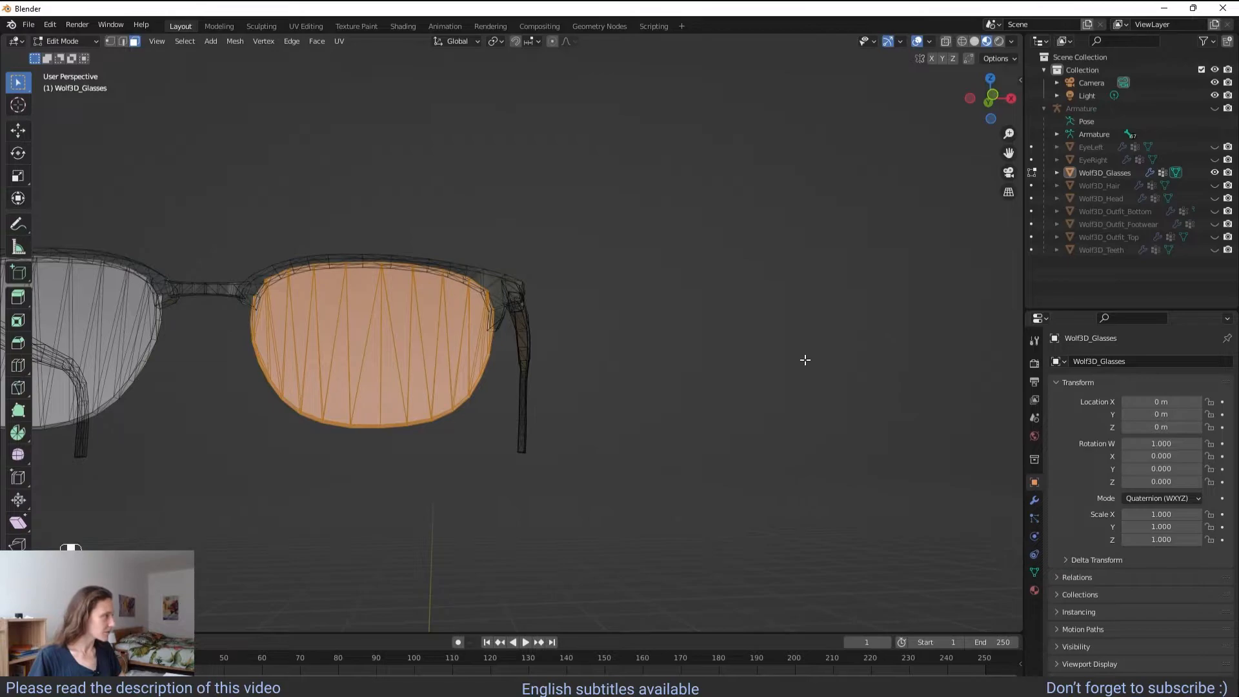
pyautogui.moveTo(805, 359); pyautogui.dragTo(795, 361, button='middle')
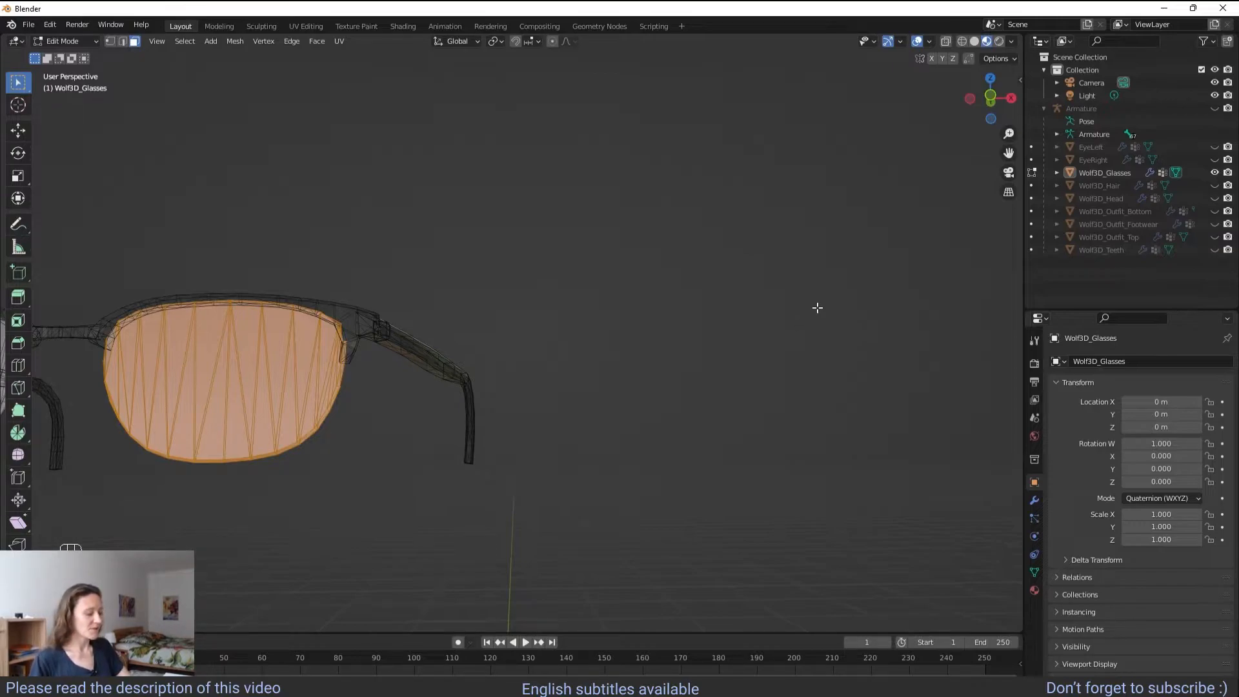
# - Separate the selected lens into Wolf3D_Glasses.001 and toggle its visibility to verify
pyautogui.press('p')
pyautogui.click(799, 308)
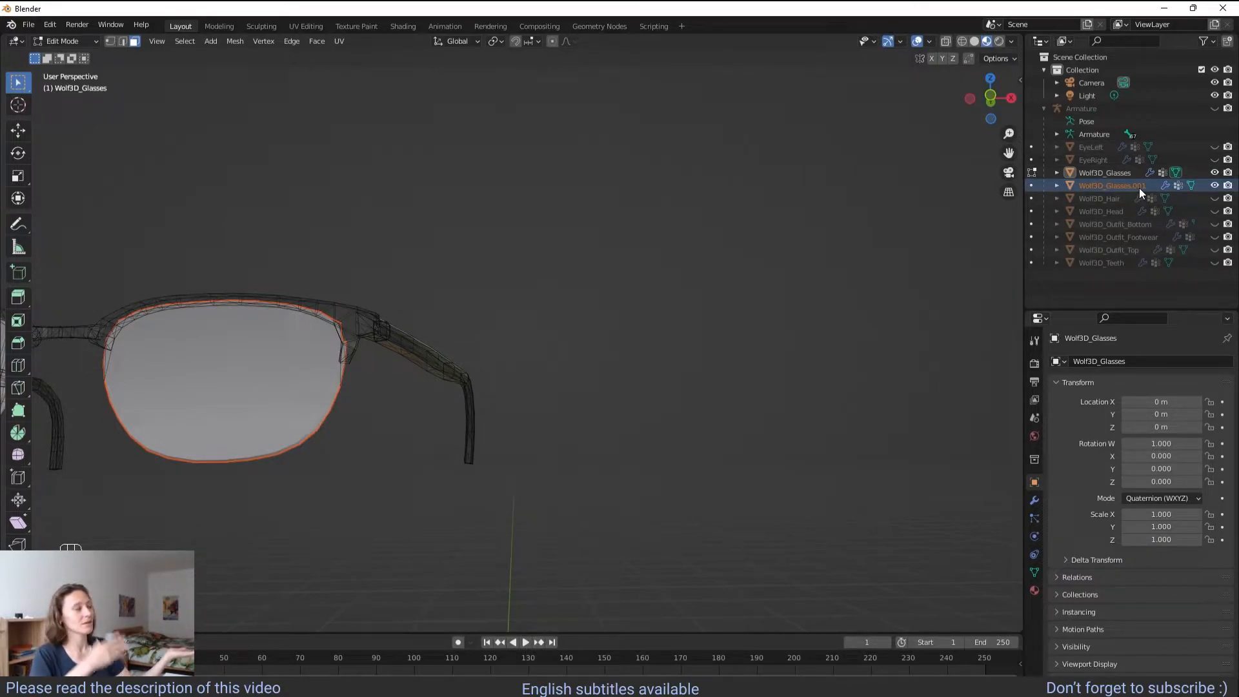
pyautogui.click(1215, 185)
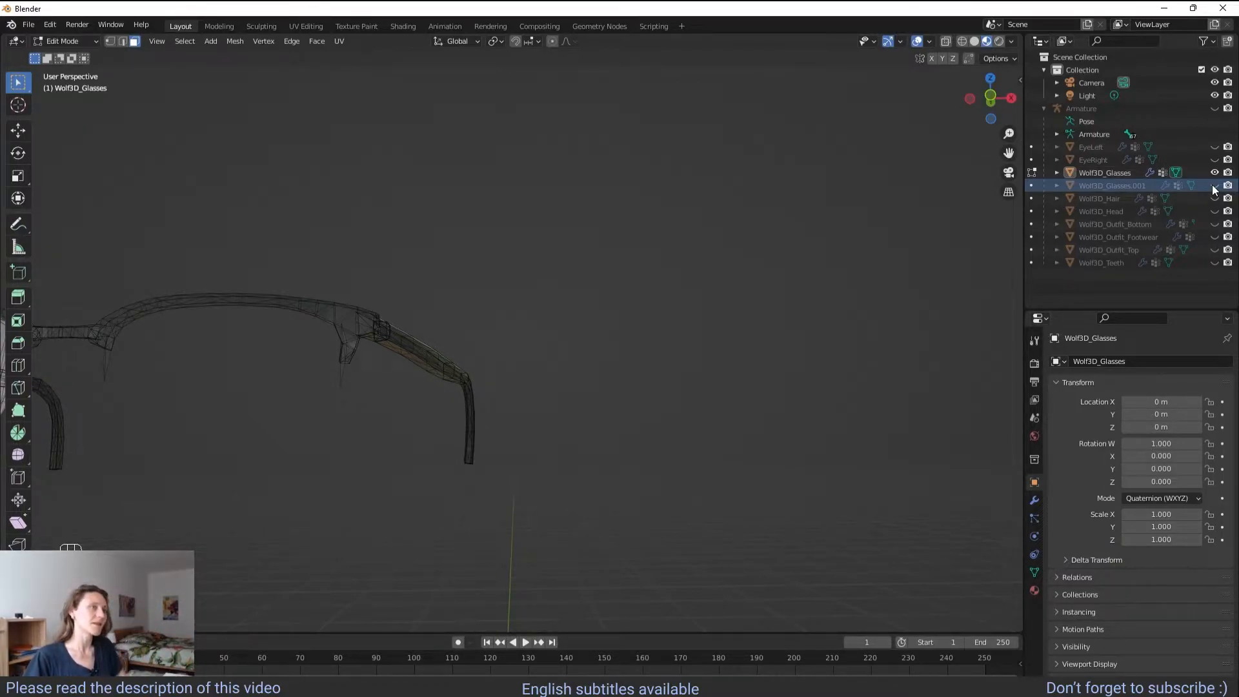
pyautogui.click(1214, 185)
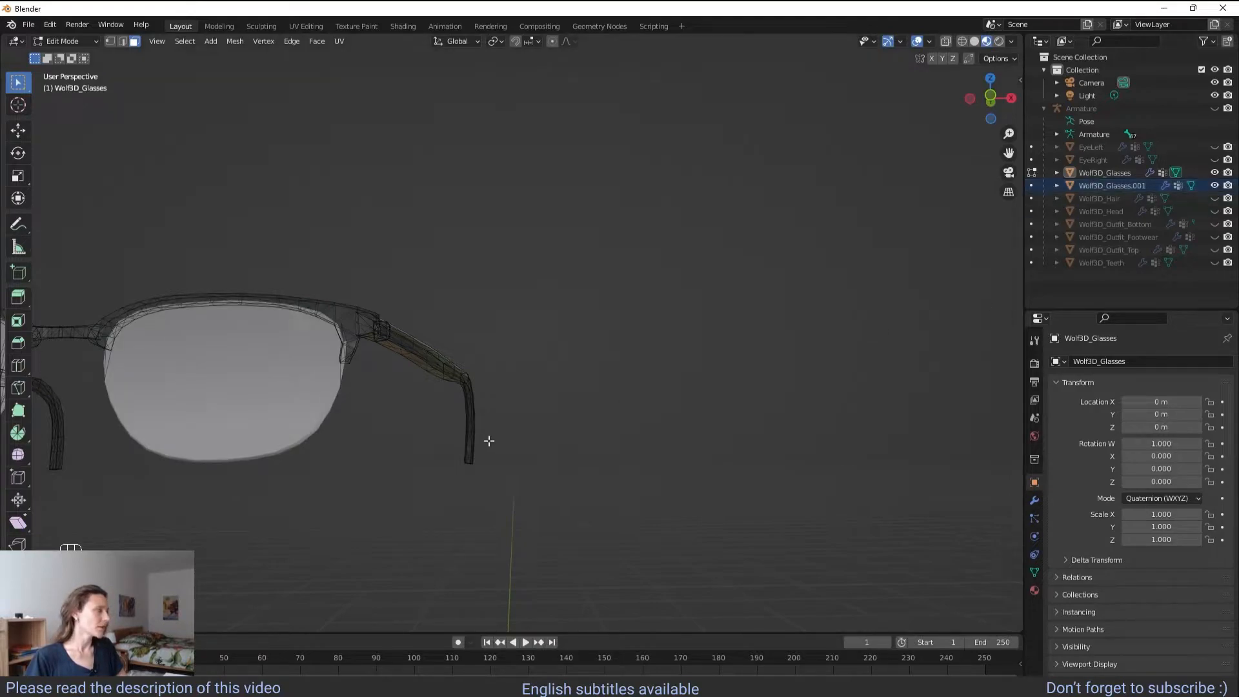
# - Circle-select the faces of the left lens from the front and around its edge
pyautogui.moveTo(413, 426); pyautogui.dragTo(617, 437, button='middle')
pyautogui.moveTo(534, 408); pyautogui.dragTo(525, 420, button='middle')
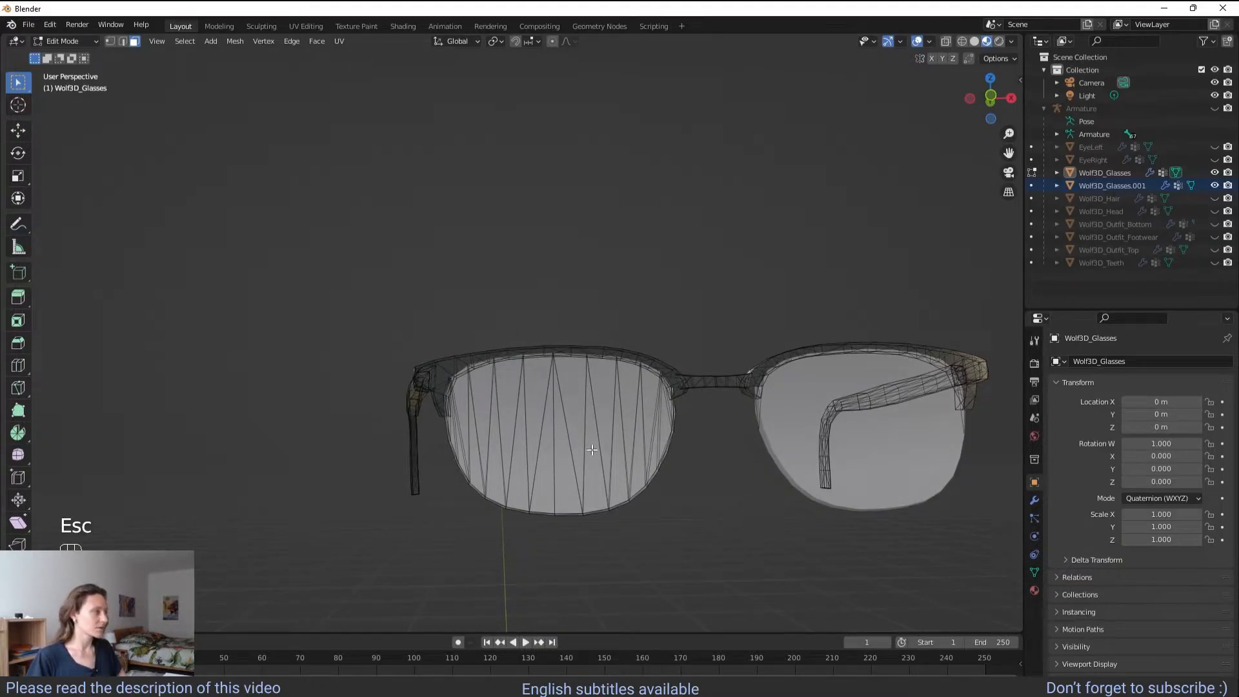
pyautogui.press('c')
pyautogui.moveTo(664, 445)
pyautogui.mouseDown()
pyautogui.moveTo(473, 455)
pyautogui.moveTo(669, 448)
pyautogui.mouseUp()
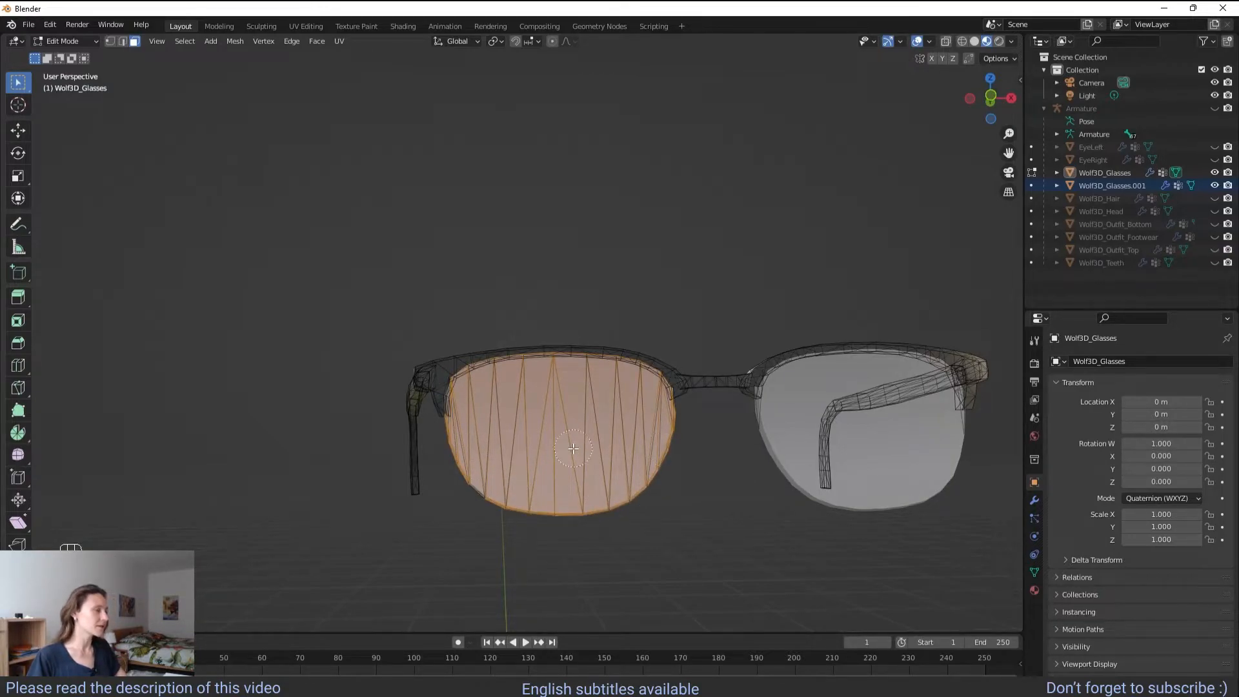
pyautogui.moveTo(766, 455)
pyautogui.mouseDown(button='middle')
pyautogui.moveTo(474, 471)
pyautogui.moveTo(502, 495)
pyautogui.moveTo(648, 395)
pyautogui.moveTo(594, 475)
pyautogui.mouseUp(button='middle')
pyautogui.scroll(3, 501, 494)
pyautogui.press('c')
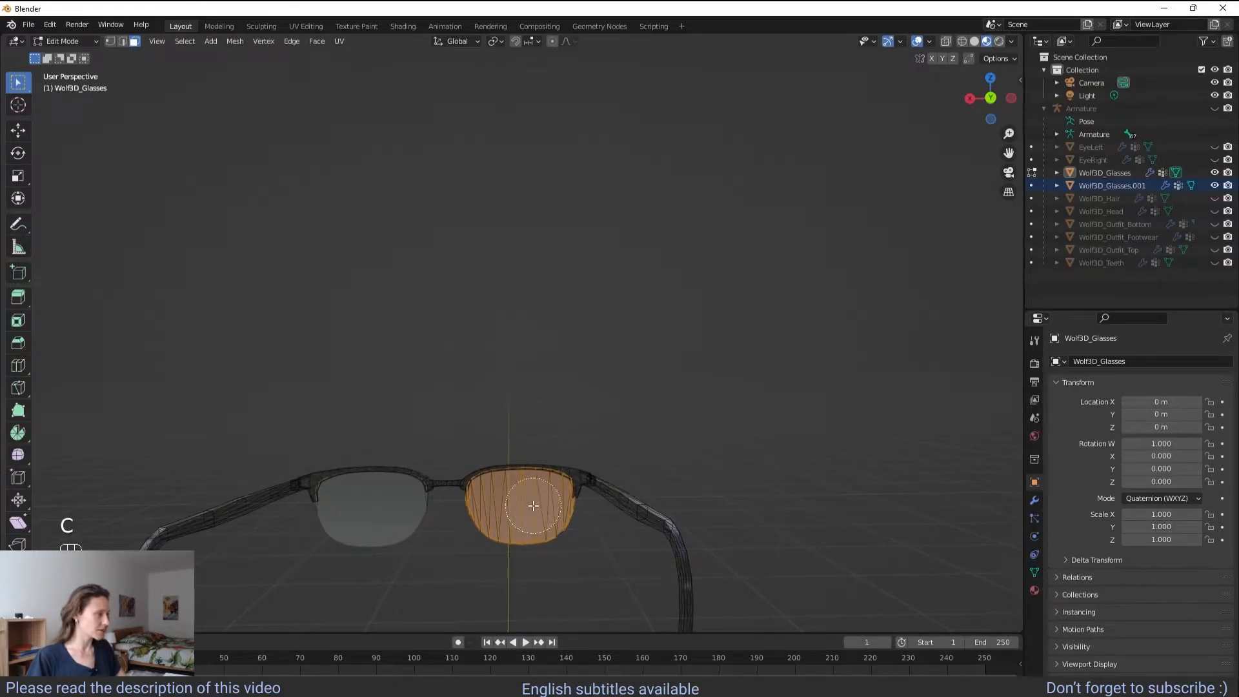
pyautogui.moveTo(552, 506); pyautogui.dragTo(479, 510)
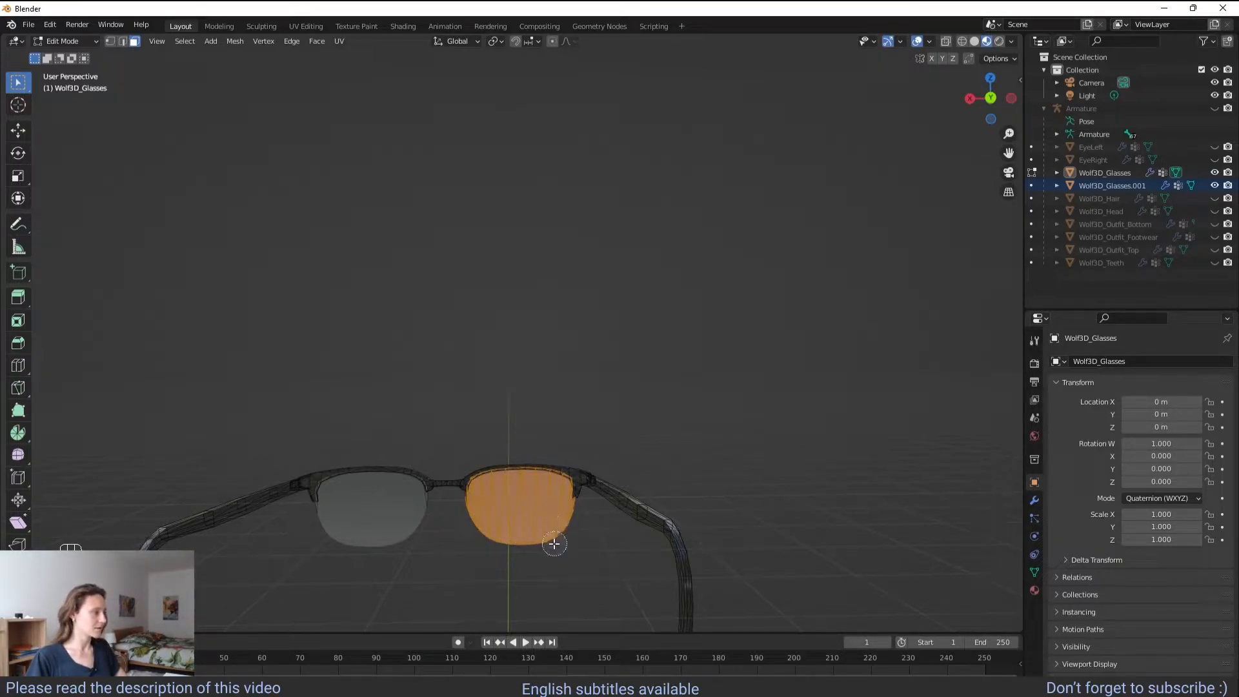
pyautogui.press('Escape')
# - Extend the selection to all linked geometry of the left lens
pyautogui.moveTo(554, 533)
pyautogui.mouseDown(button='middle')
pyautogui.moveTo(564, 531)
pyautogui.moveTo(373, 507)
pyautogui.moveTo(572, 495)
pyautogui.moveTo(540, 491)
pyautogui.mouseUp(button='middle')
pyautogui.moveTo(566, 434); pyautogui.dragTo(593, 403, button='middle')
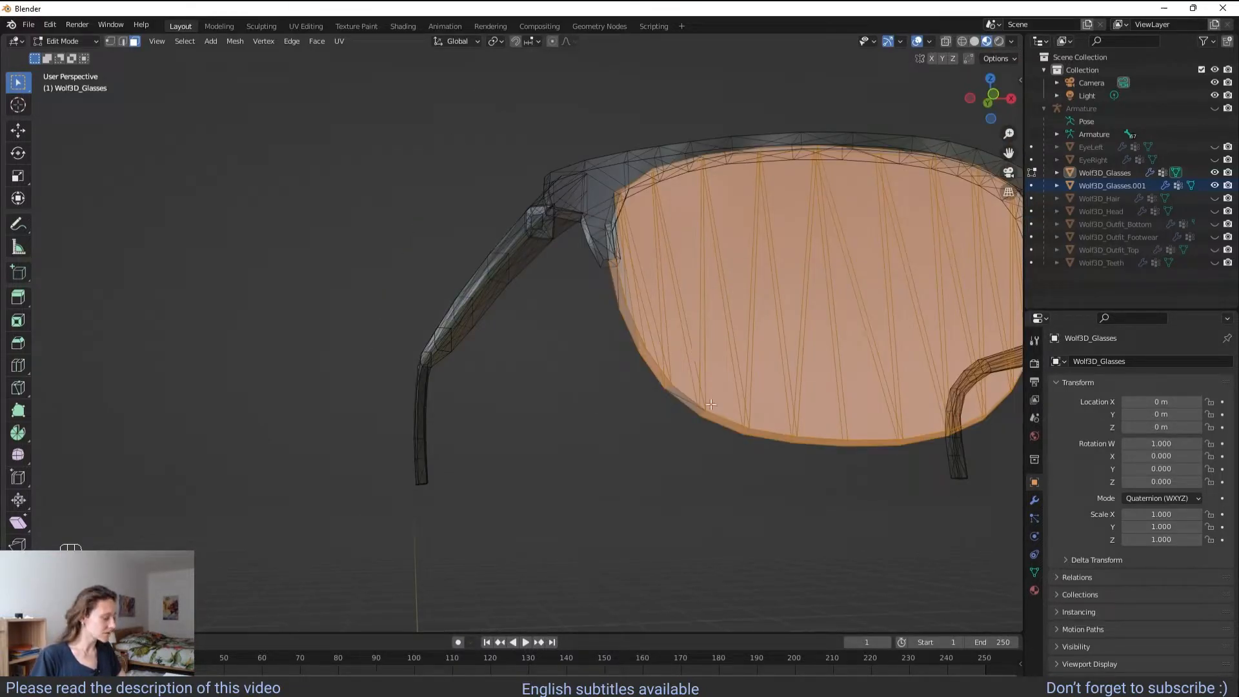
pyautogui.press('l')
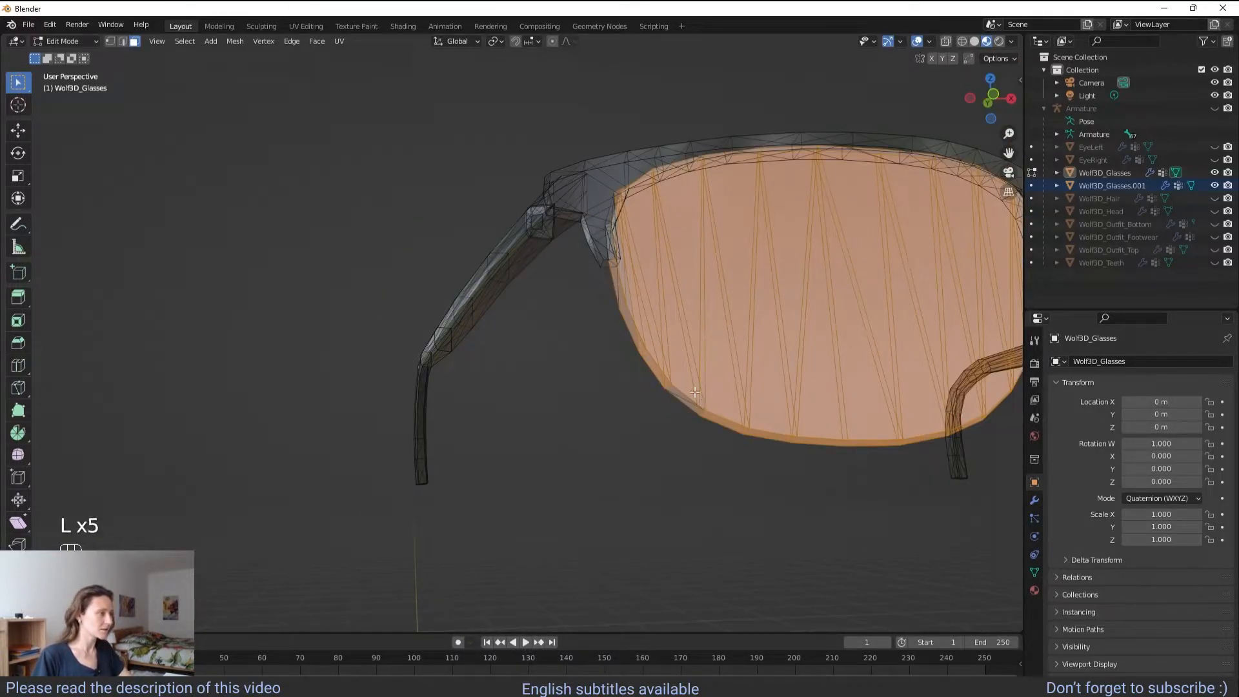
pyautogui.press('c')
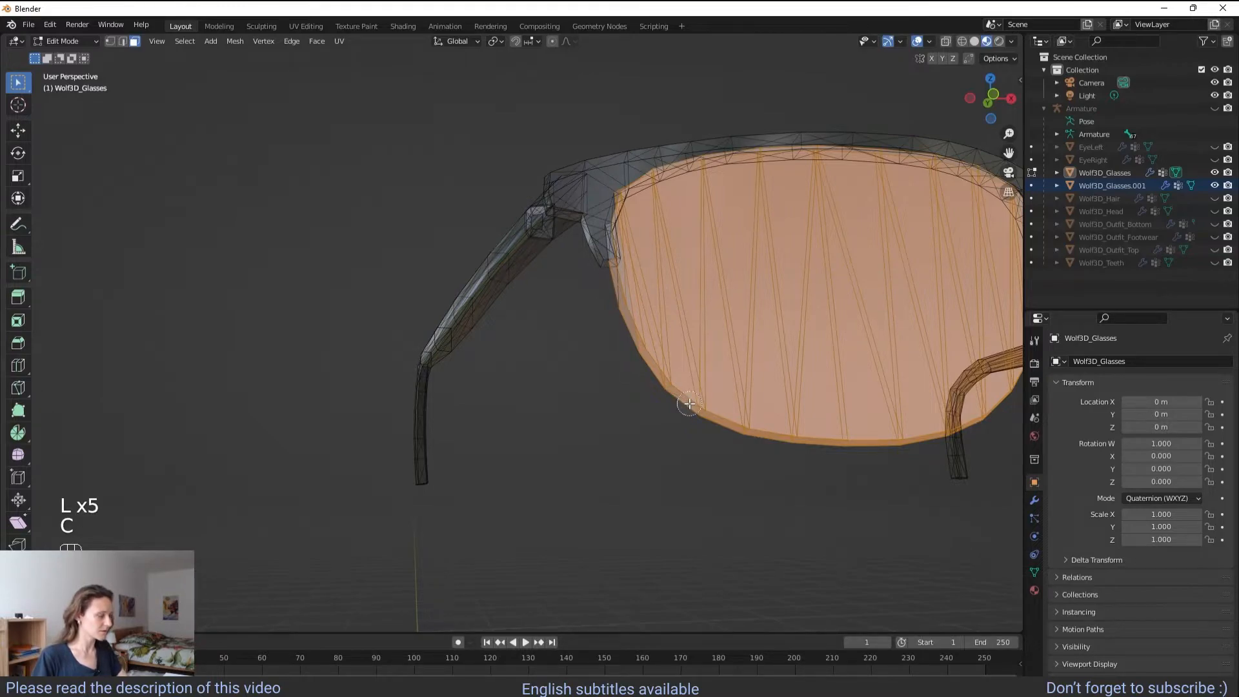
pyautogui.press('Escape')
pyautogui.press('l')
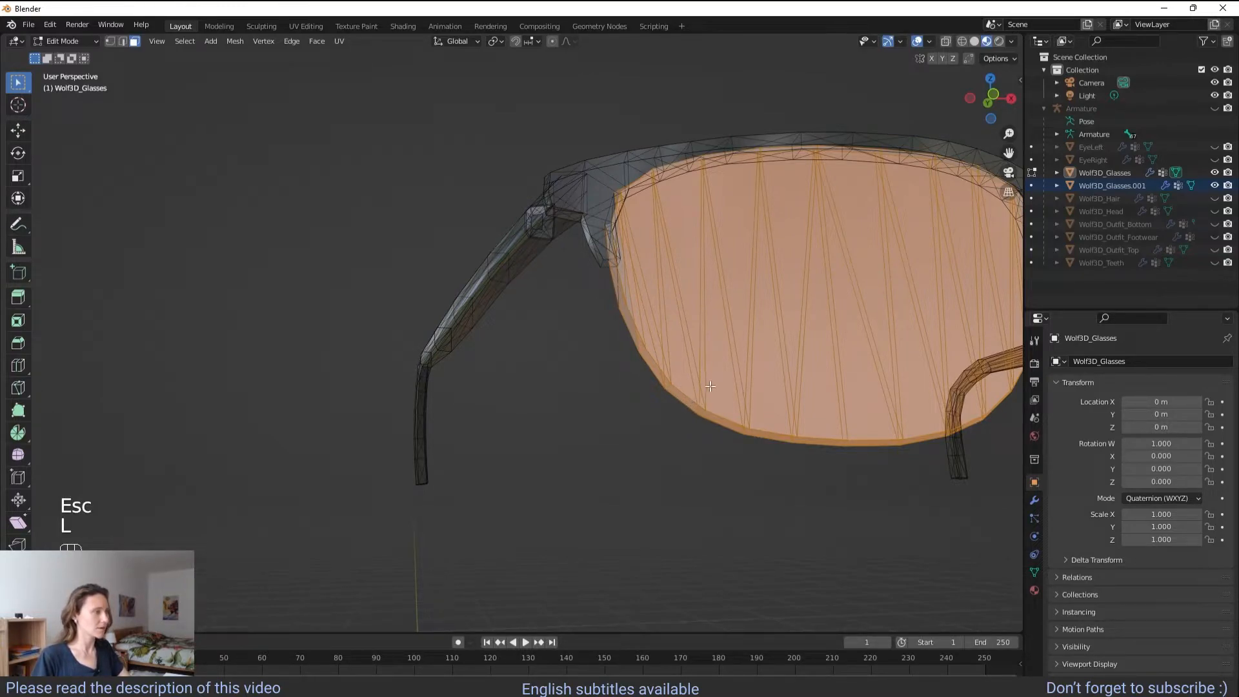
pyautogui.moveTo(710, 387); pyautogui.dragTo(697, 390, button='middle')
# - Separate the left lens into Wolf3D_Glasses.002 and toggle its visibility to verify
pyautogui.press('p')
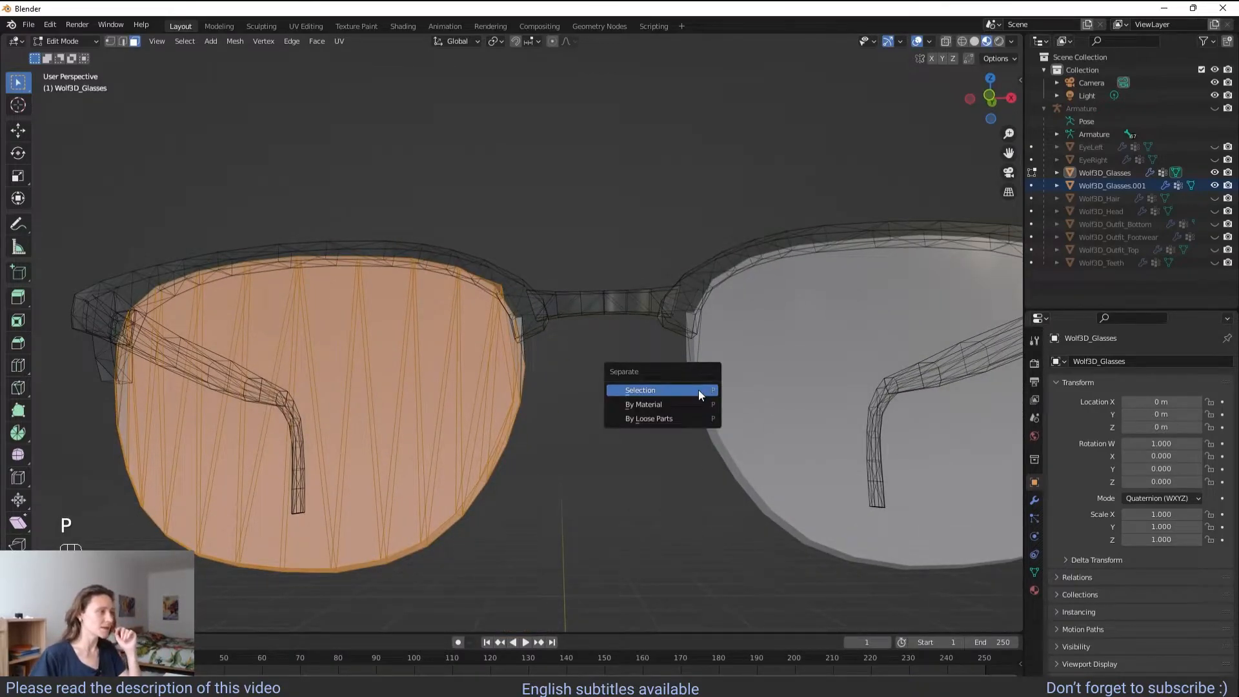
pyautogui.click(698, 390)
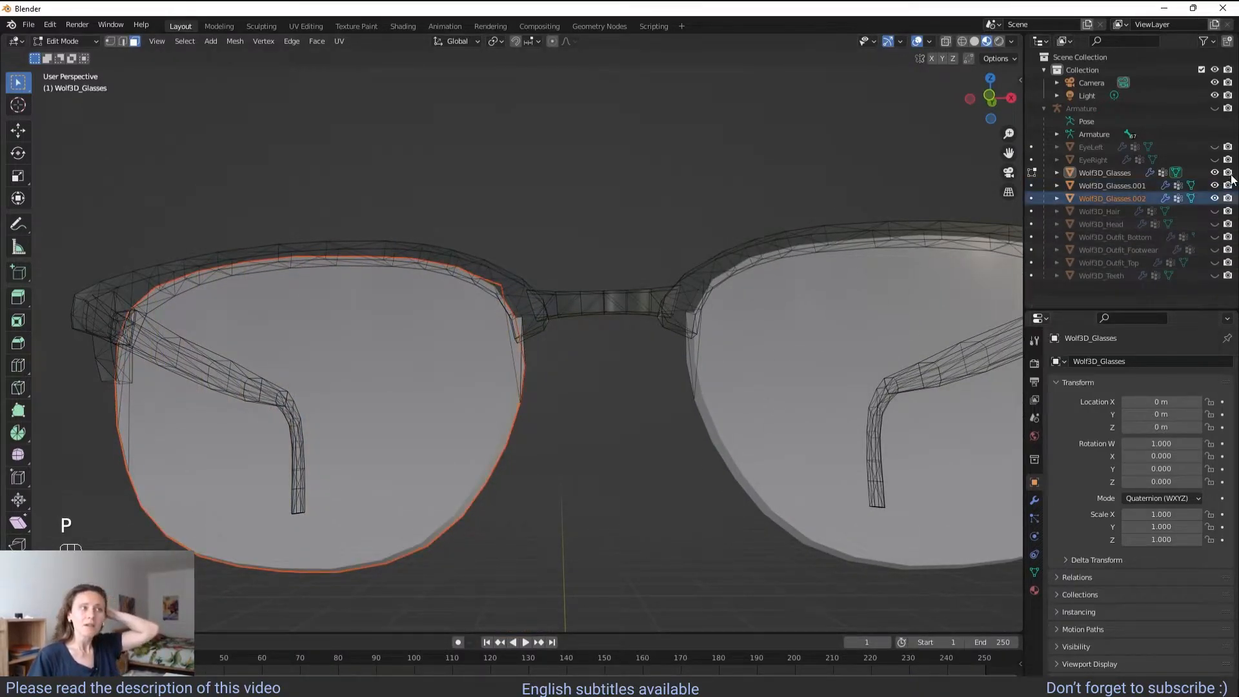
pyautogui.click(1217, 198)
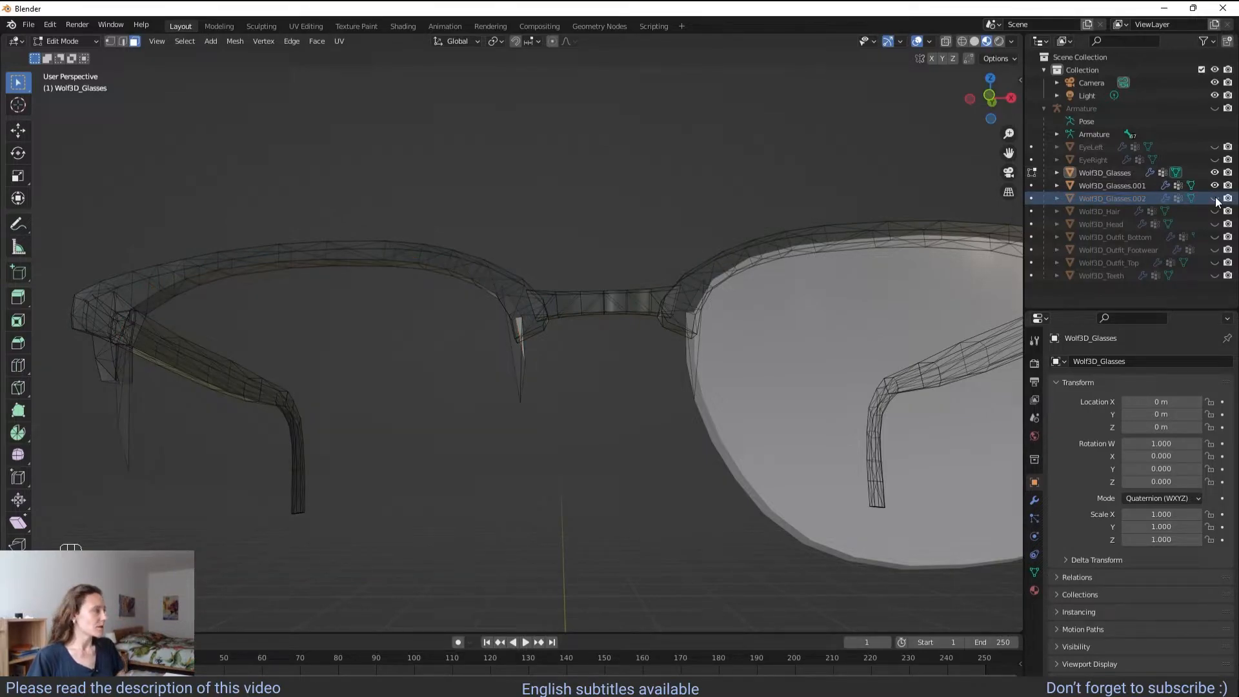
pyautogui.click(1217, 198)
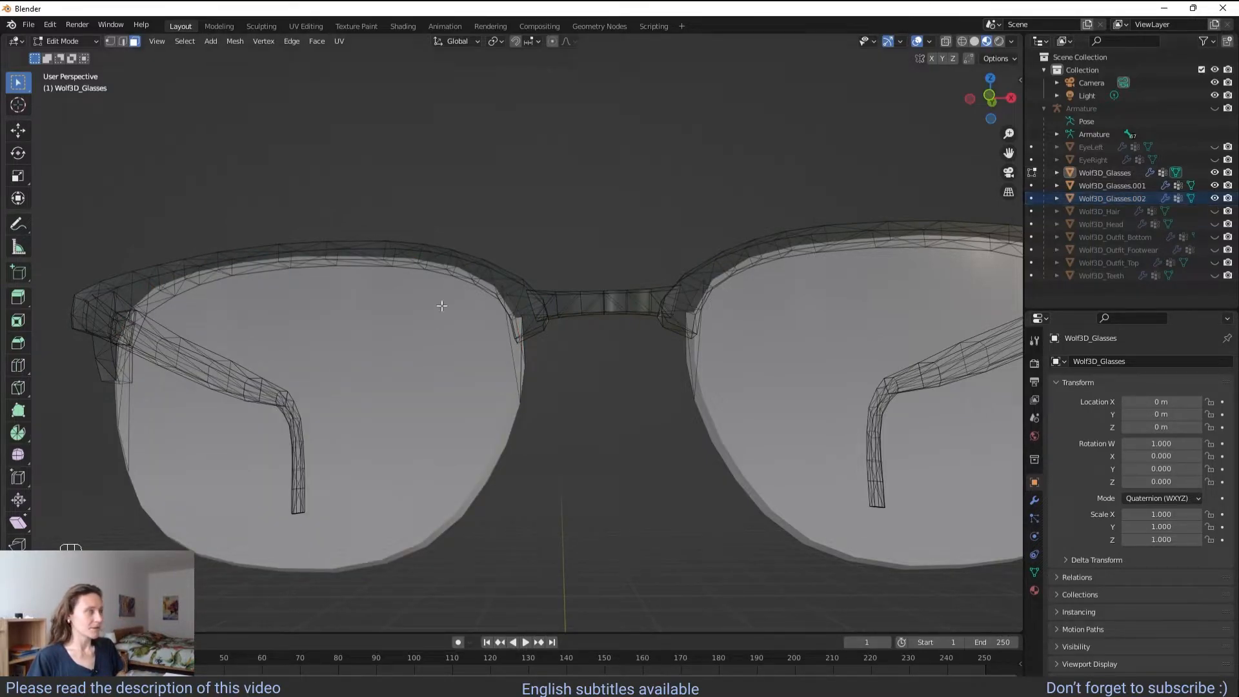
pyautogui.moveTo(254, 397); pyautogui.dragTo(277, 396, button='middle')
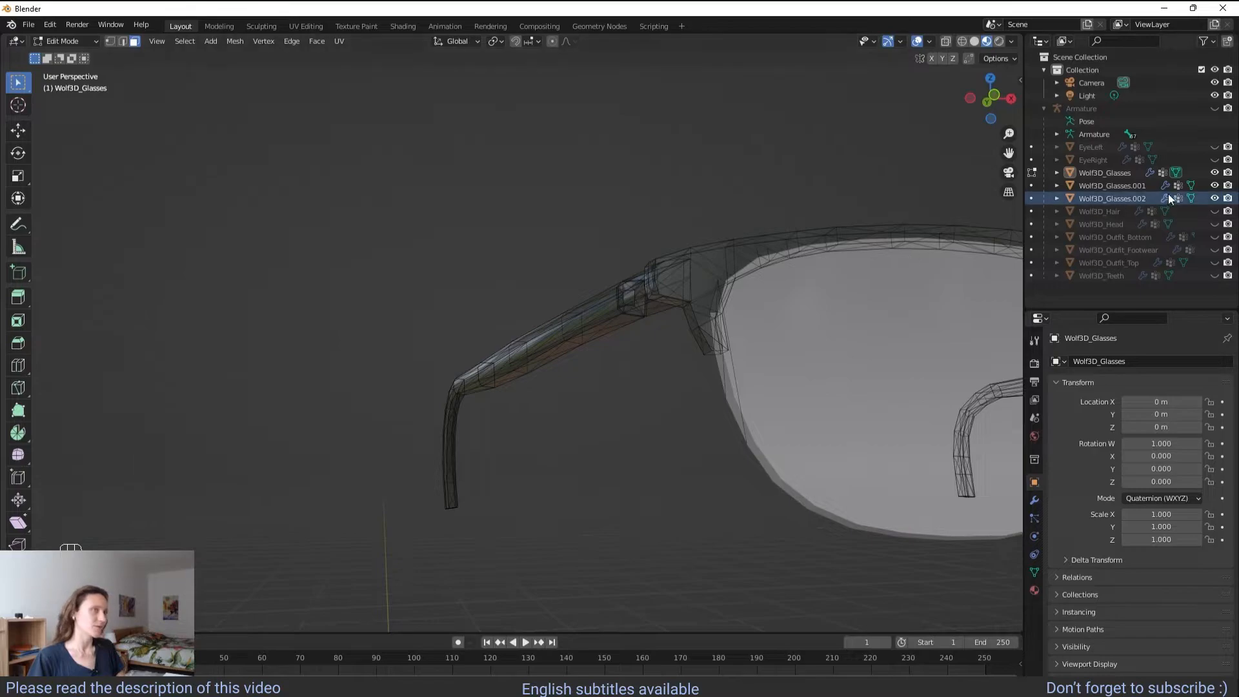
pyautogui.click(1216, 199)
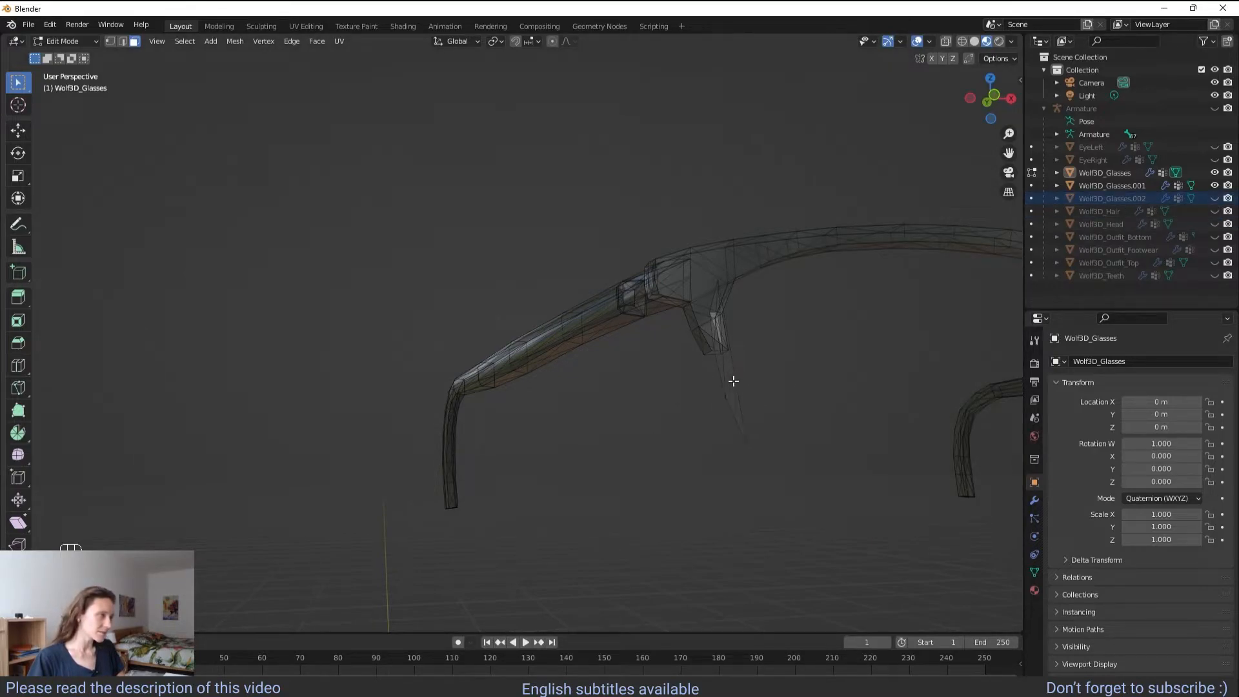
pyautogui.click(1217, 198)
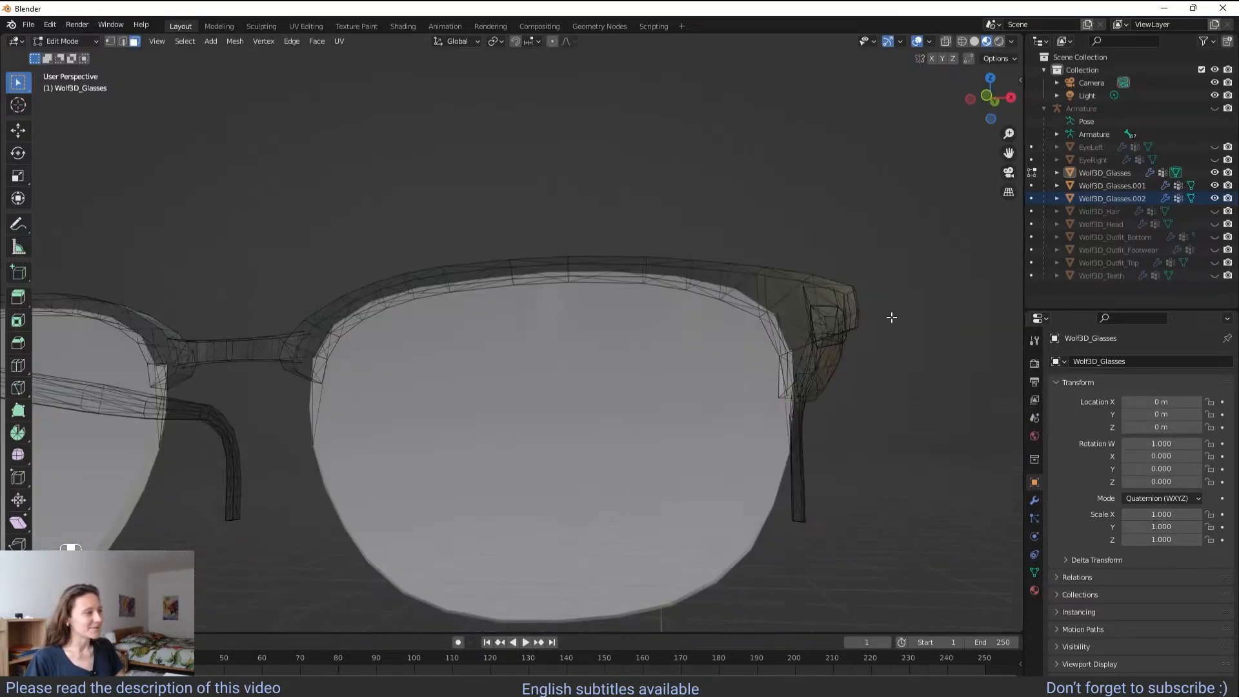
pyautogui.scroll(-3, 891, 320)
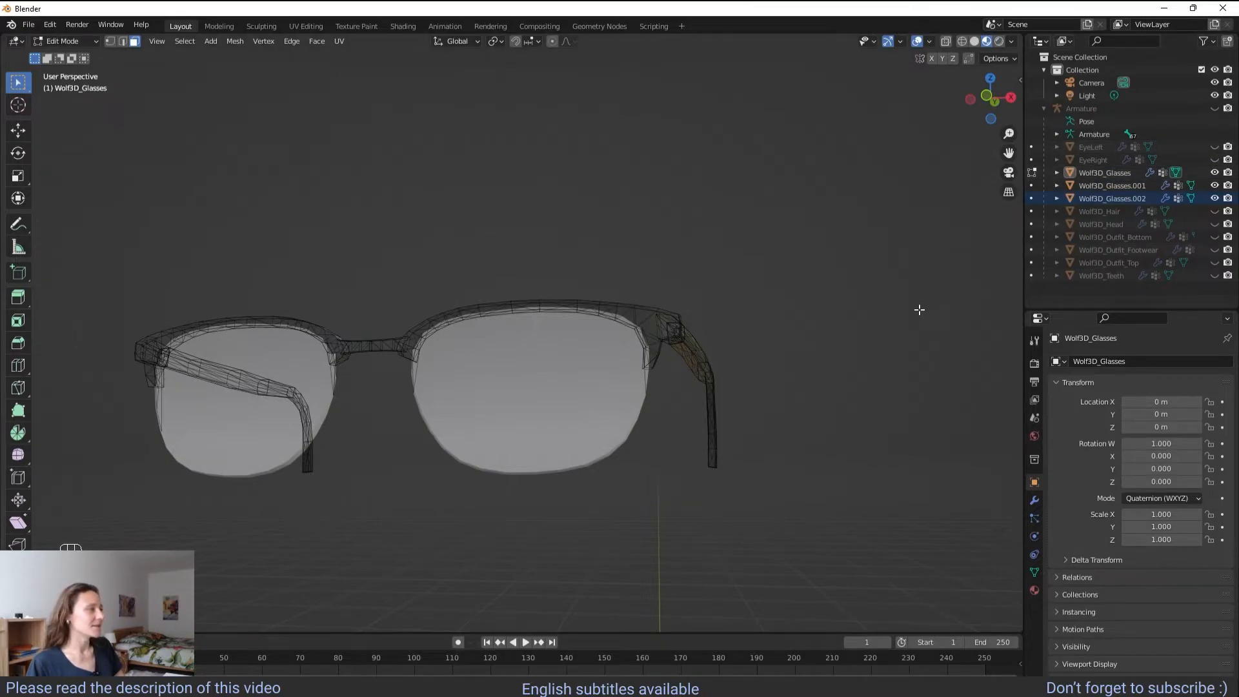
# - Unhide the eyes, head, hair, outfit and teeth and zoom out to the full character
pyautogui.click(1215, 147)
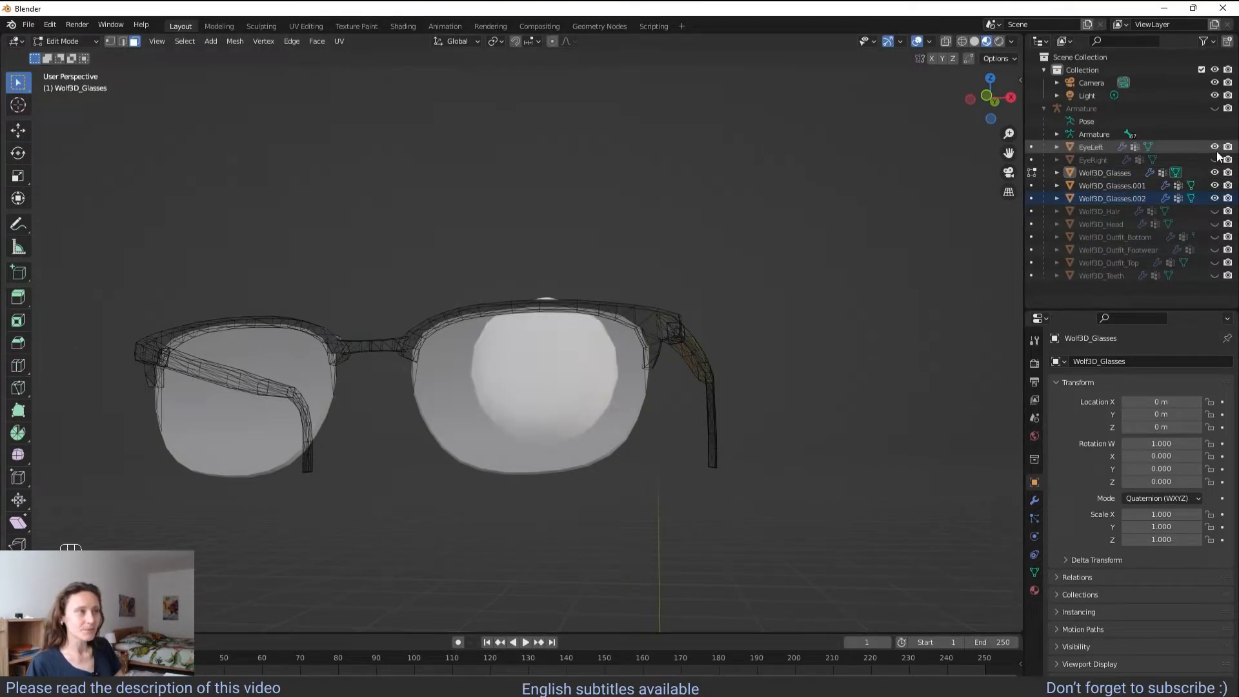
pyautogui.click(1215, 224)
pyautogui.click(1215, 211)
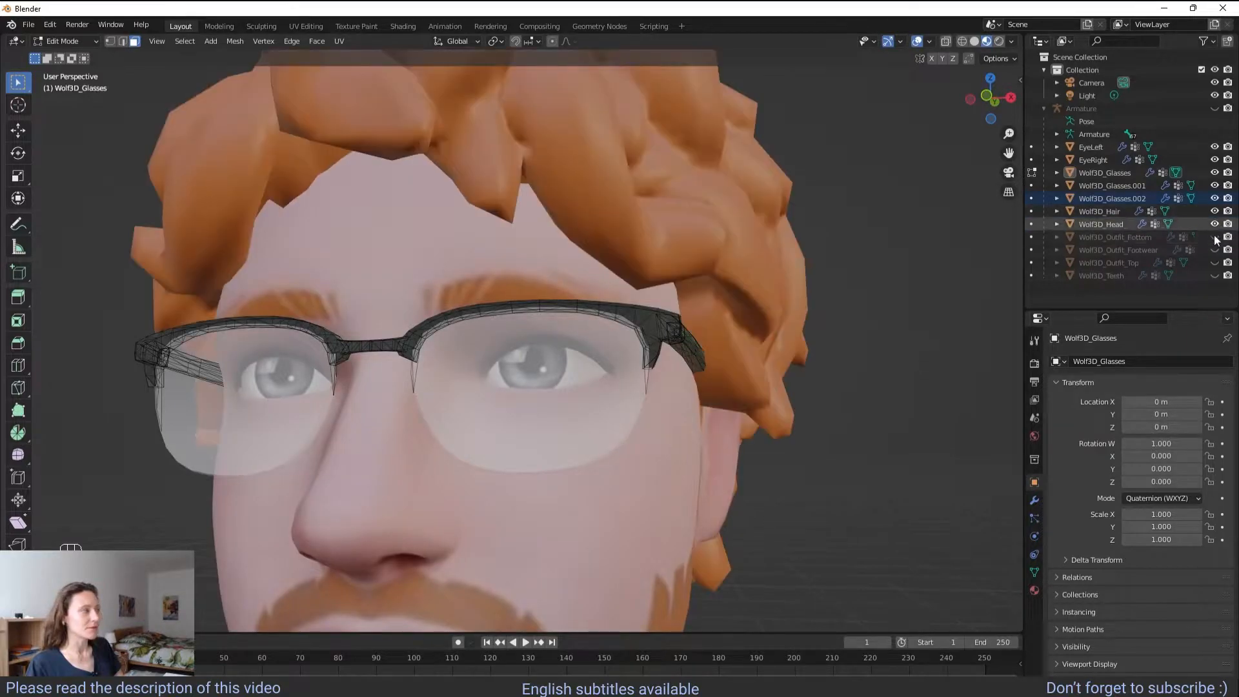
pyautogui.click(1215, 236)
pyautogui.click(1215, 262)
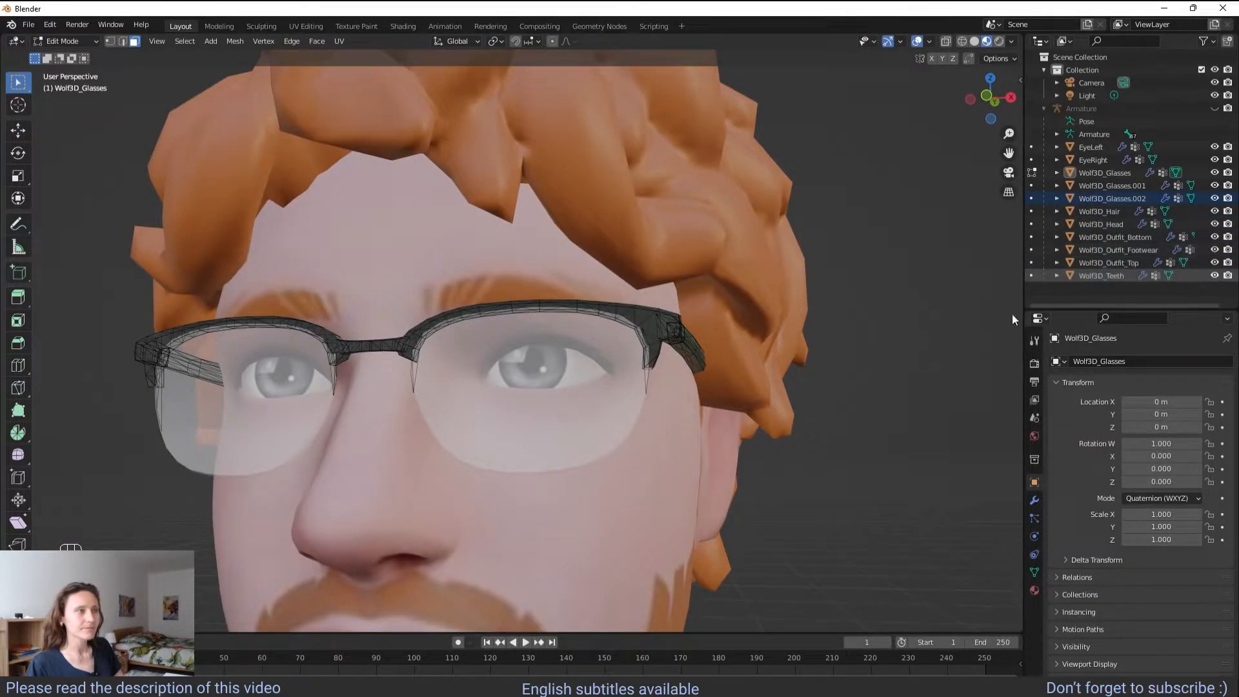
pyautogui.scroll(-3, 872, 391)
pyautogui.scroll(-3, 880, 355)
pyautogui.scroll(-2, 817, 404)
pyautogui.scroll(-2, 817, 407)
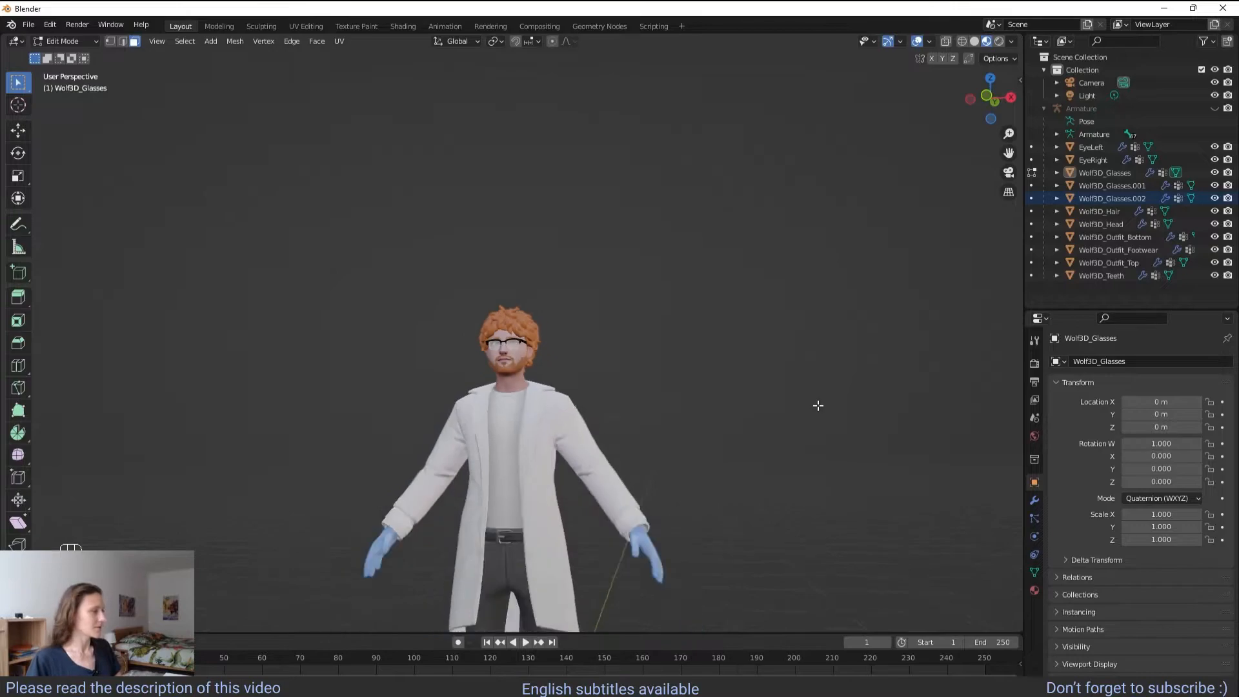
pyautogui.moveTo(818, 407)
pyautogui.keyDown('shift'); pyautogui.mouseDown(button='middle')
pyautogui.moveTo(780, 244)
pyautogui.moveTo(736, 258)
pyautogui.mouseUp(button='middle'); pyautogui.keyUp('shift')
pyautogui.scroll(-2, 781, 245)
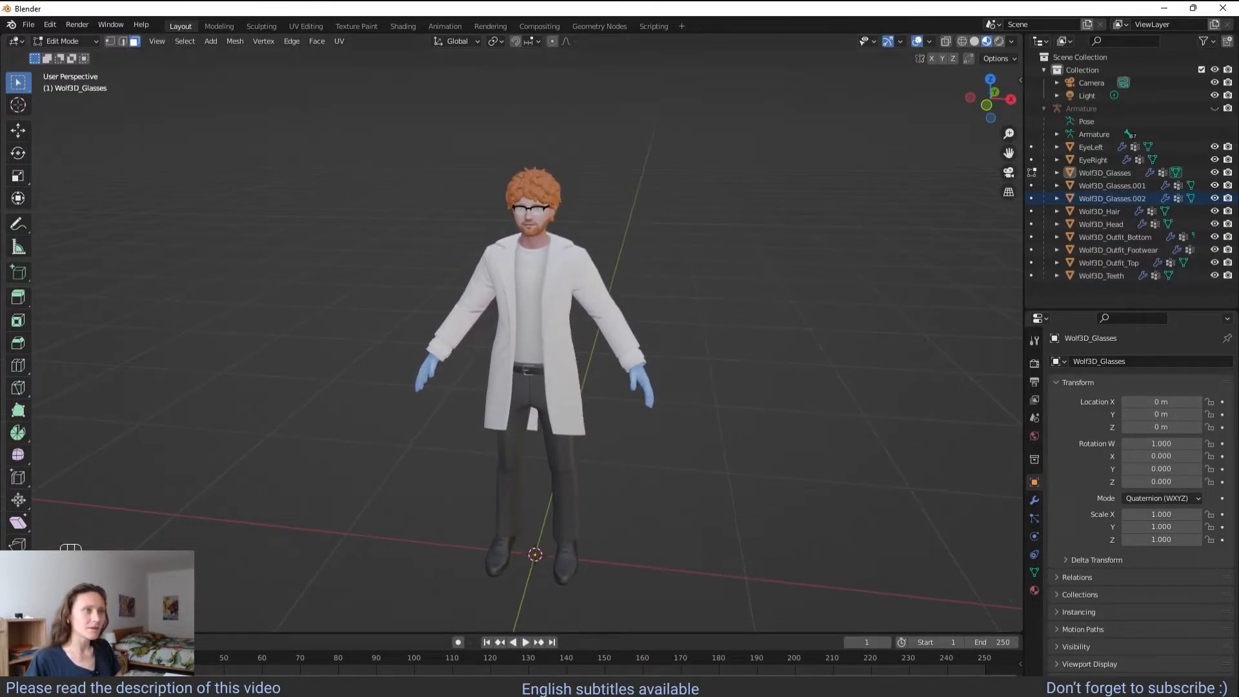
# - Toggle the frames and both lens objects on and off to confirm the split
pyautogui.click(1215, 173)
pyautogui.click(1215, 172)
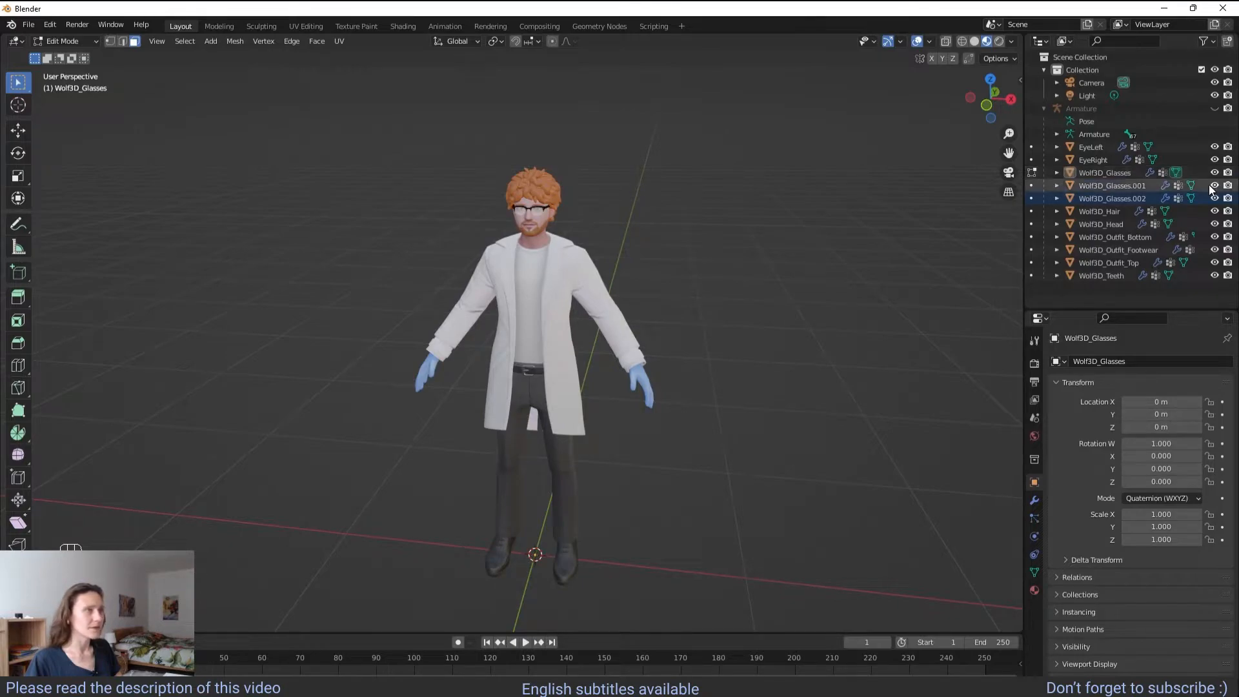
pyautogui.click(1215, 197)
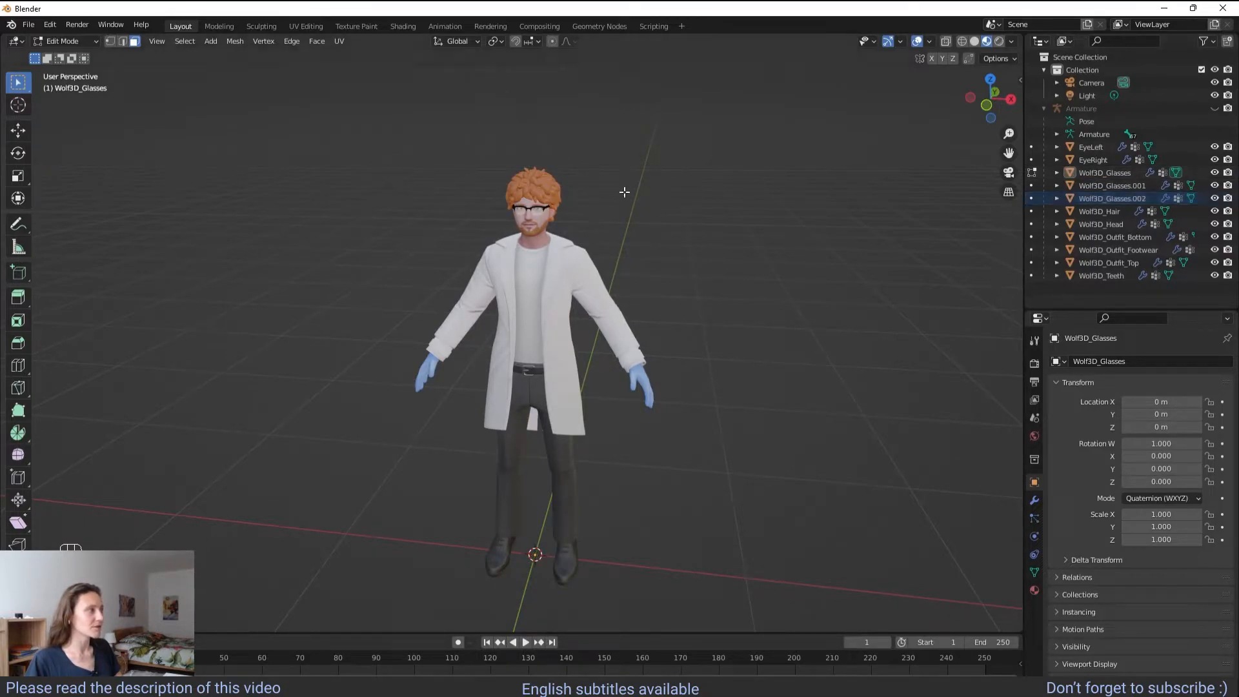
pyautogui.scroll(3, 623, 192)
pyautogui.scroll(-3, 742, 159)
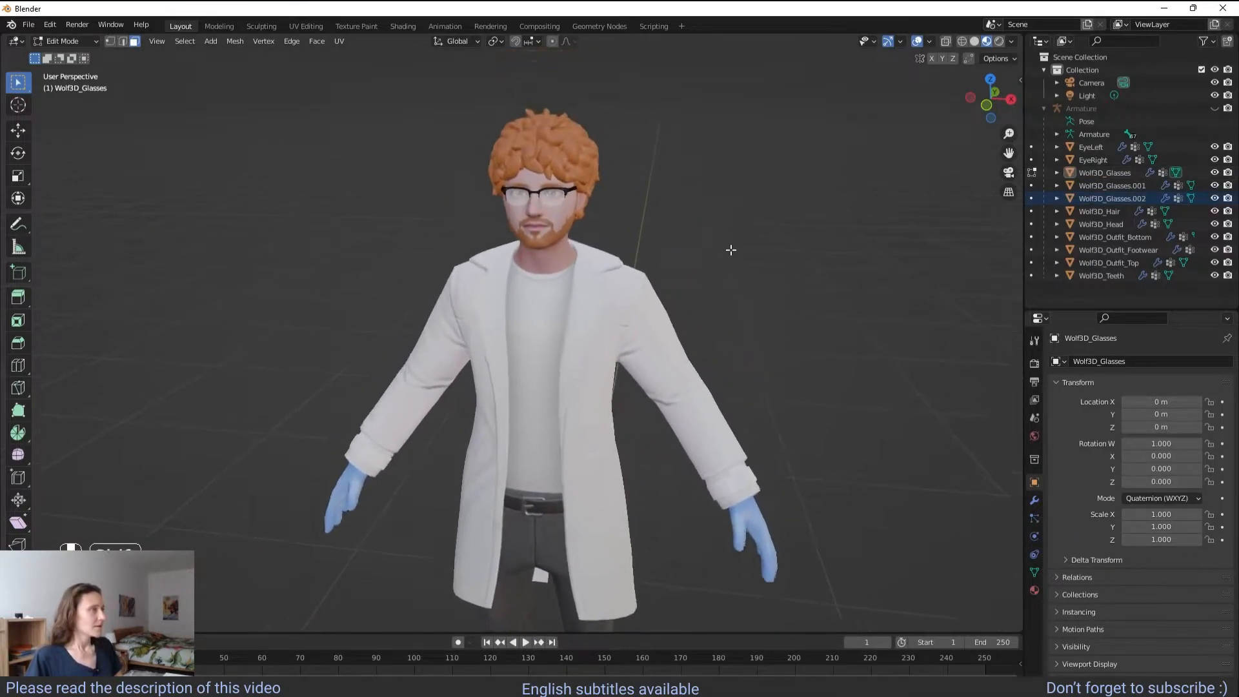
pyautogui.click(1216, 198)
pyautogui.click(1215, 185)
pyautogui.click(1217, 179)
pyautogui.click(1216, 178)
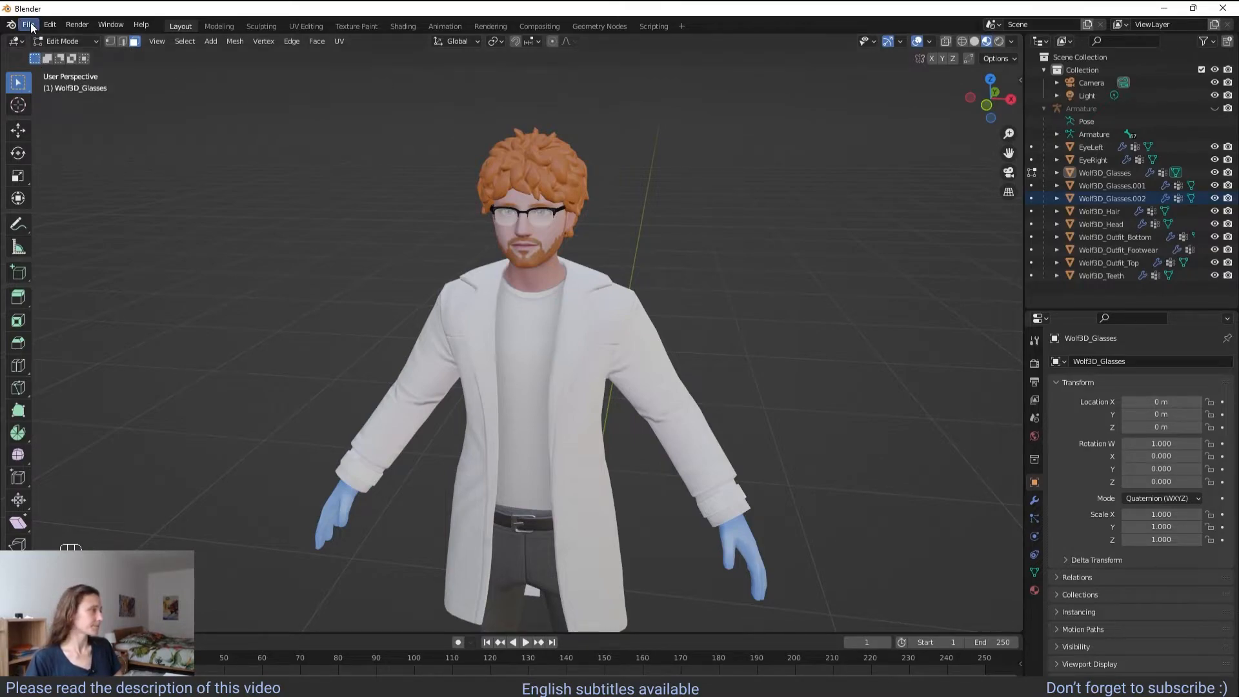
# - Delete the Light and Camera objects from the scene
pyautogui.click(1132, 93)
pyautogui.press('Delete')
pyautogui.click(1142, 82)
pyautogui.press('Delete')
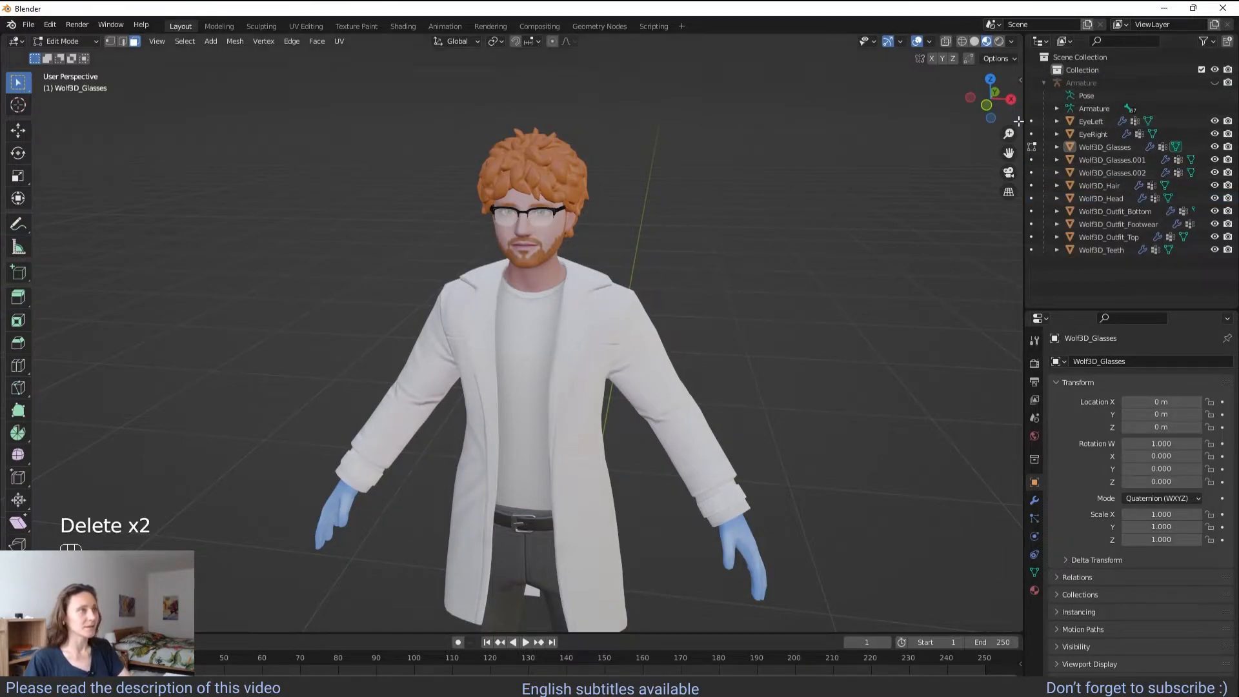
# - Show the Armature and select every character object from Armature to Wolf3D_Teeth
pyautogui.click(1216, 84)
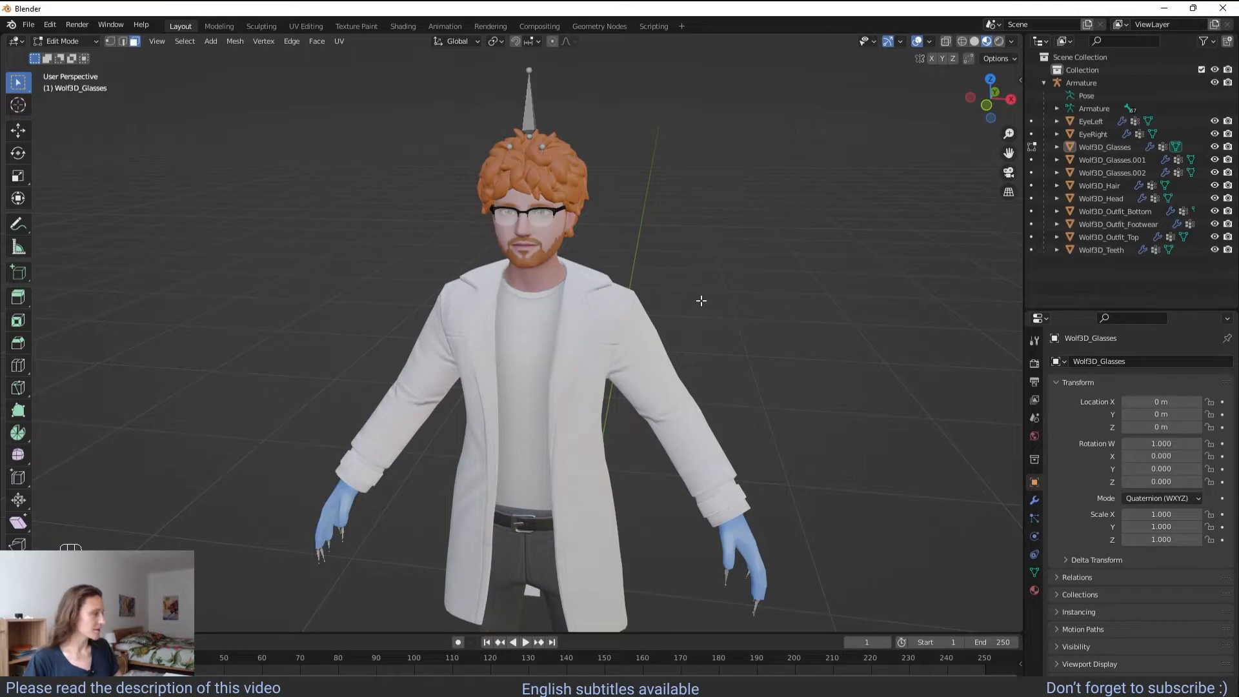
pyautogui.press('a')
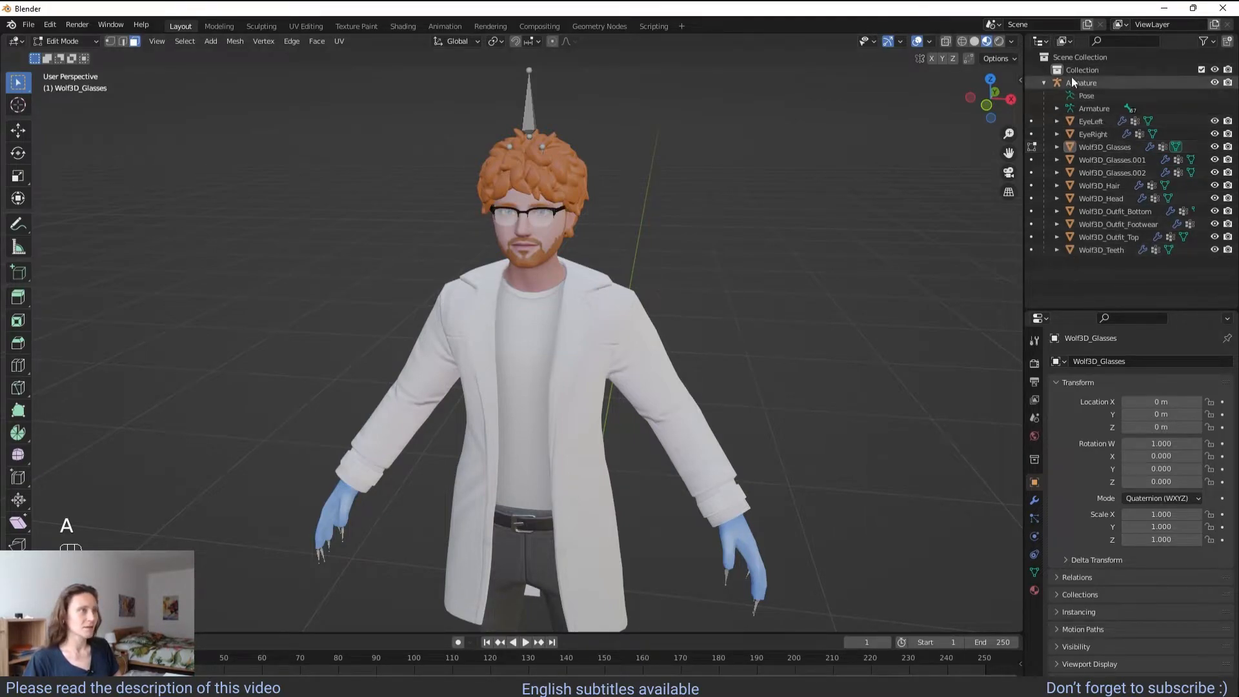
pyautogui.keyDown('shift'); pyautogui.click(1110, 250); pyautogui.keyUp('shift')
# - Start an FBX export named character_test.fbx with the Desktop as destination
pyautogui.click(30, 24)
pyautogui.moveTo(50, 210)
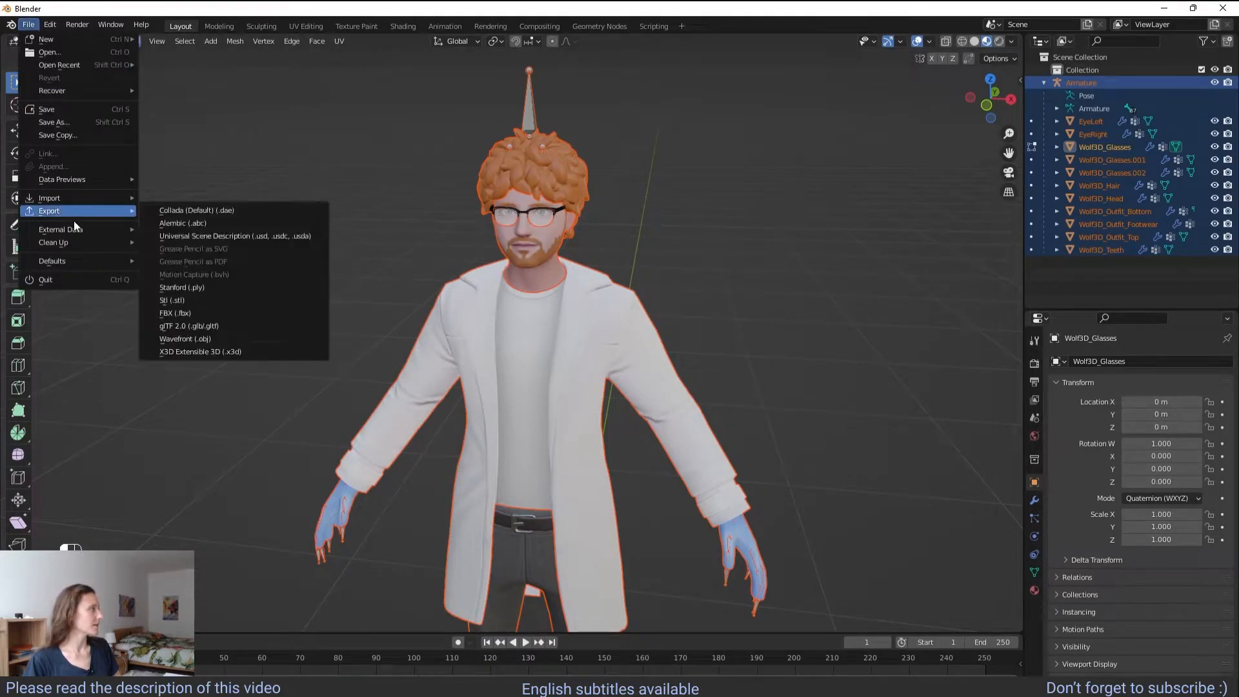
pyautogui.click(212, 311)
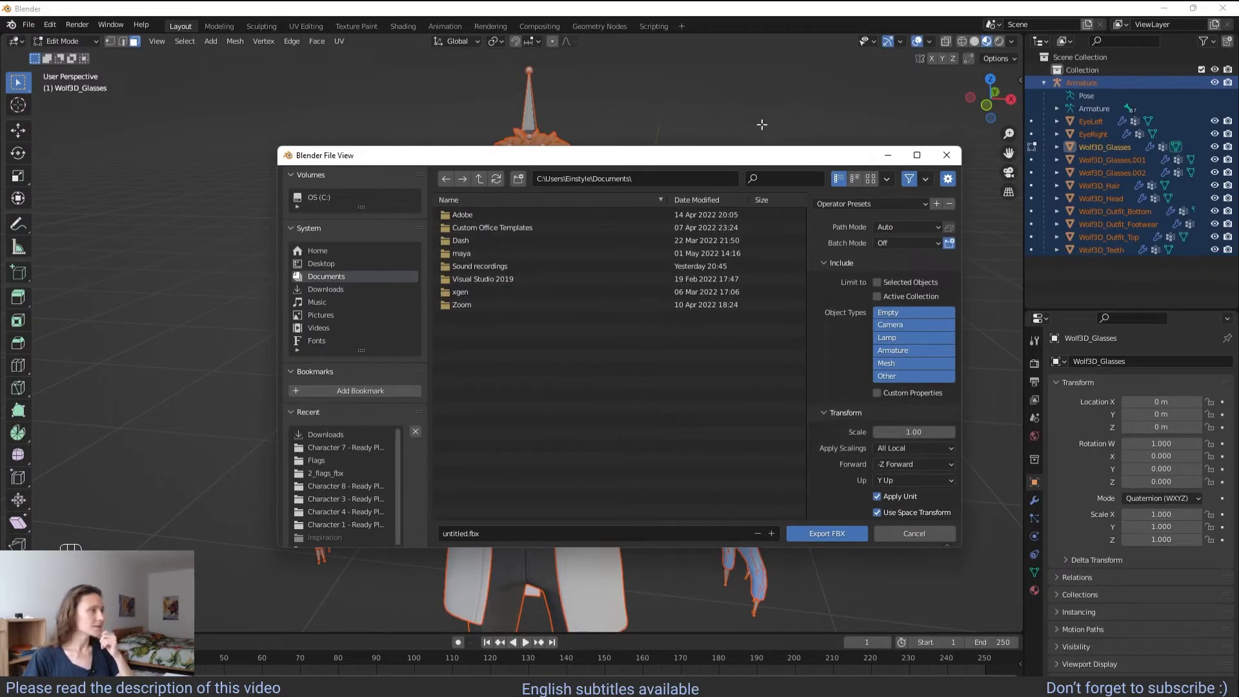
pyautogui.moveTo(741, 157); pyautogui.dragTo(711, 158)
pyautogui.click(423, 534)
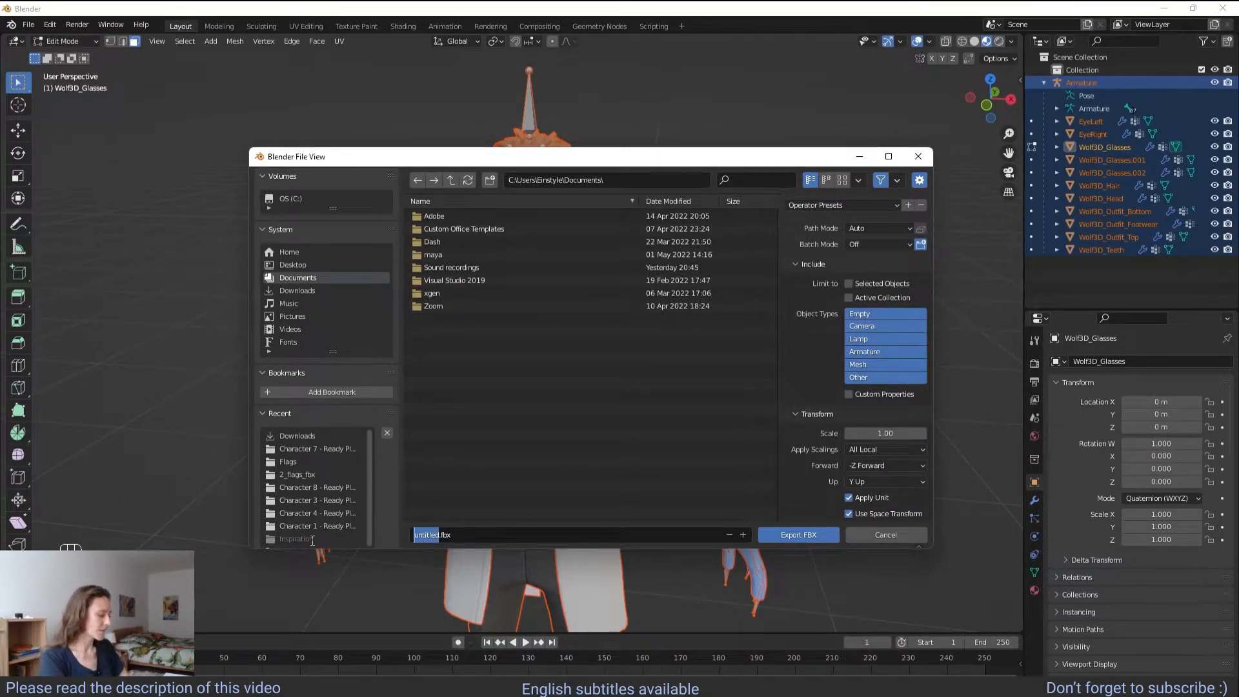
pyautogui.write('character_te')
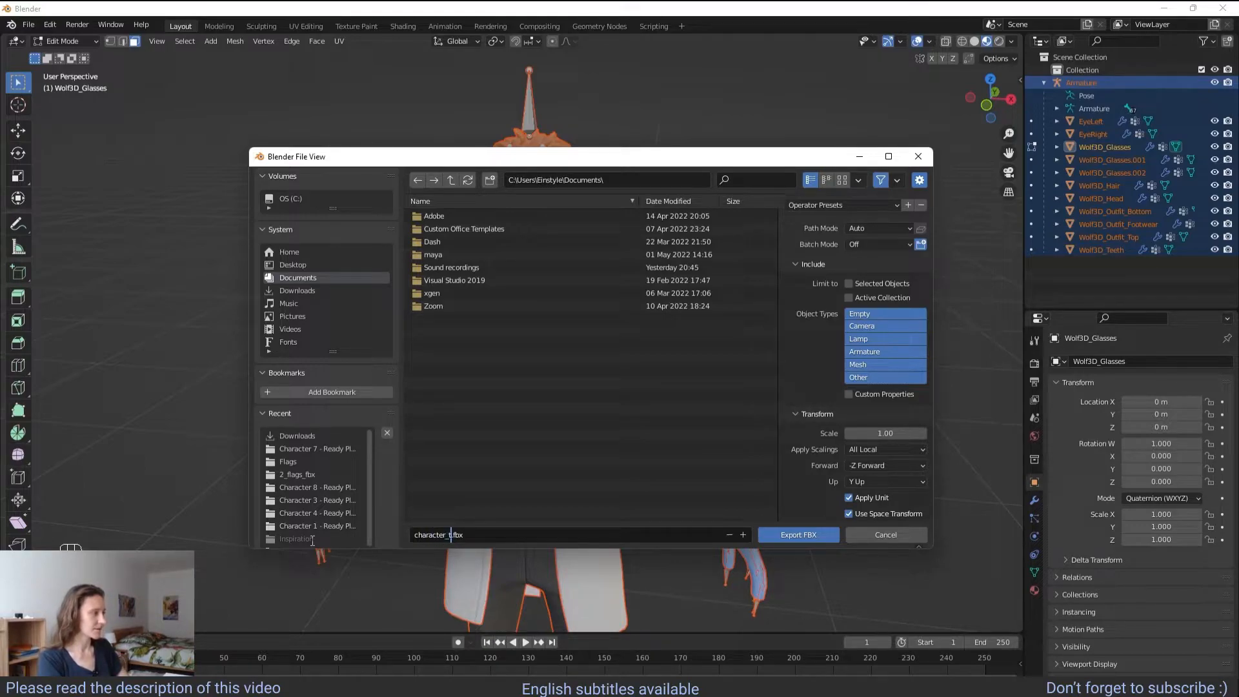
pyautogui.write('st')
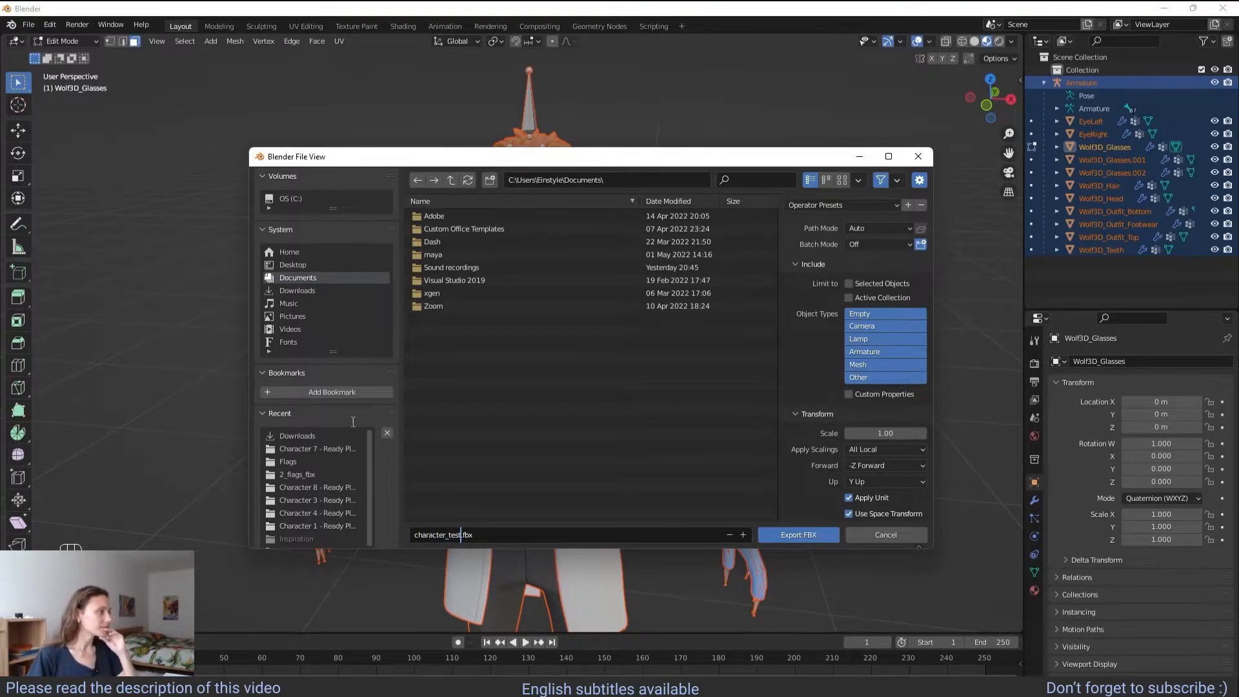
pyautogui.click(314, 289)
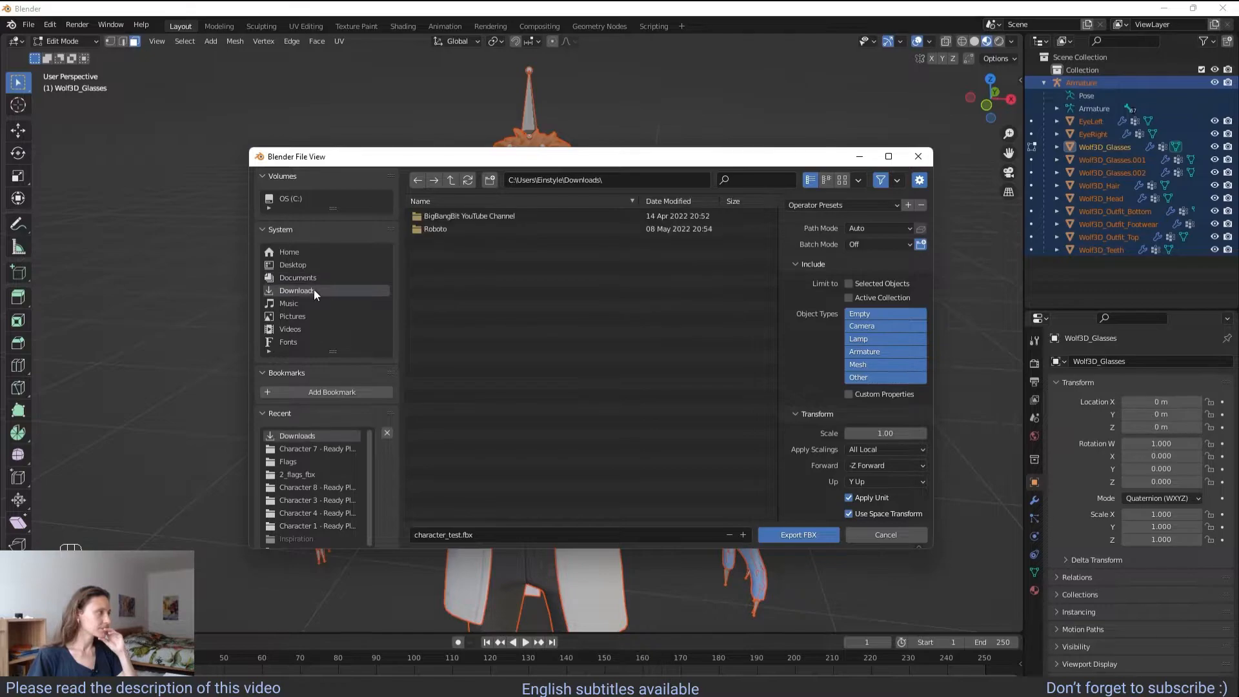
pyautogui.click(293, 276)
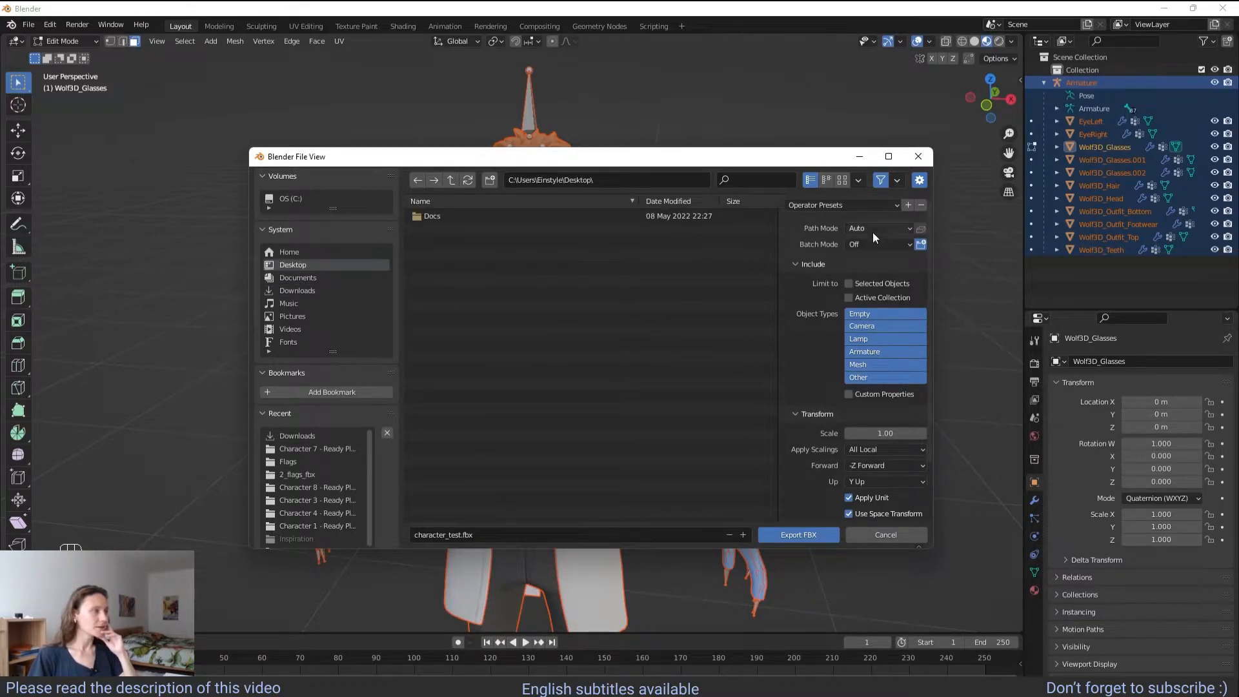
# - Set Path Mode to Copy with Embed Textures enabled and export the FBX
pyautogui.click(908, 229)
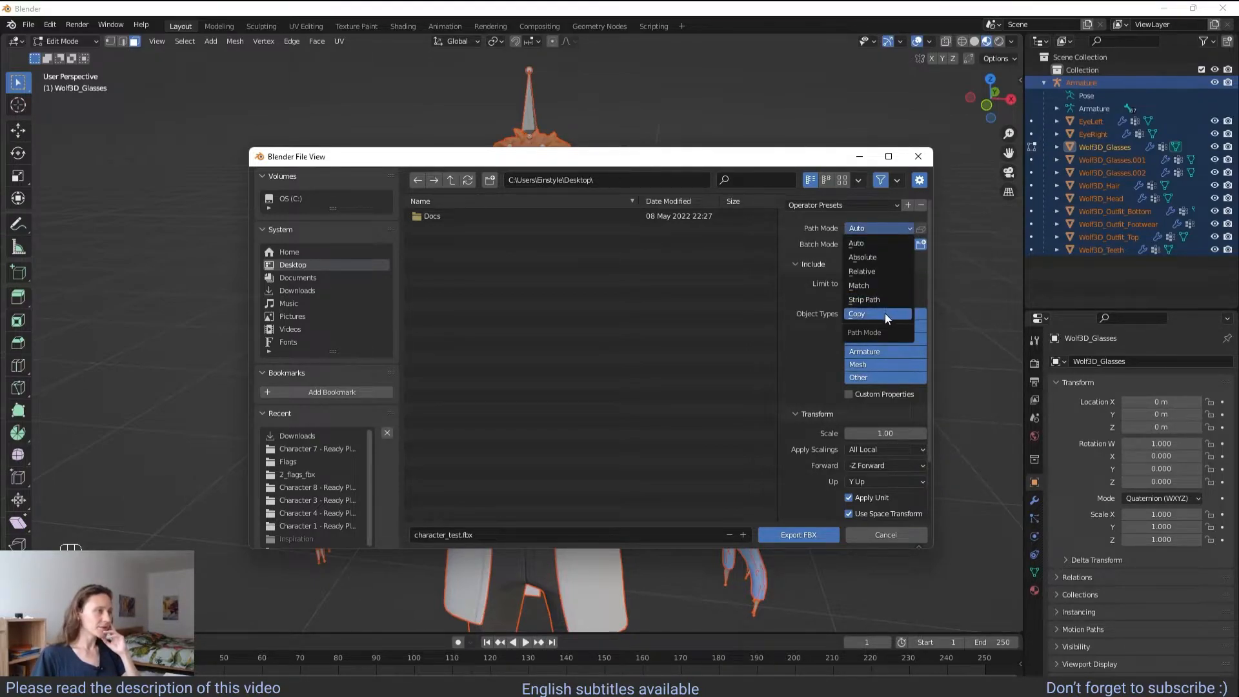
pyautogui.click(863, 311)
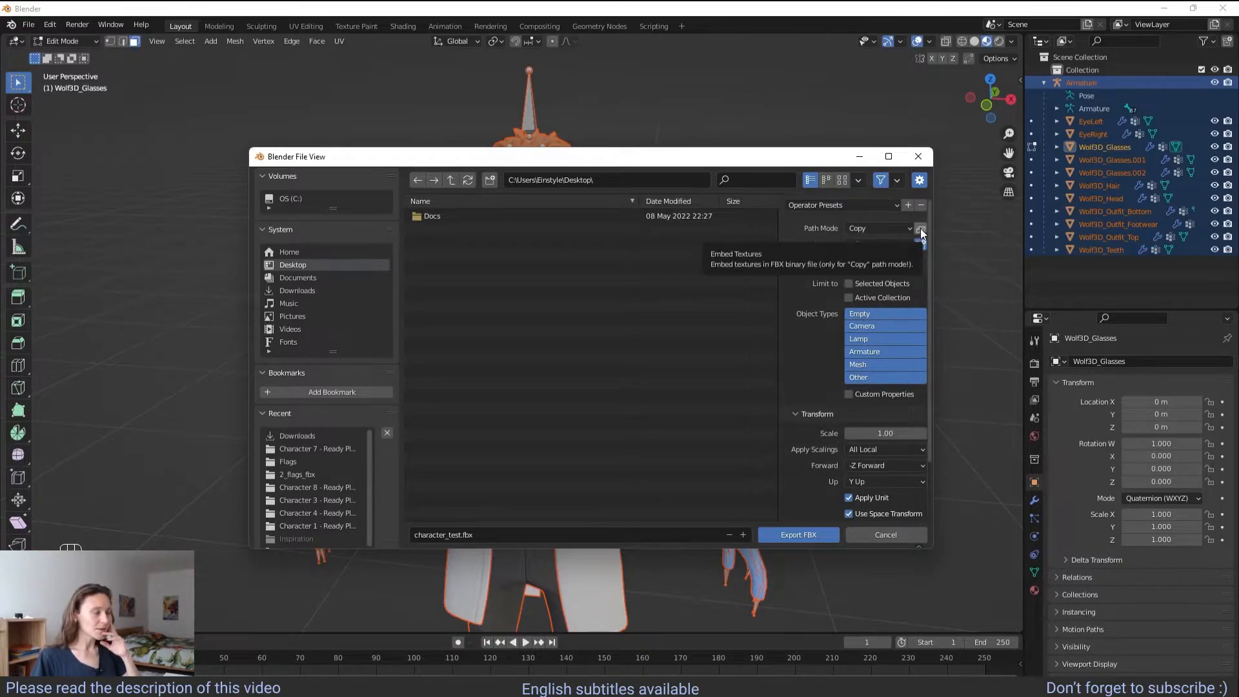
pyautogui.click(921, 229)
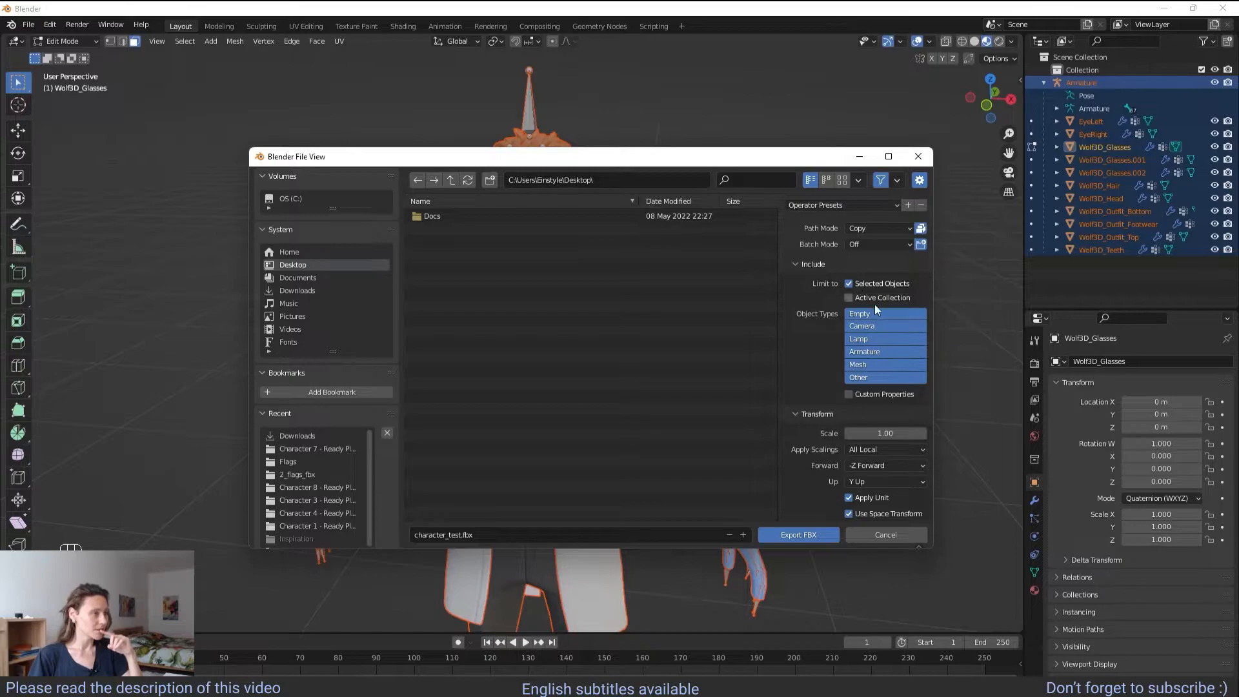
pyautogui.click(816, 536)
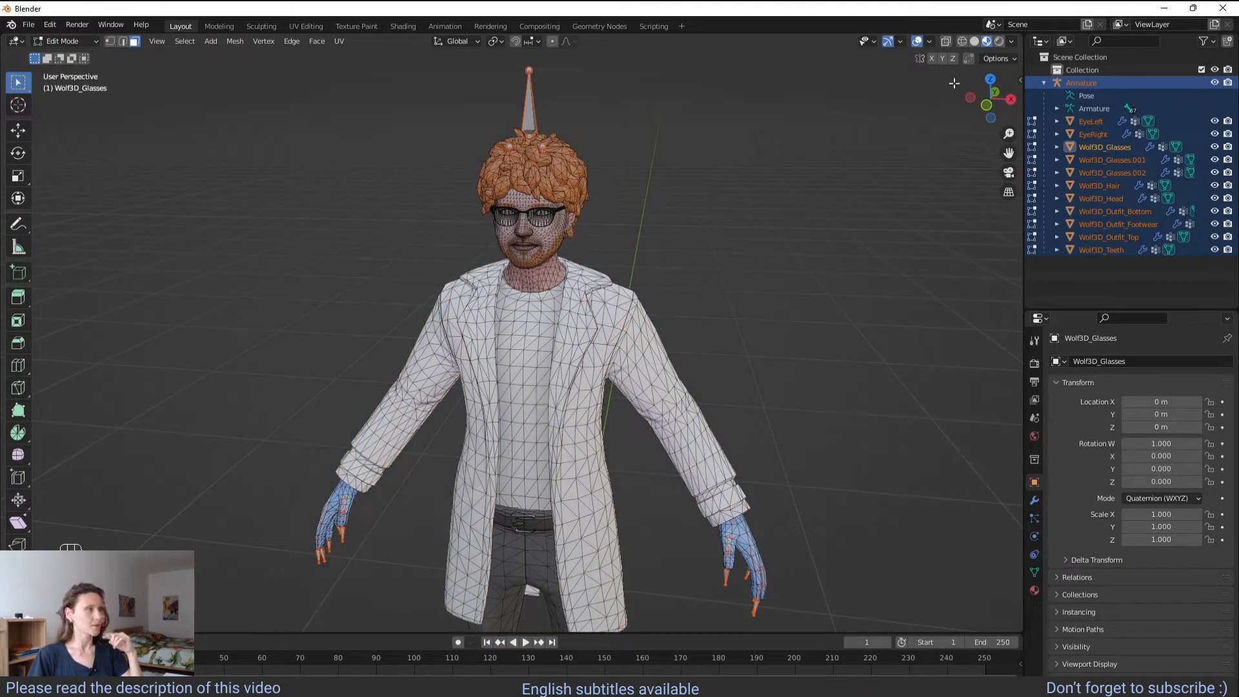
# - Change the viewport shading and switch from Edit Mode back to Object Mode
pyautogui.click(977, 41)
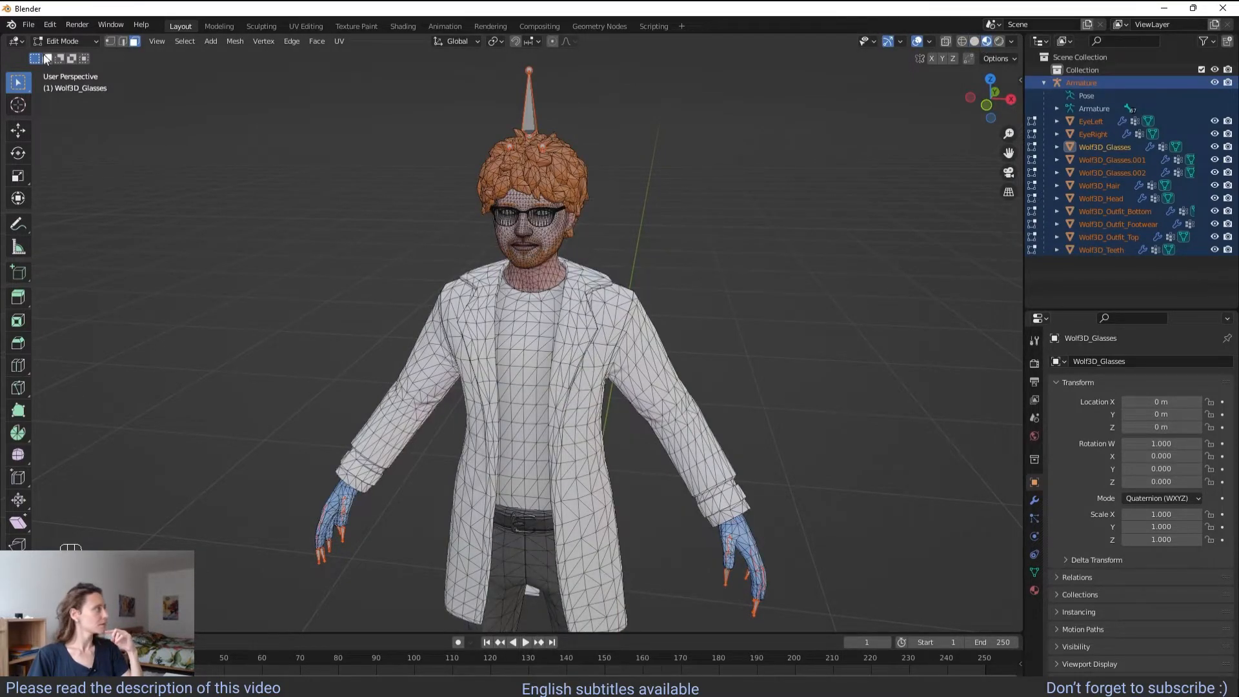
pyautogui.click(63, 41)
pyautogui.click(797, 258)
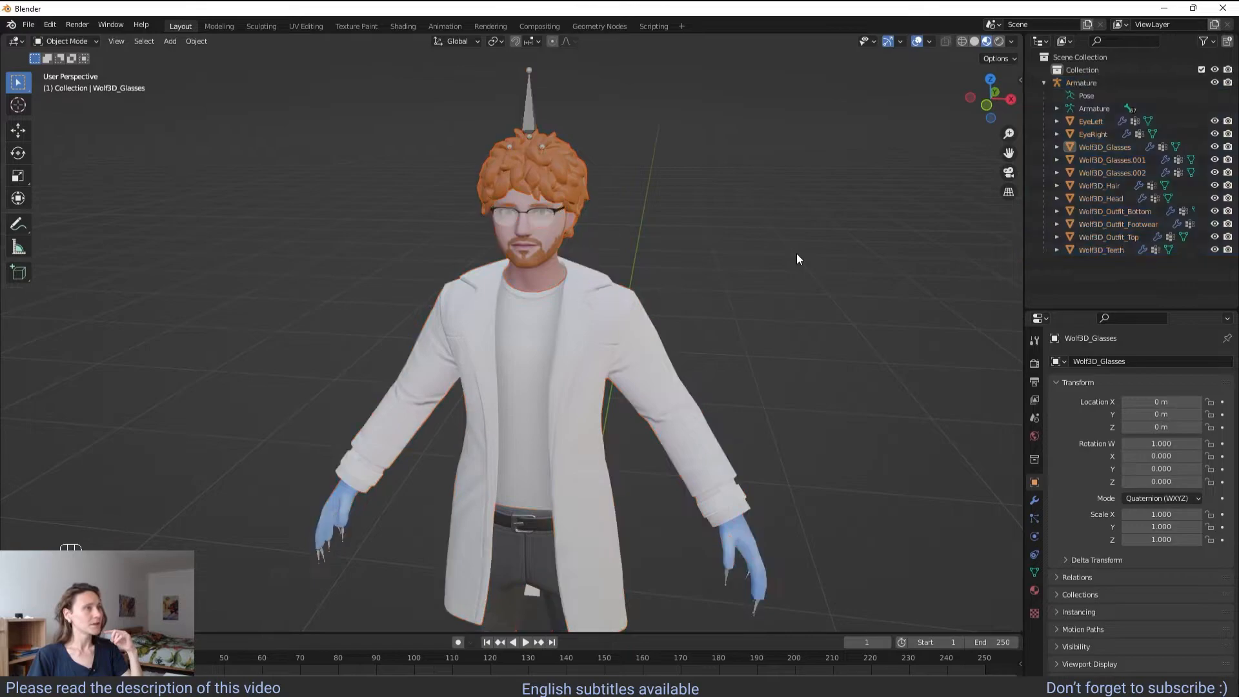
pyautogui.scroll(-3, 784, 263)
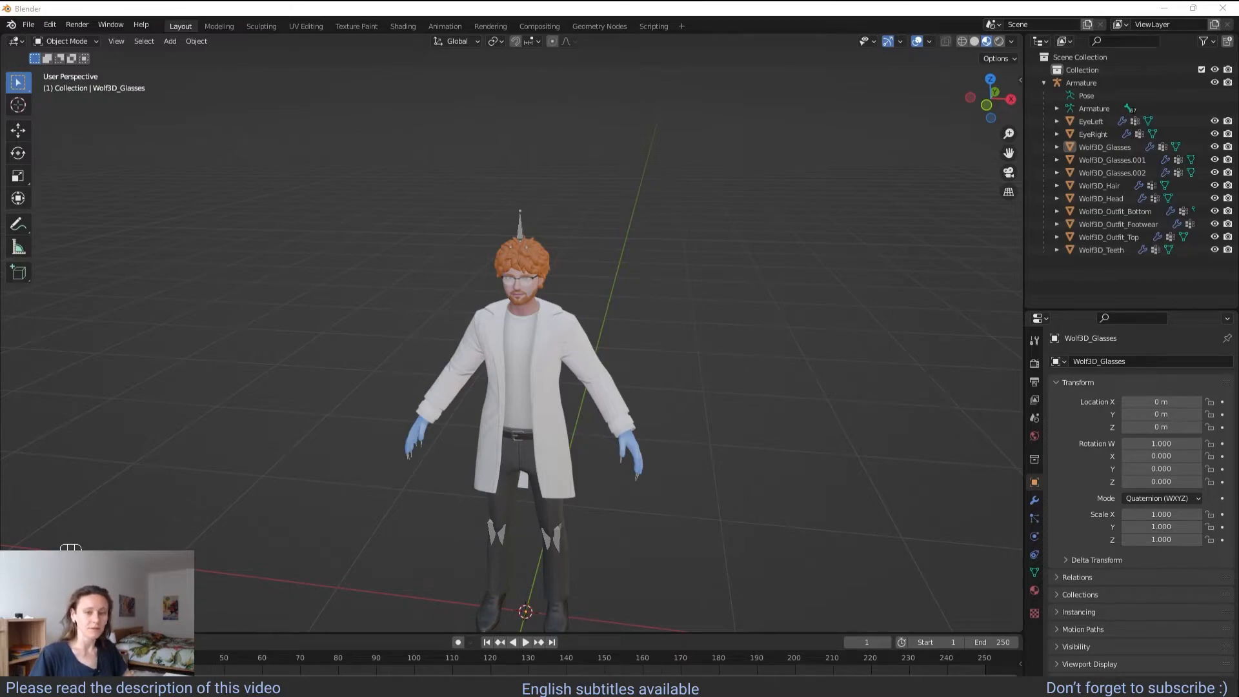
# - Create a new 3D project named Test_Character from the Unity Hub window
pyautogui.hotkey('alt', 'Tab')
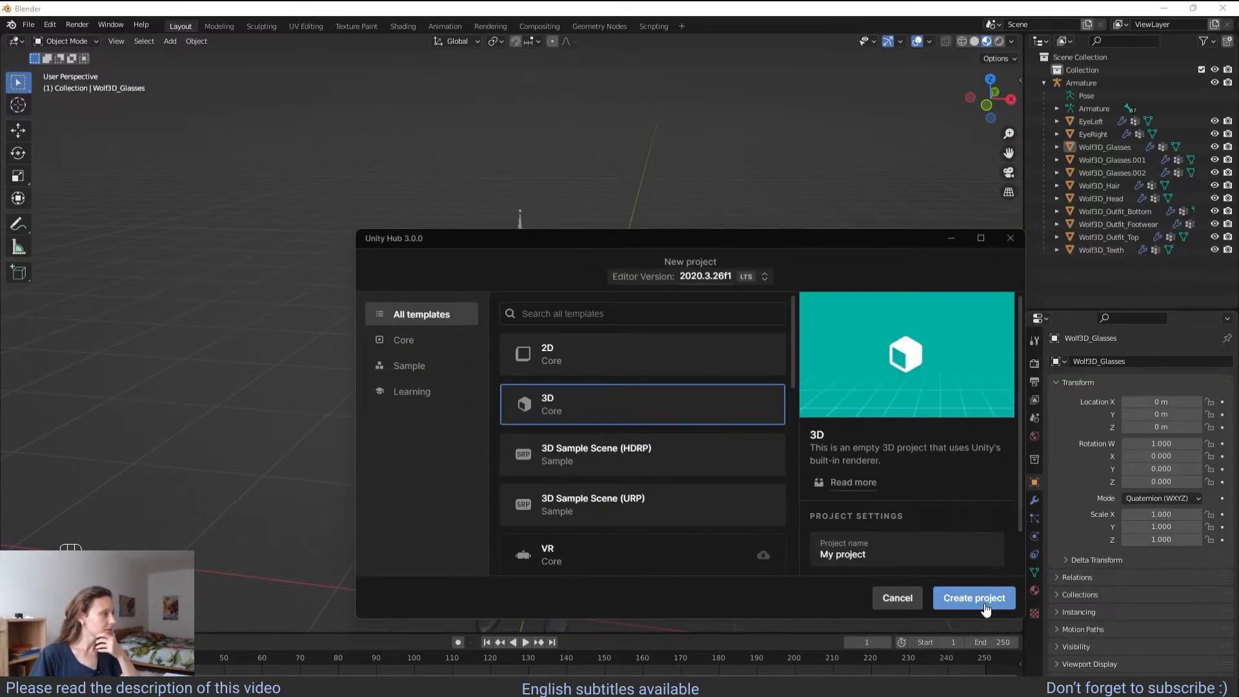
pyautogui.tripleClick(900, 555)
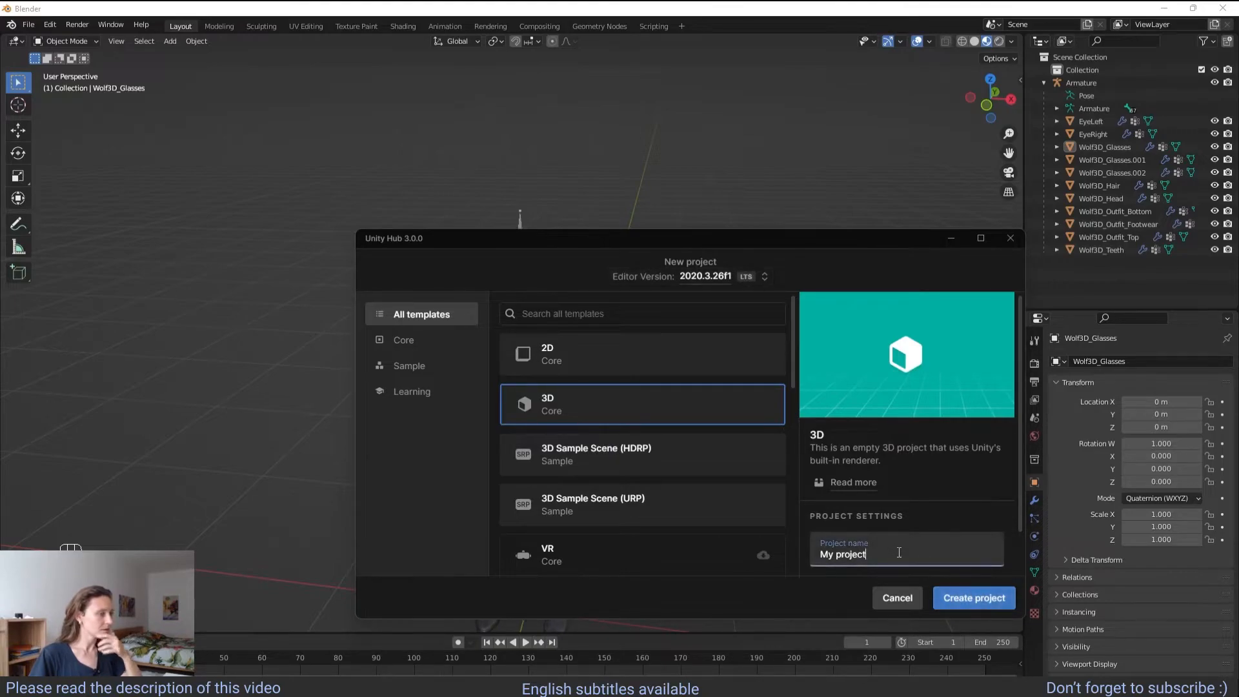
pyautogui.press('BackSpace')
pyautogui.write('This')
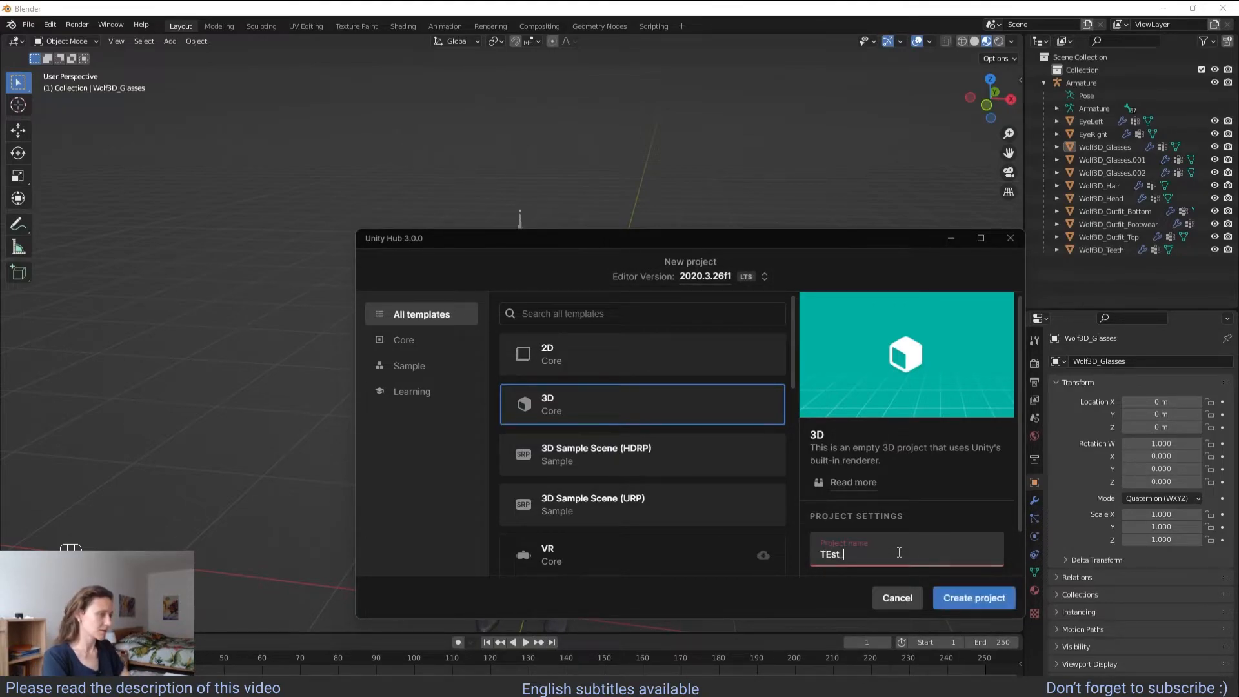
pyautogui.press('BackSpace')
pyautogui.press('BackSpace')
pyautogui.press('BackSpace')
pyautogui.write('acter')
pyautogui.click(968, 598)
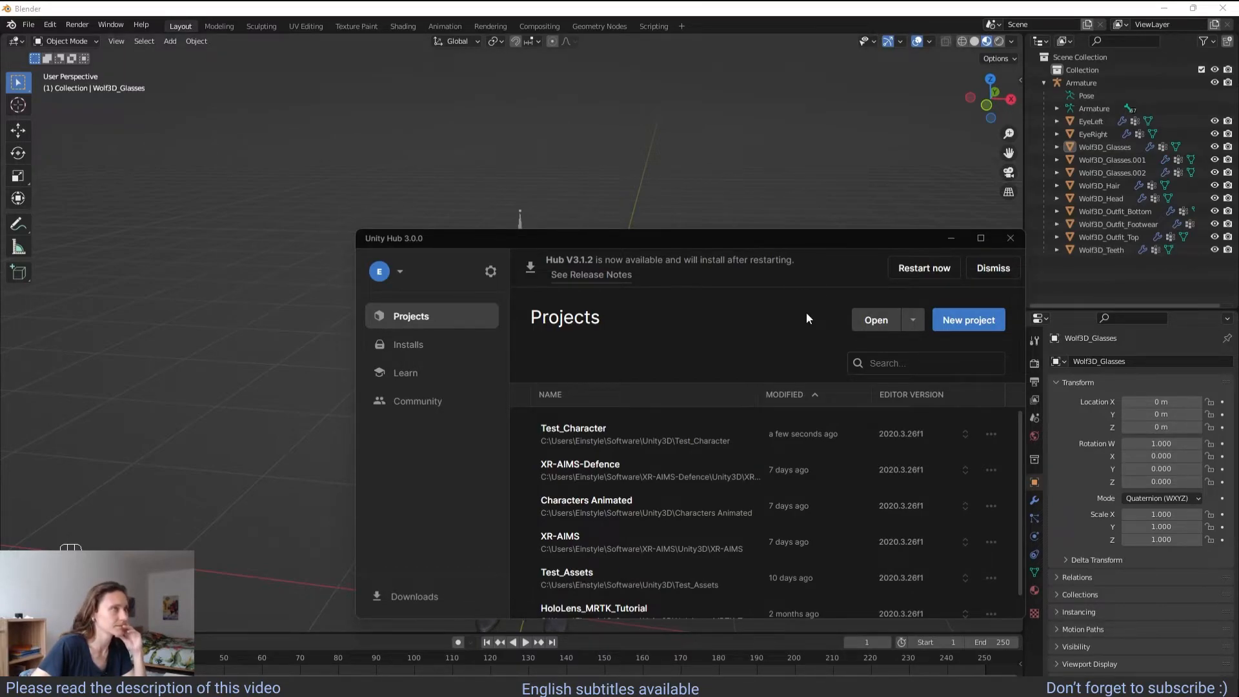
# - Minimise Unity Hub so the editor loads Test_Character's empty SampleScene
pyautogui.click(954, 237)
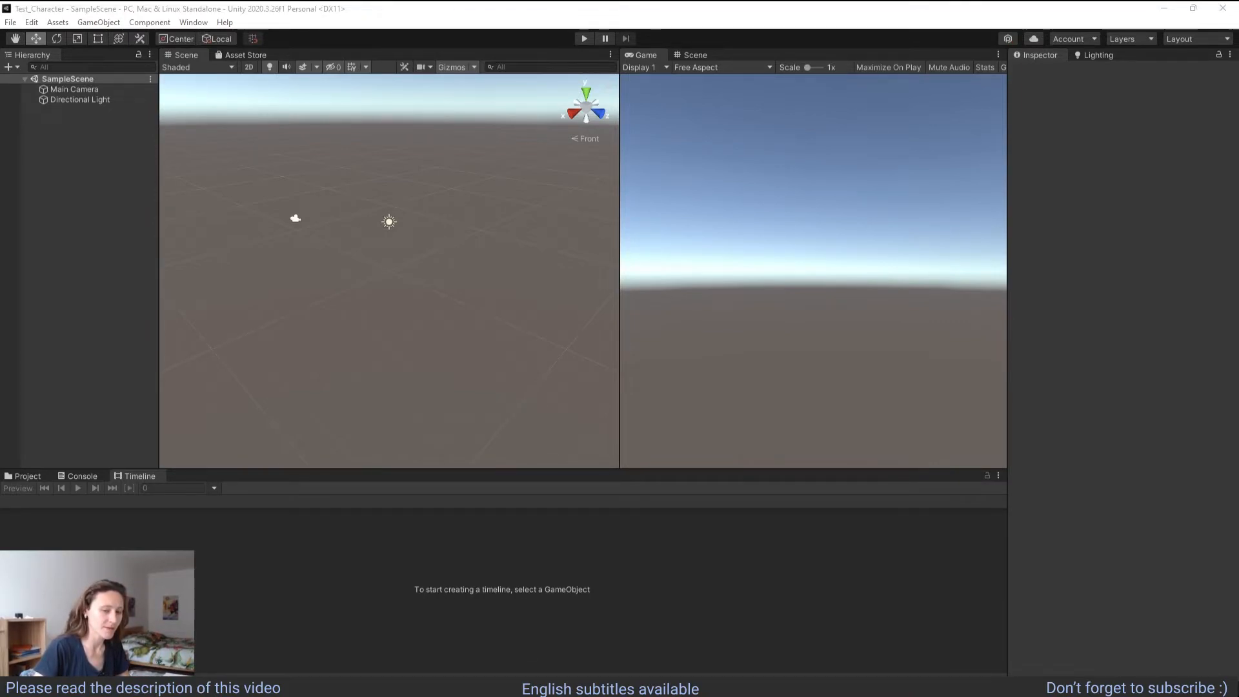
# - Locate character_test.fbx on the Desktop in File Explorer beside the Unity editor
pyautogui.press('super+e')
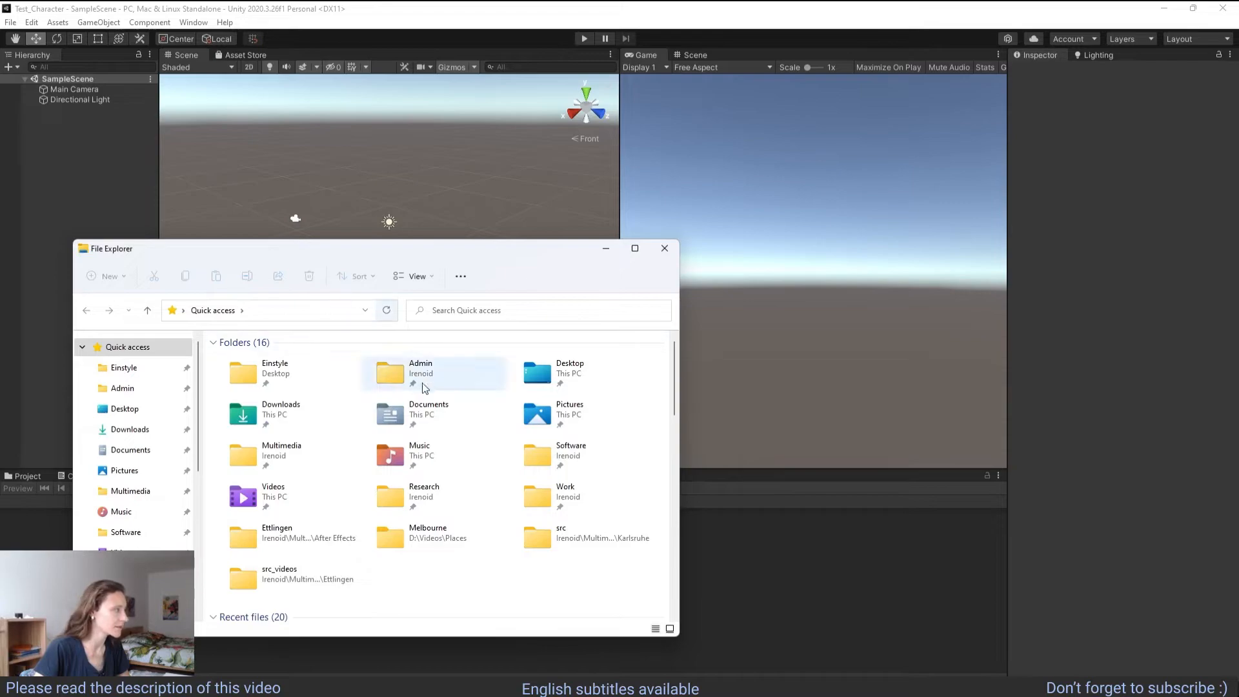
pyautogui.doubleClick(580, 381)
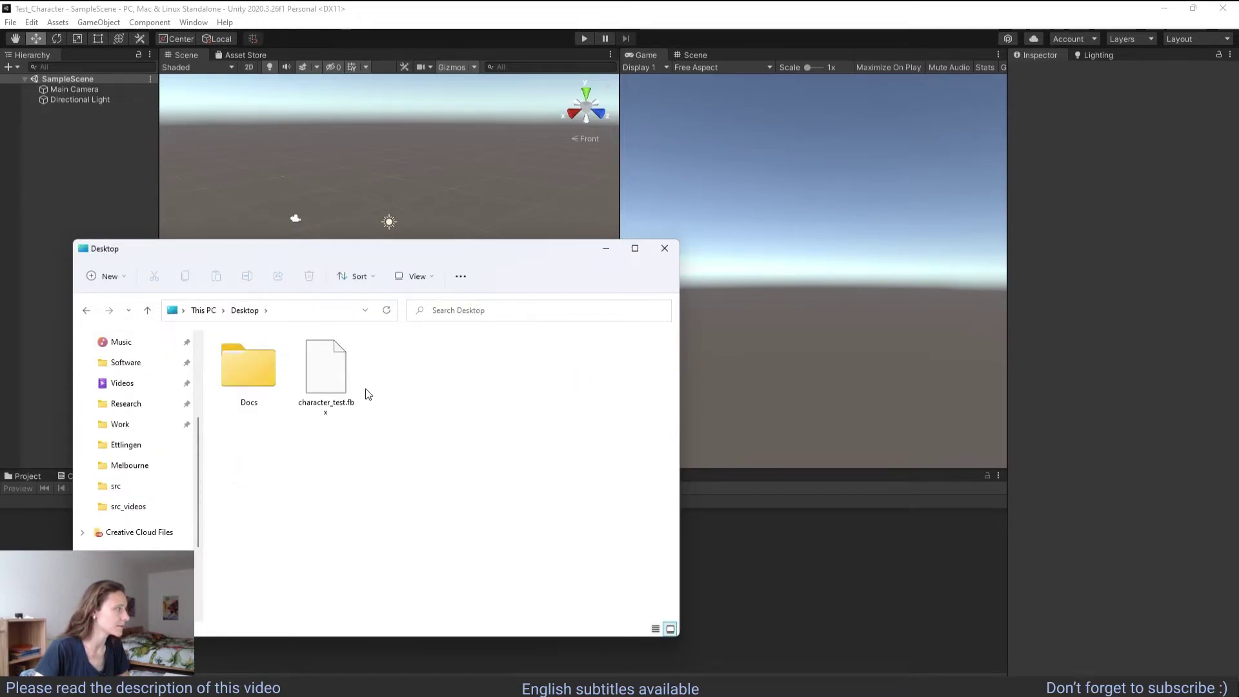
pyautogui.click(332, 385)
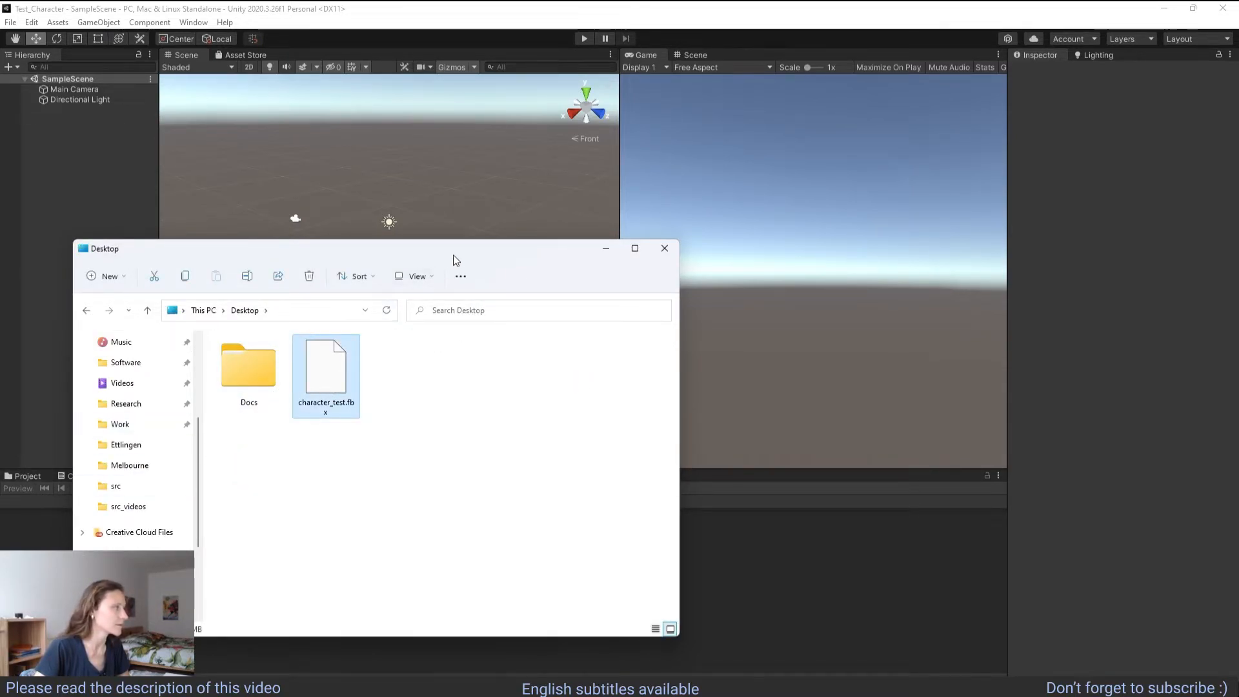
pyautogui.moveTo(455, 260); pyautogui.dragTo(736, 229)
# - Import character_test.fbx into the project's Assets and view its material import settings
pyautogui.click(281, 537)
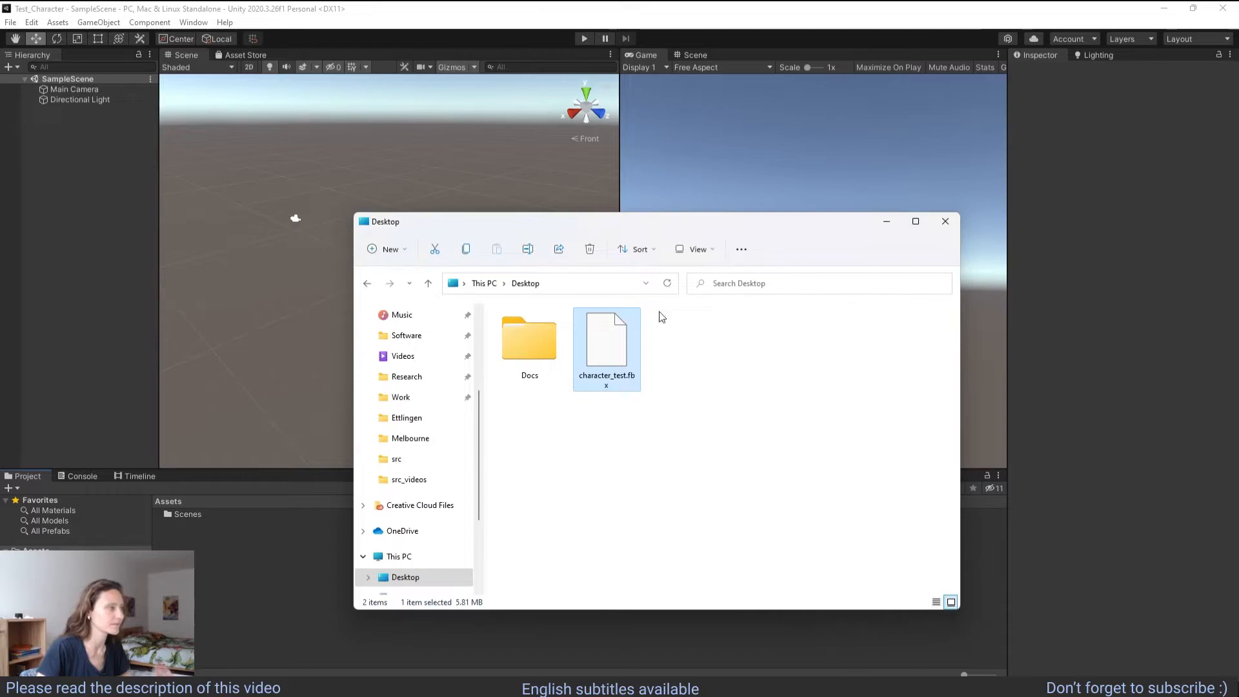
pyautogui.moveTo(316, 539); pyautogui.dragTo(249, 553)
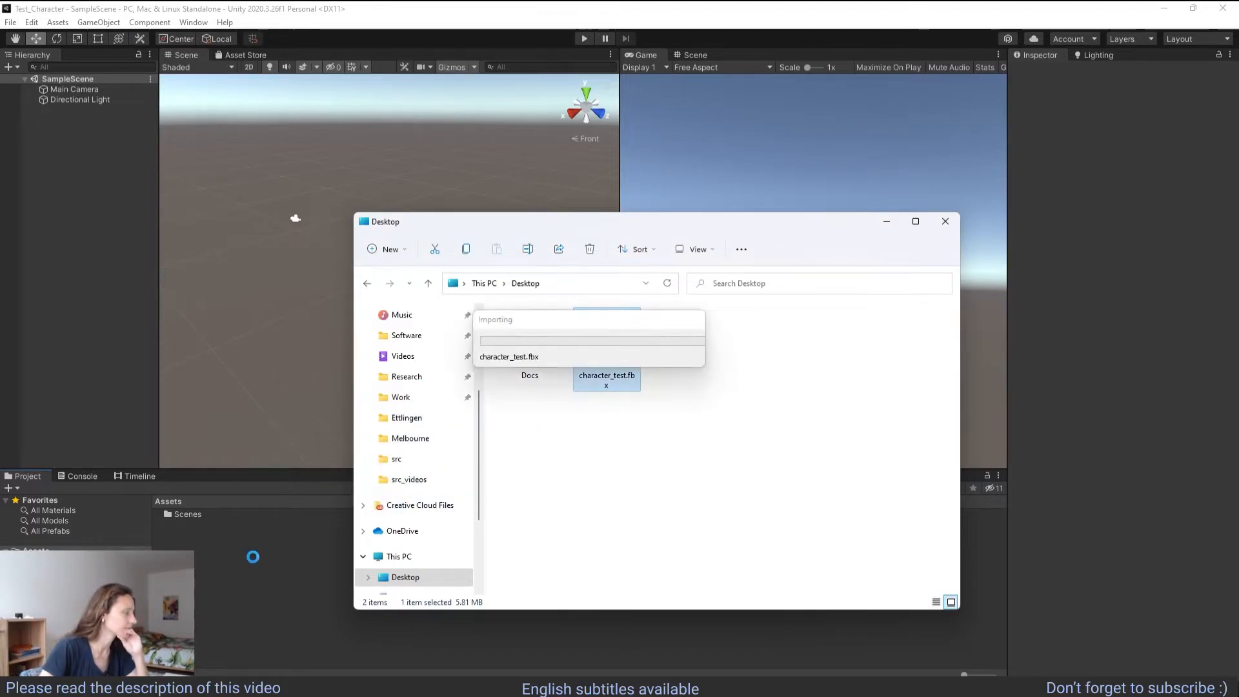
pyautogui.click(249, 563)
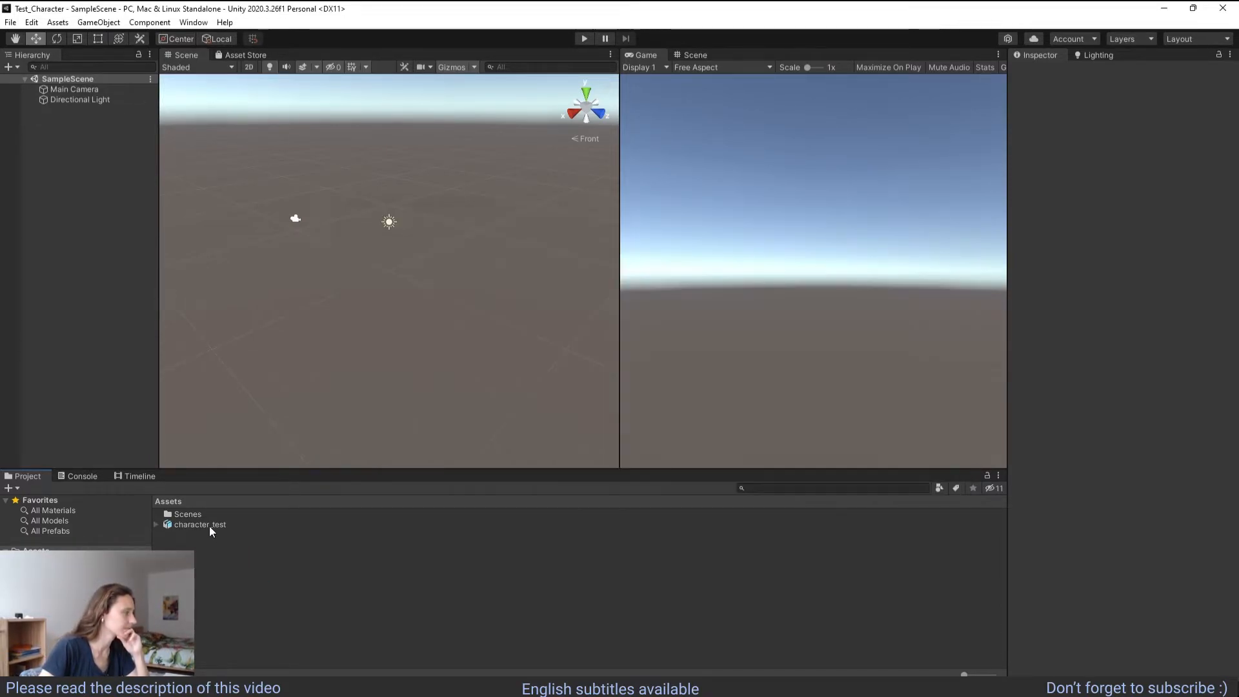
pyautogui.click(209, 526)
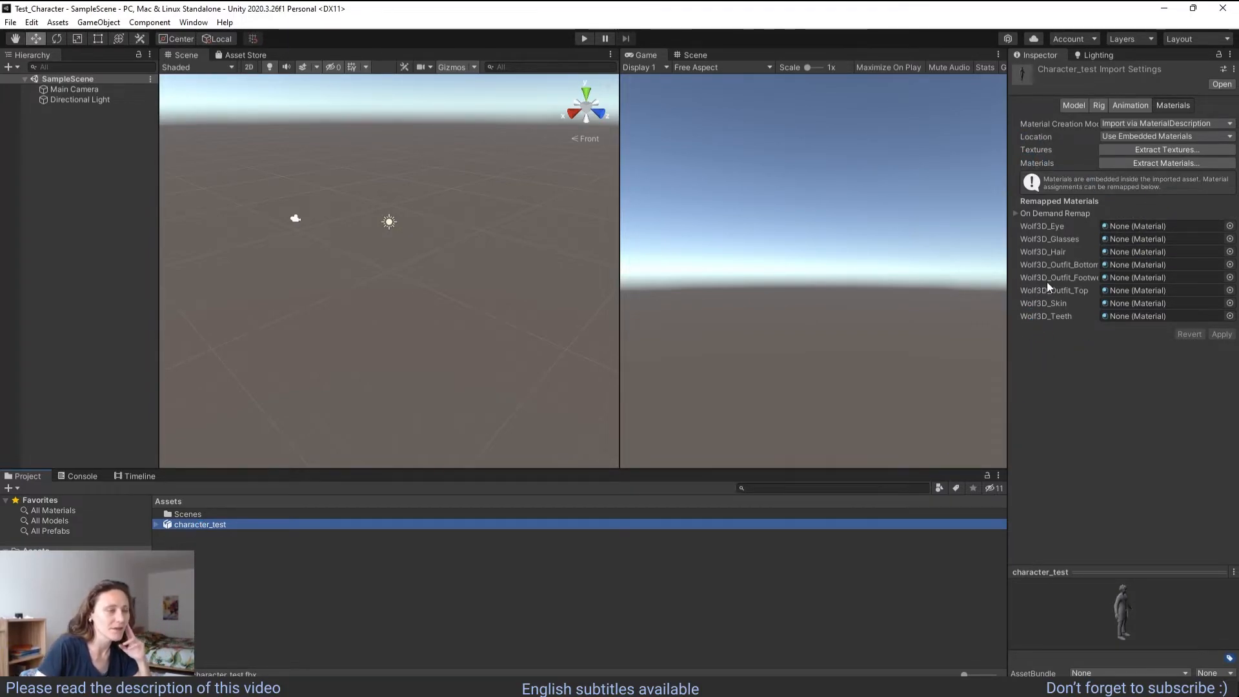
# - Extract the embedded materials and then the textures into the Assets folder
pyautogui.click(1155, 163)
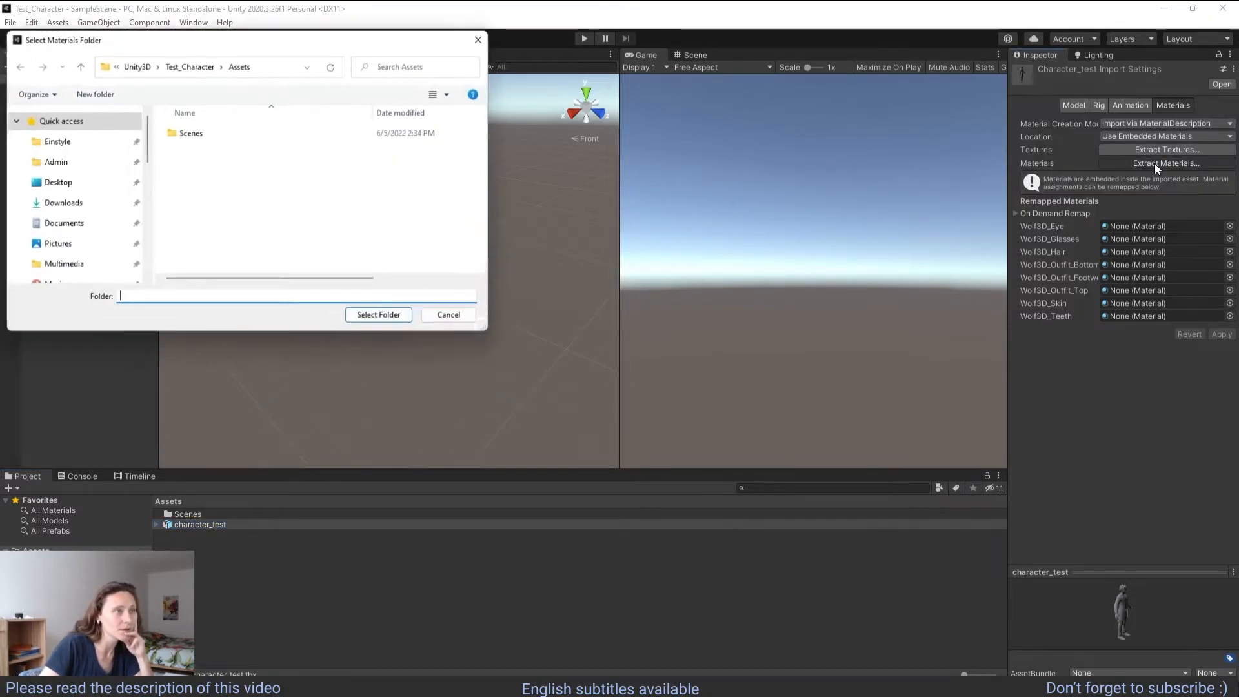
pyautogui.click(393, 317)
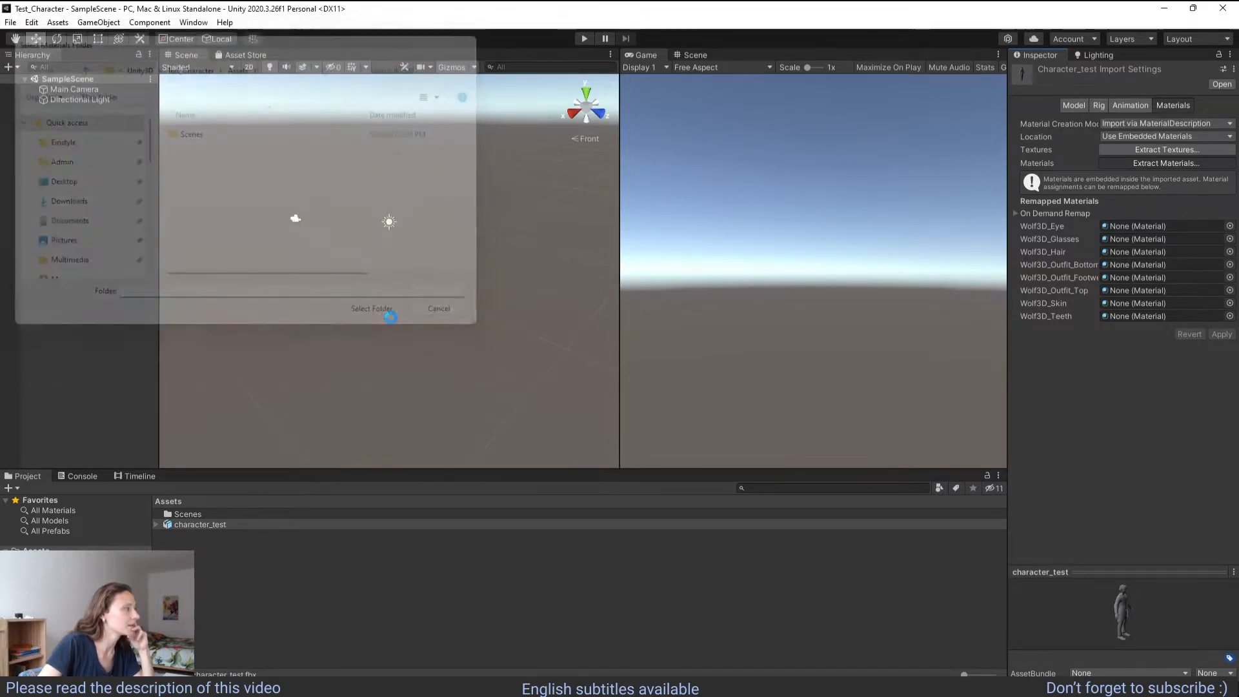
pyautogui.click(1189, 152)
pyautogui.click(392, 317)
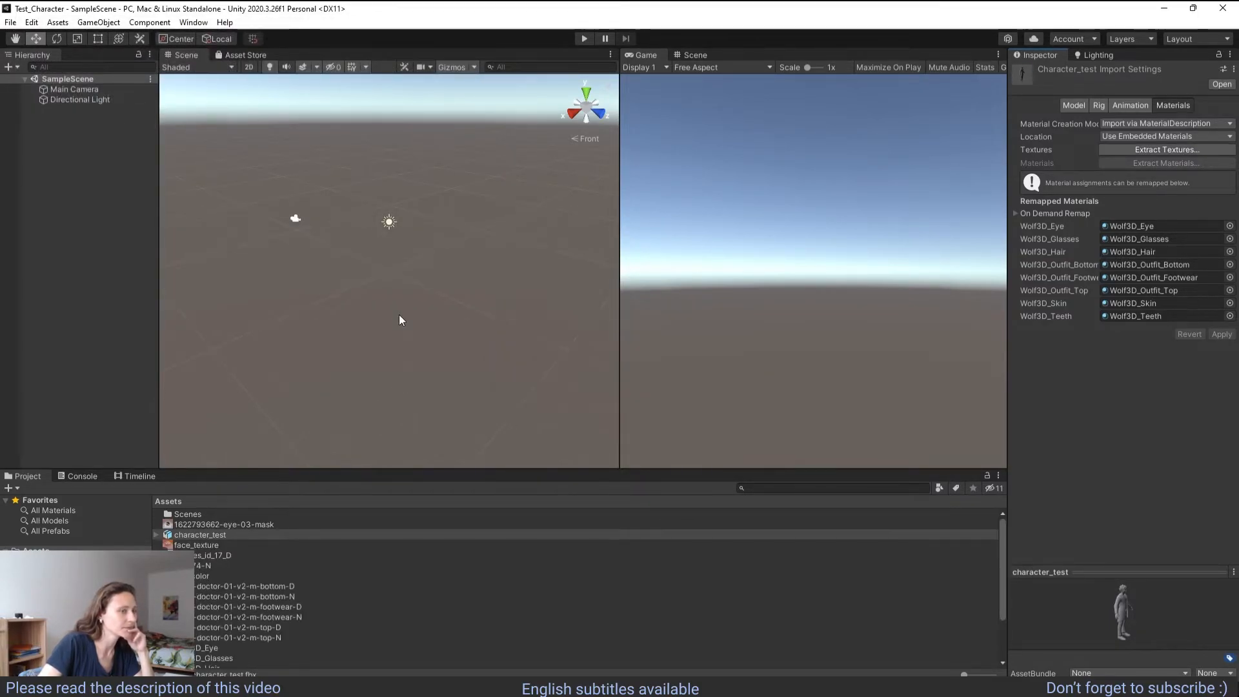
pyautogui.scroll(-2, 249, 668)
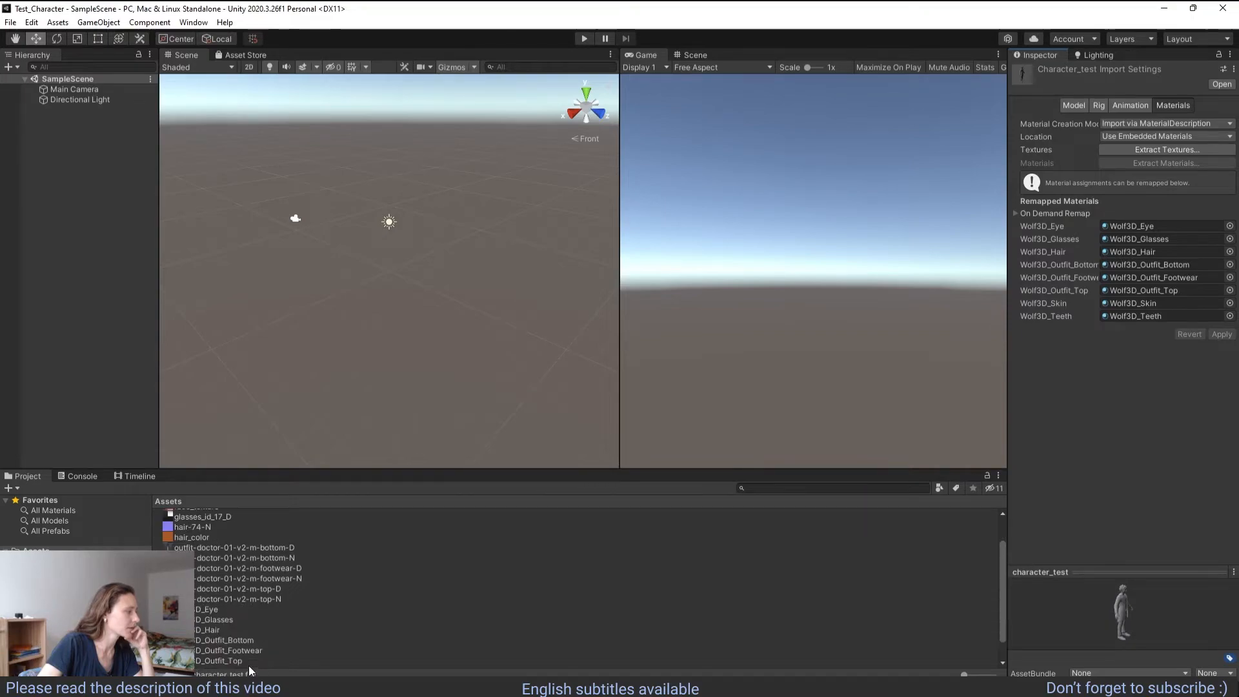
# - Assign Wolf3D_Outfit_Bottom its bottom-D albedo and bottom-N normal map, fixed as a normal map
pyautogui.click(228, 621)
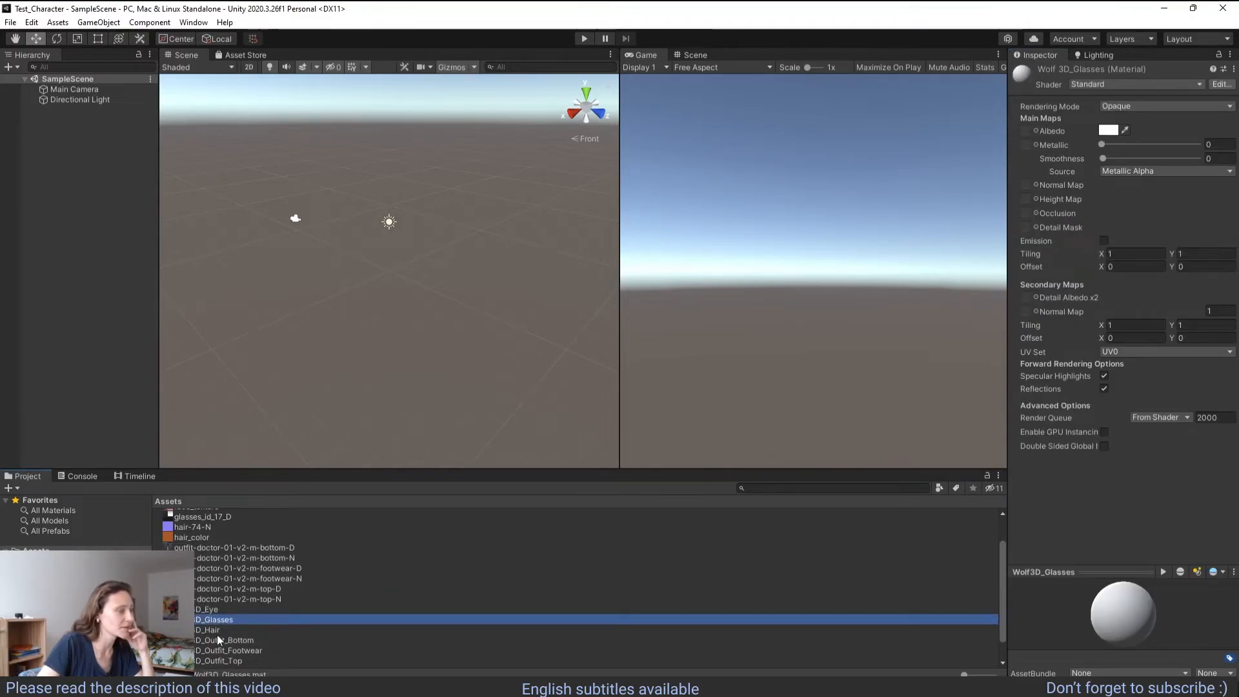
pyautogui.click(224, 641)
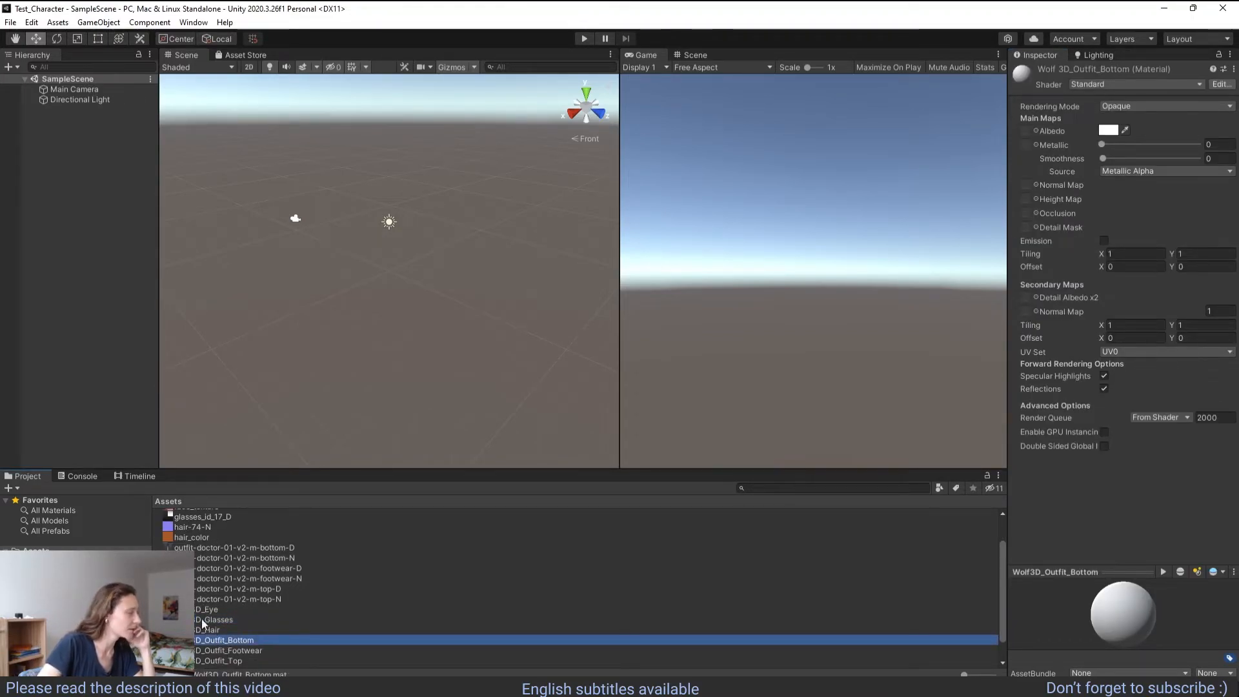
pyautogui.scroll(1, 212, 620)
pyautogui.scroll(-1, 213, 620)
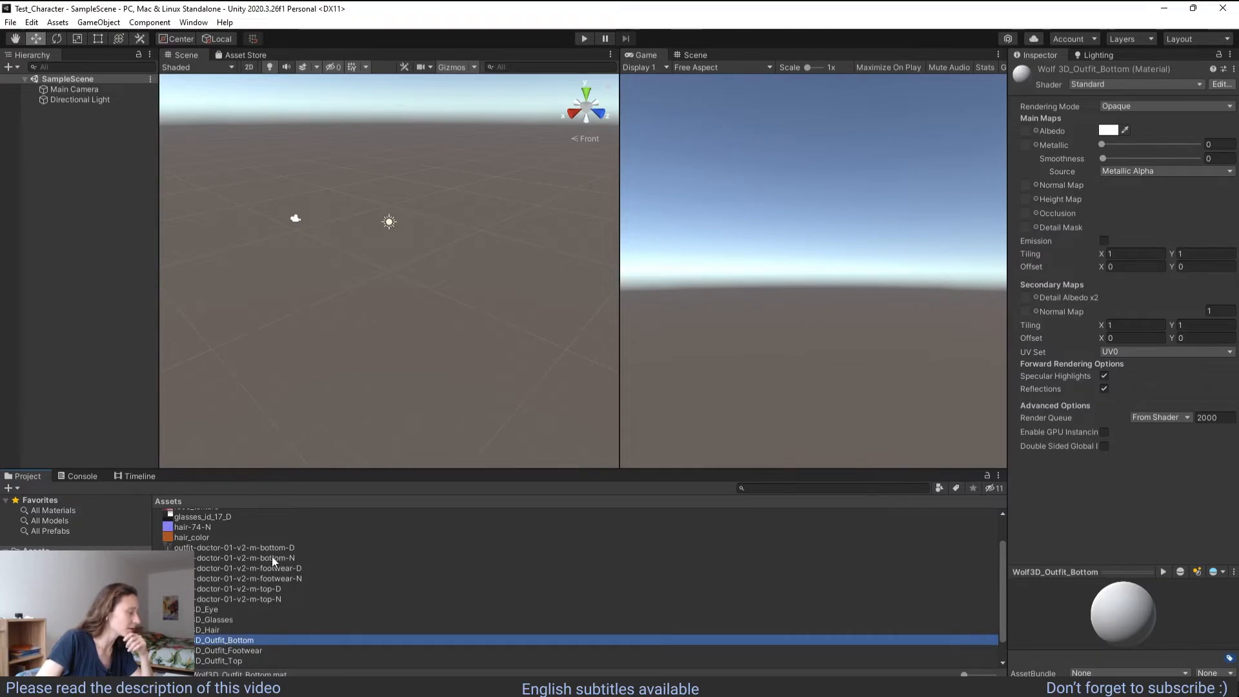
pyautogui.moveTo(261, 548); pyautogui.dragTo(1029, 129)
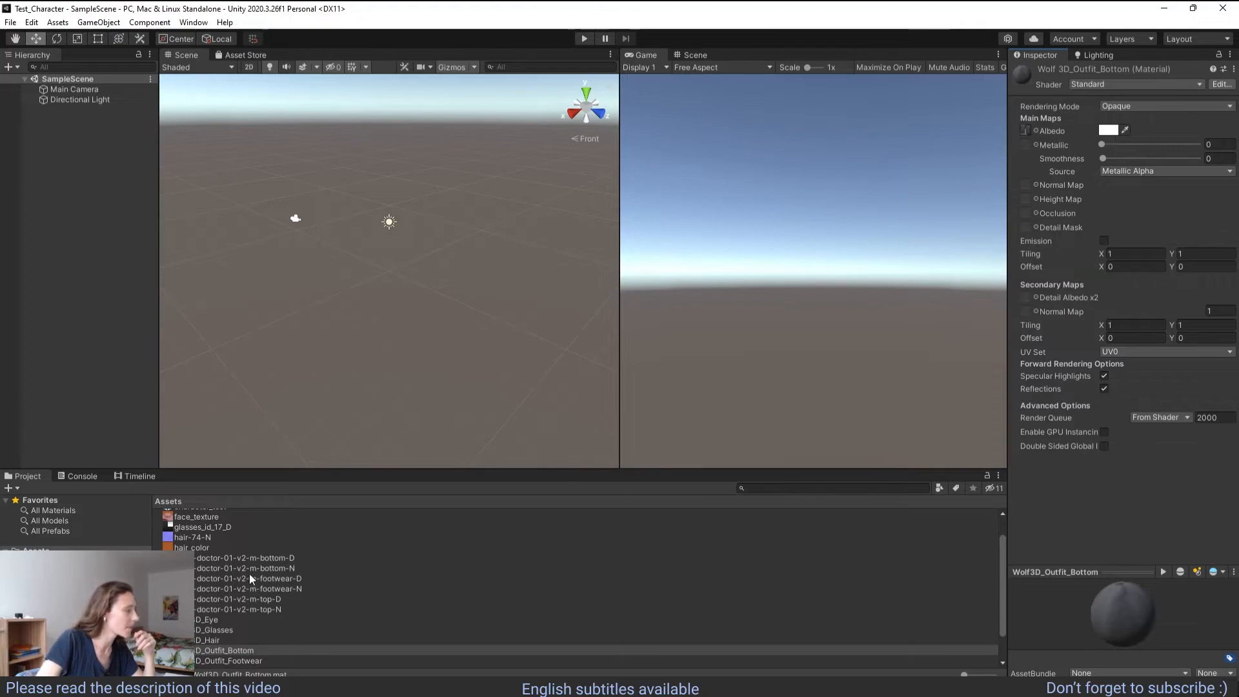
pyautogui.moveTo(207, 574); pyautogui.dragTo(1027, 238)
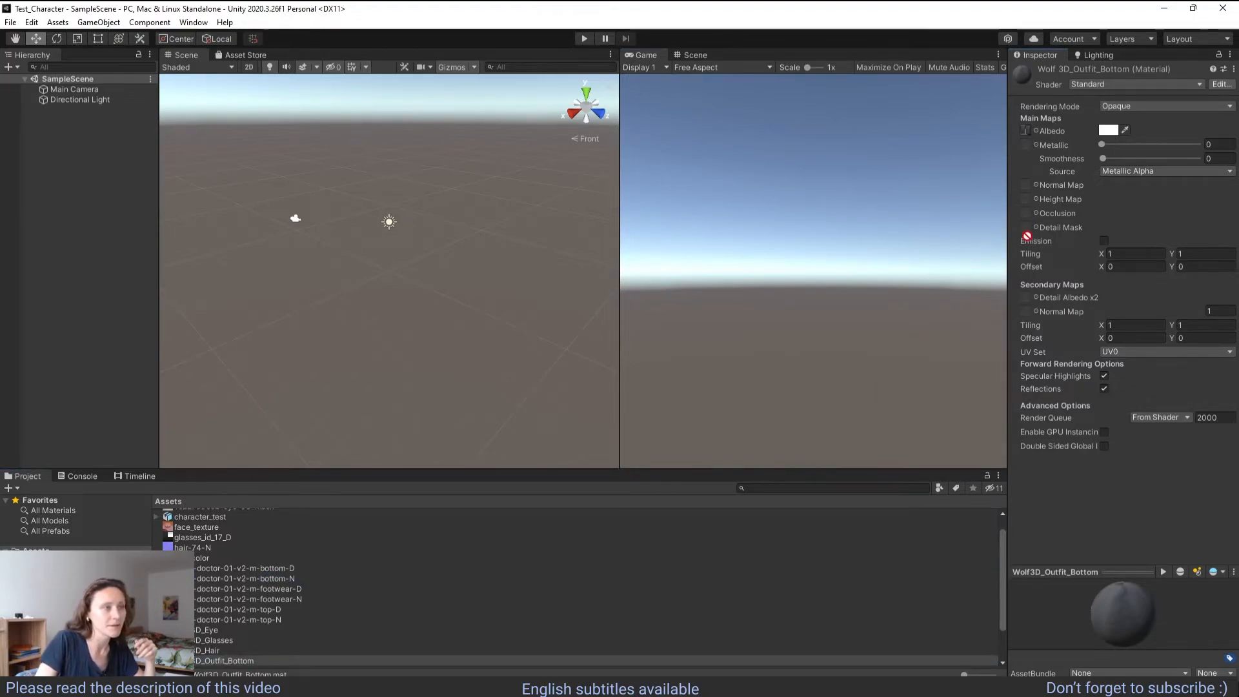
pyautogui.moveTo(1031, 187); pyautogui.dragTo(1029, 187)
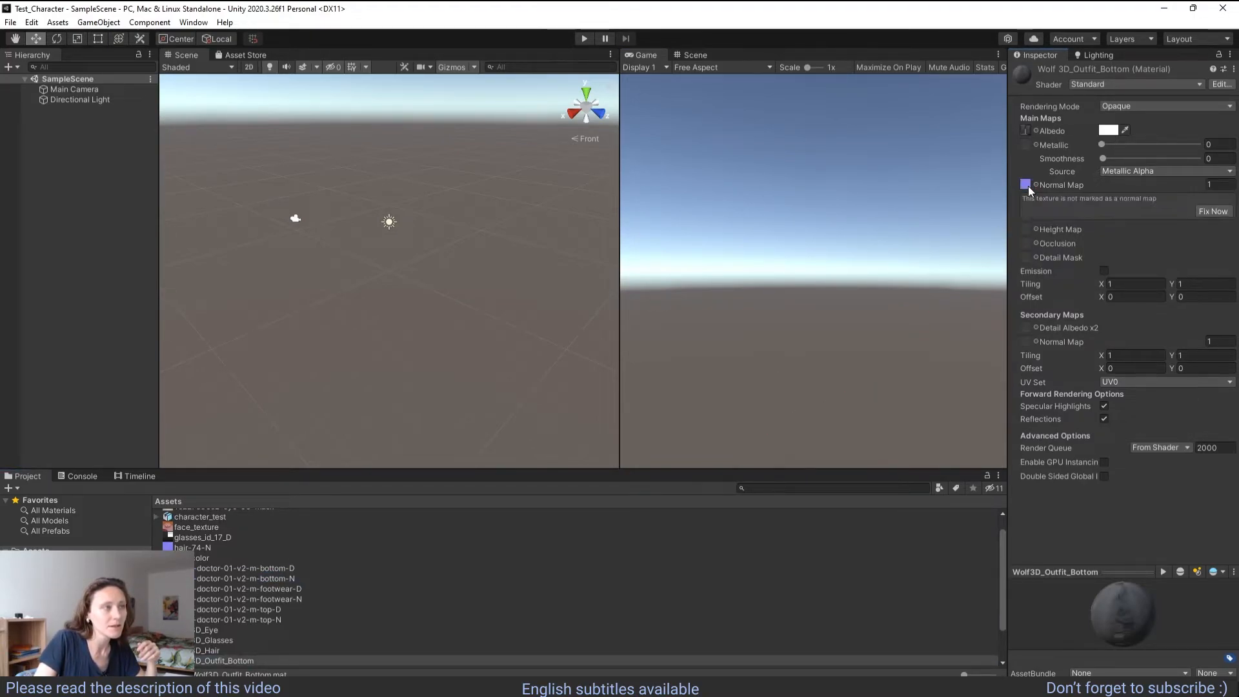
pyautogui.click(1217, 211)
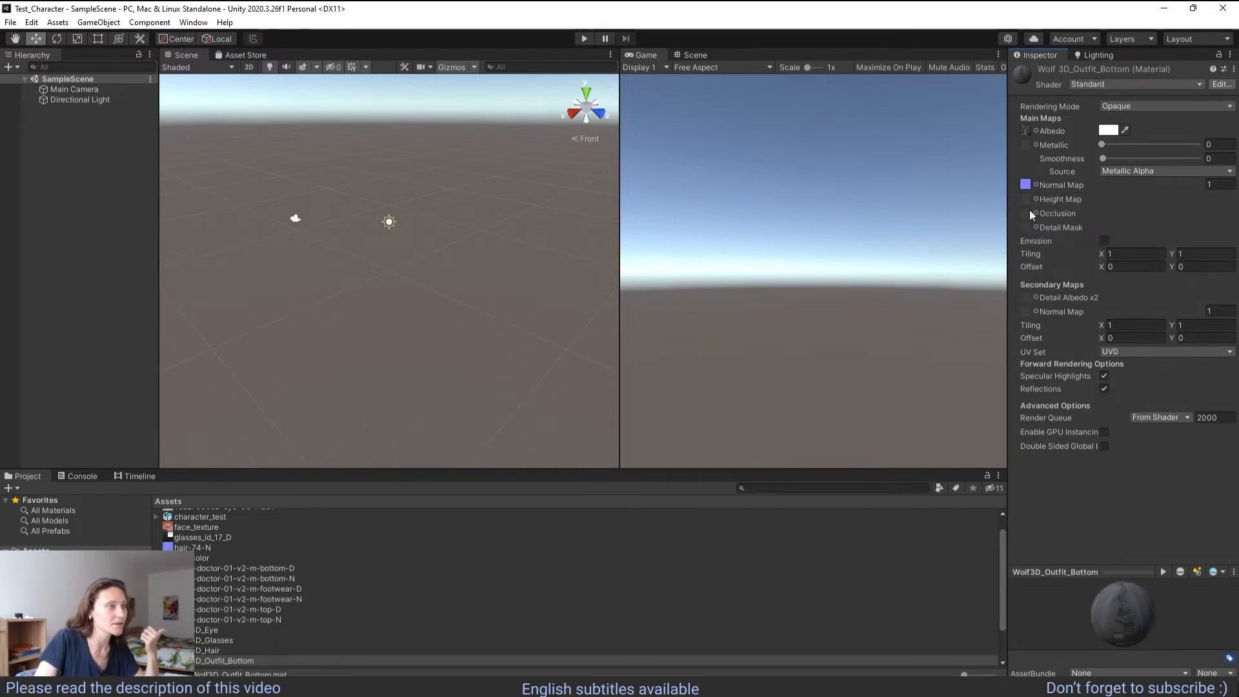
# - Assign the hair_color texture to the D_Hair material's Albedo
pyautogui.click(219, 651)
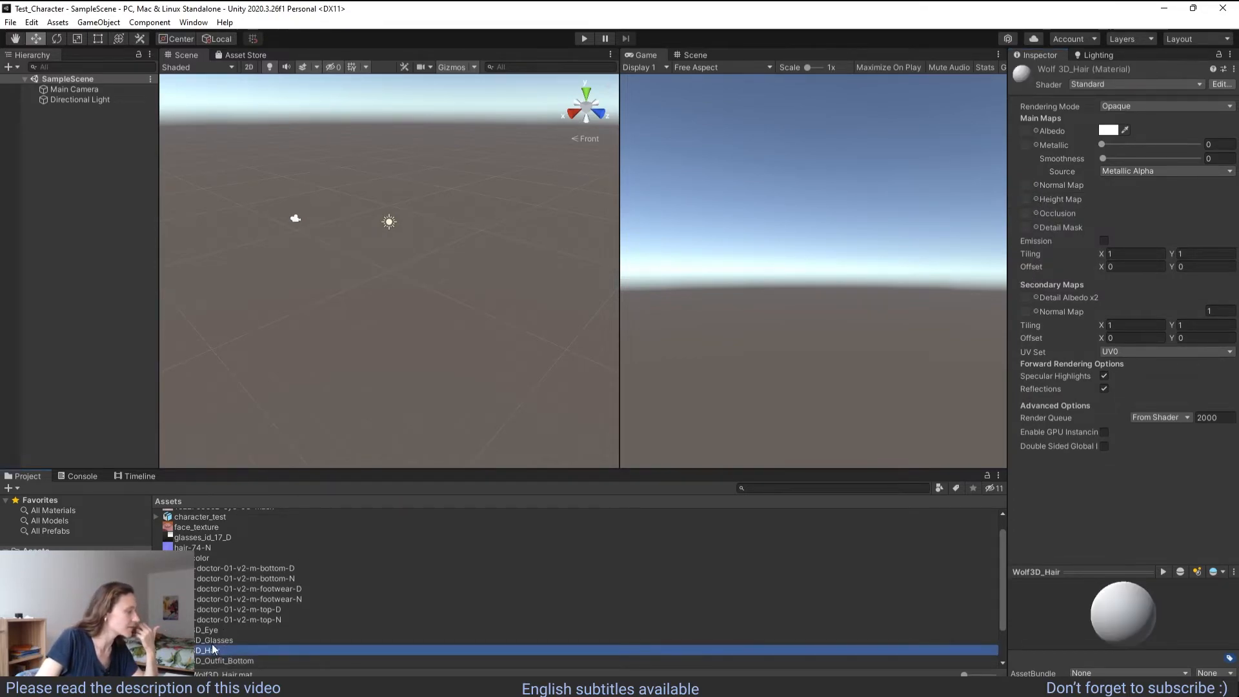
pyautogui.scroll(1, 289, 616)
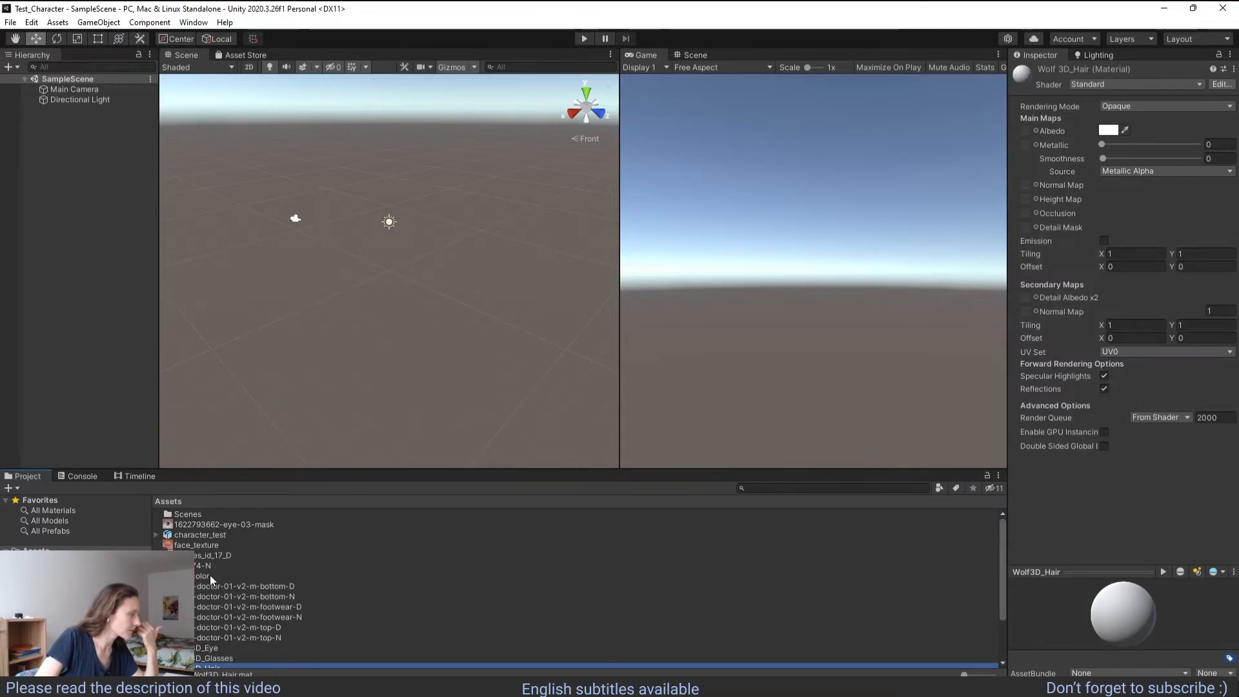
pyautogui.moveTo(195, 578)
pyautogui.mouseDown()
pyautogui.moveTo(1049, 144)
pyautogui.moveTo(1028, 131)
pyautogui.mouseUp()
pyautogui.scroll(-2, 223, 652)
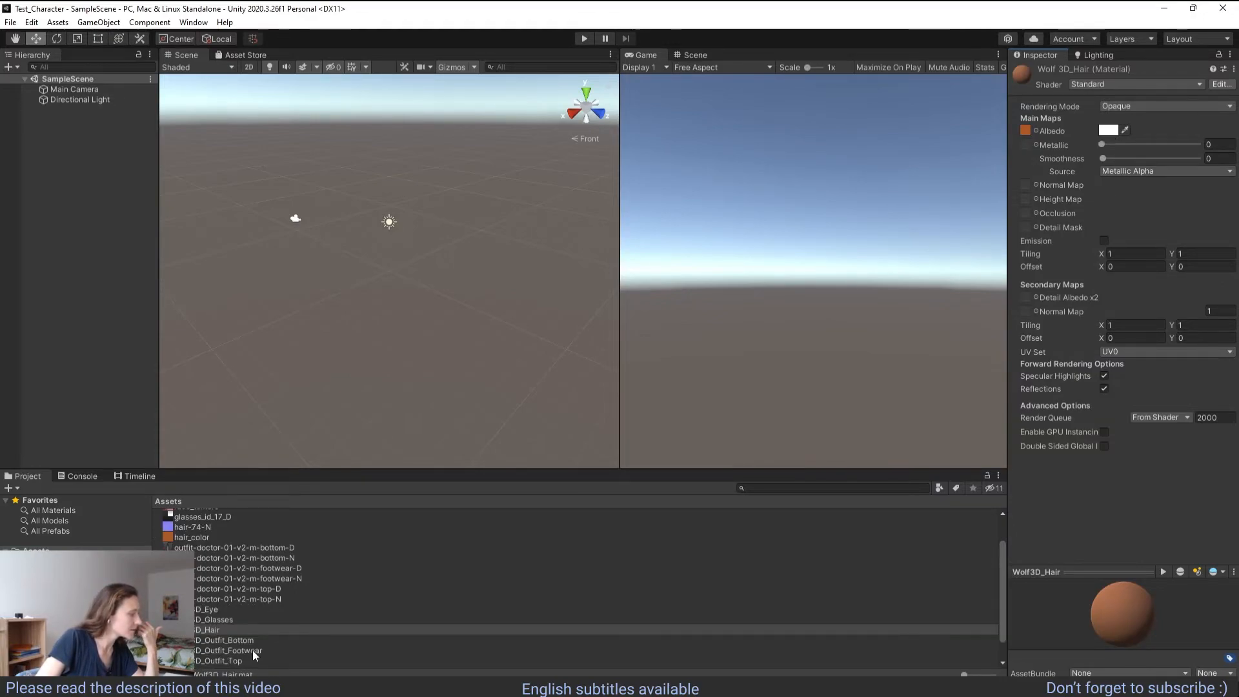
pyautogui.click(228, 639)
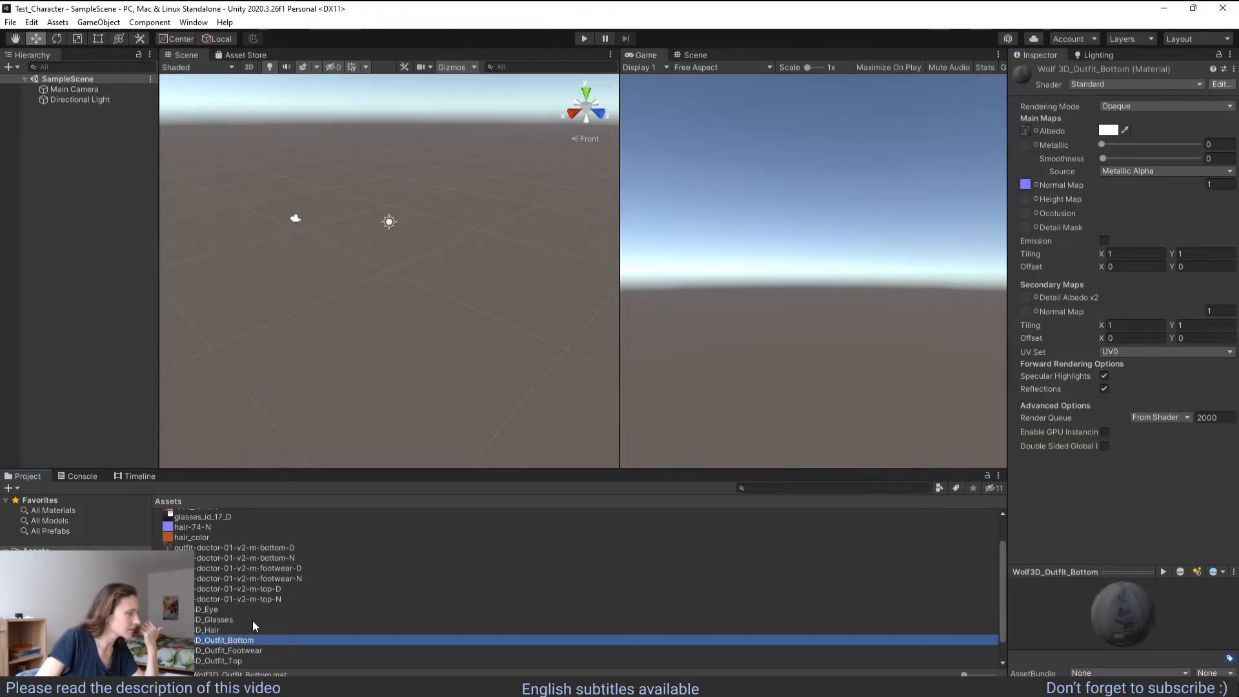
# - Give D_Outfit_Footwear its -D albedo and -N normal map, fixed as a normal map
pyautogui.click(236, 652)
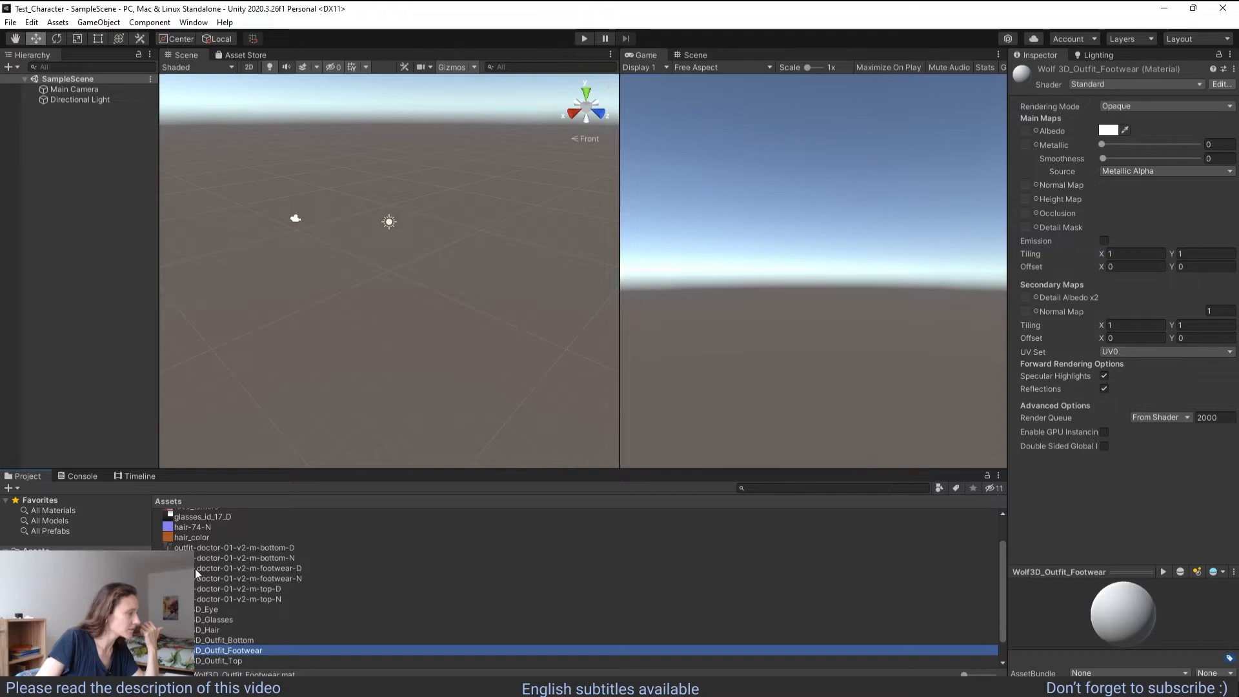
pyautogui.moveTo(197, 570); pyautogui.dragTo(1031, 131)
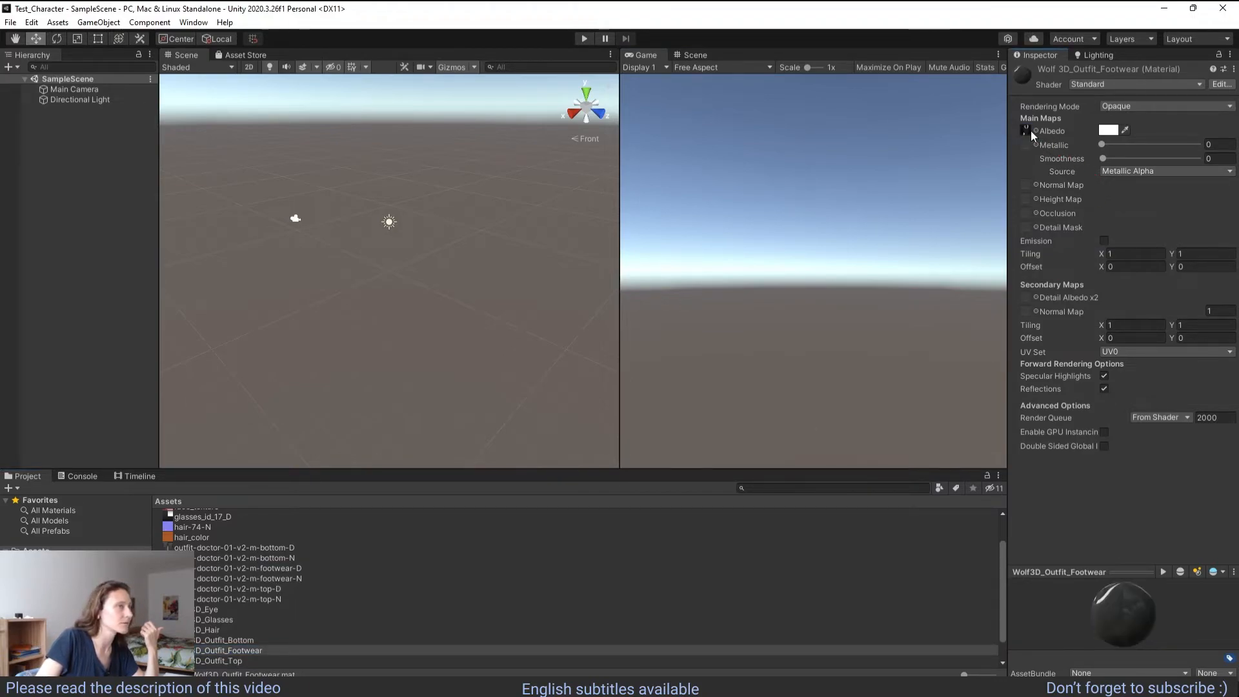
pyautogui.moveTo(222, 578); pyautogui.dragTo(1029, 187)
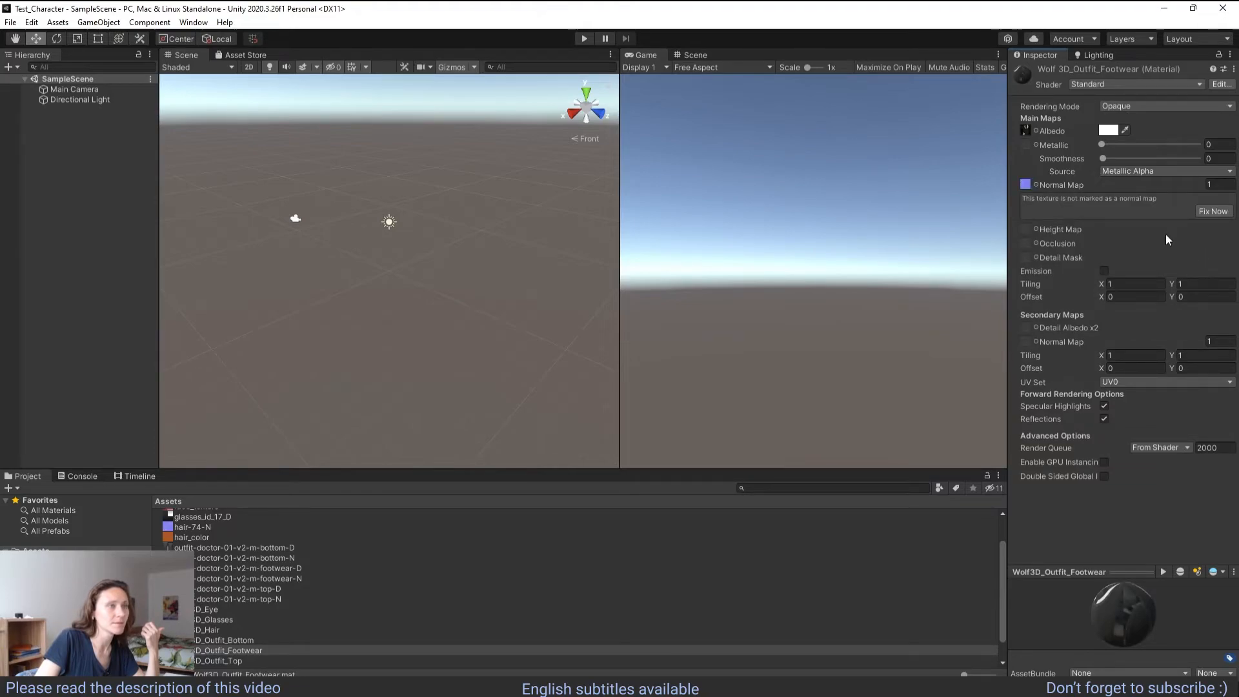
pyautogui.click(1216, 213)
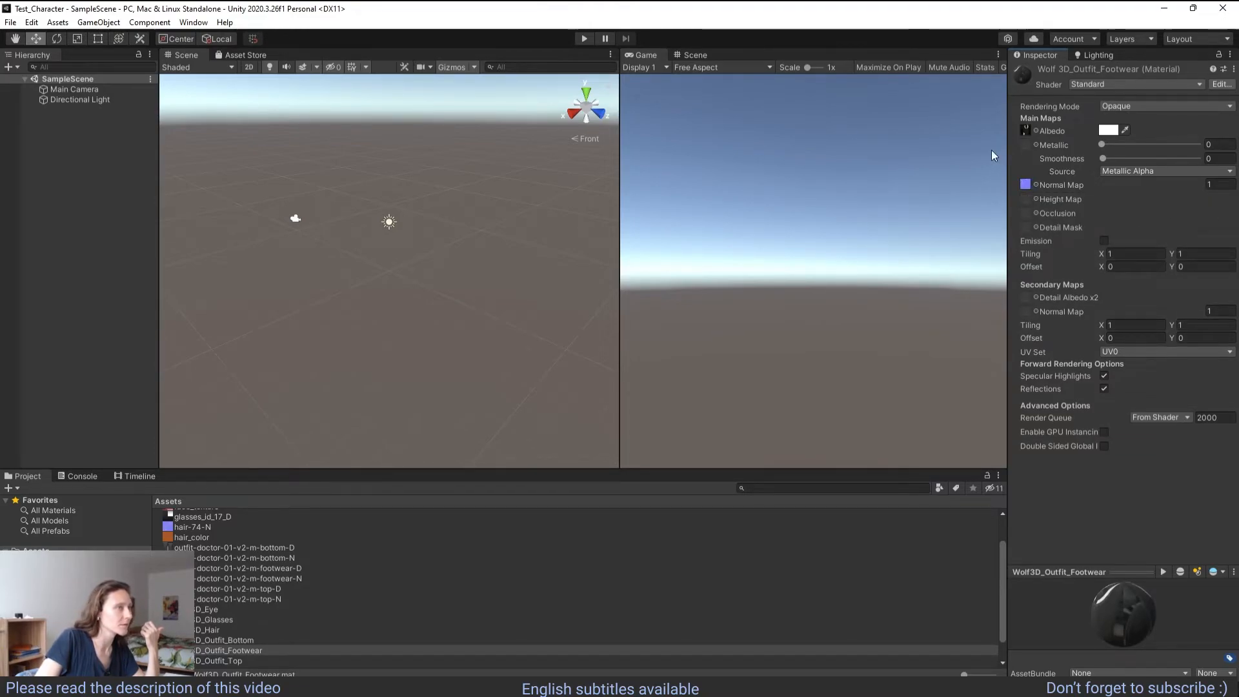
# - Give D_Outfit_Top its -D albedo and -N normal map, fixed as a normal map
pyautogui.click(232, 661)
pyautogui.moveTo(223, 582); pyautogui.dragTo(1028, 132)
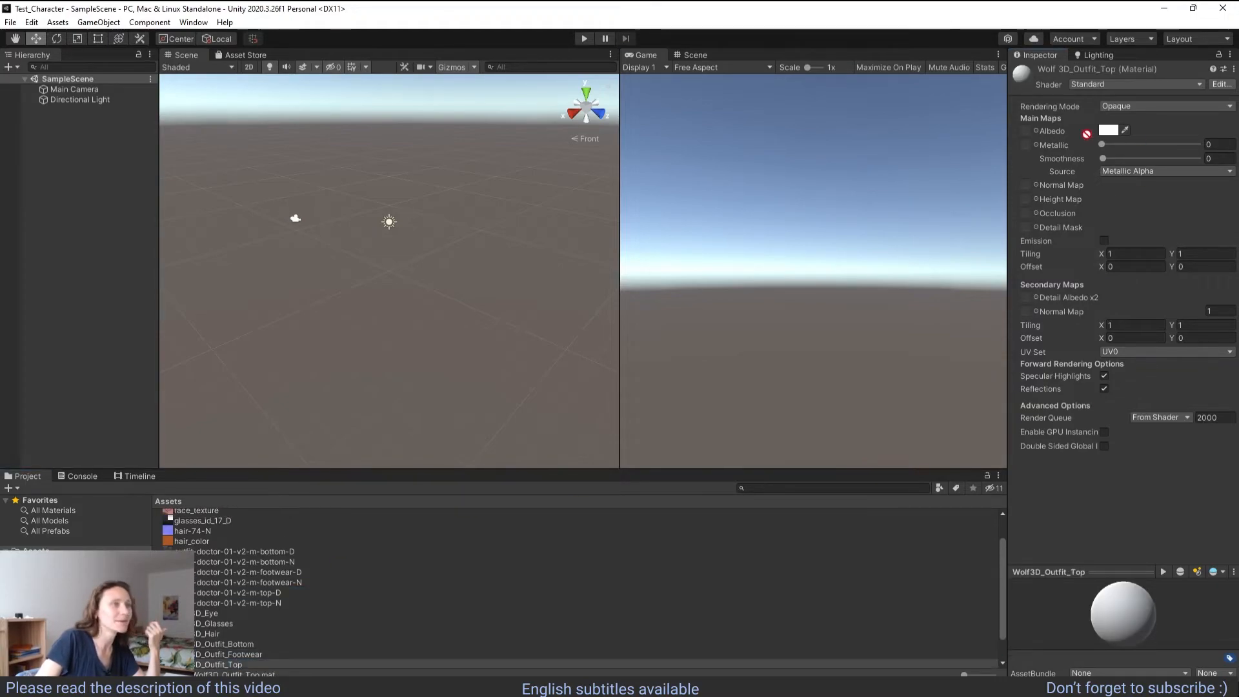
pyautogui.moveTo(208, 602); pyautogui.dragTo(1029, 185)
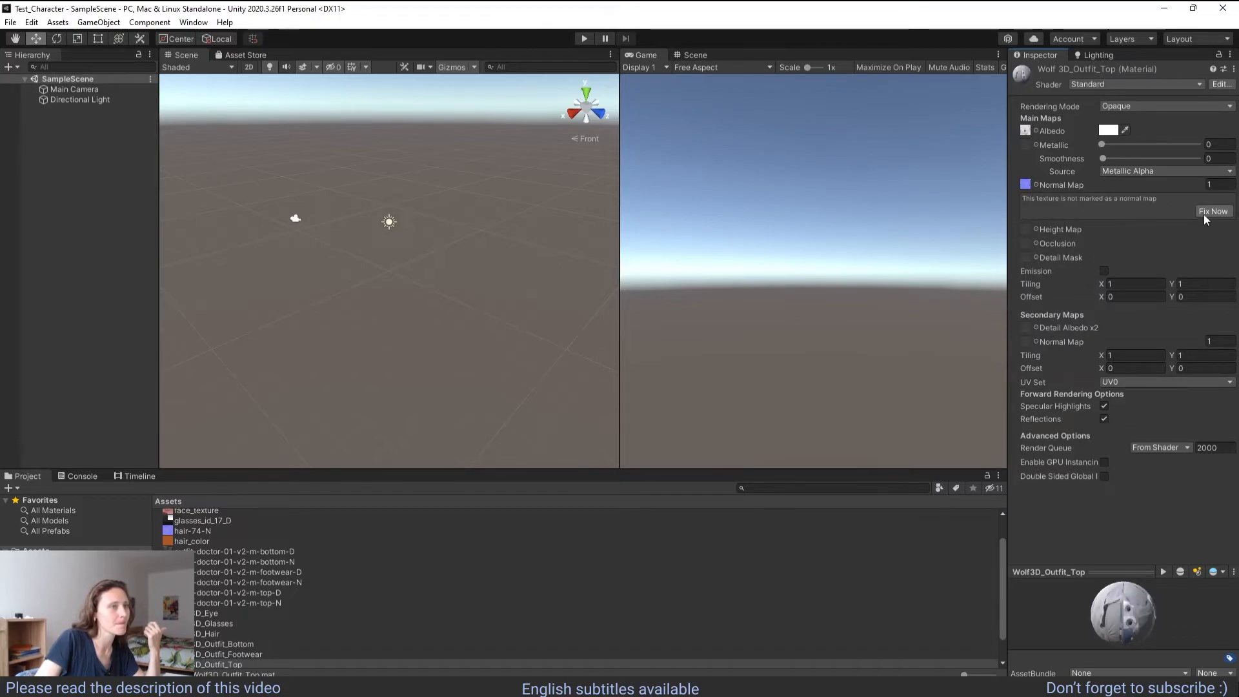
pyautogui.click(1204, 214)
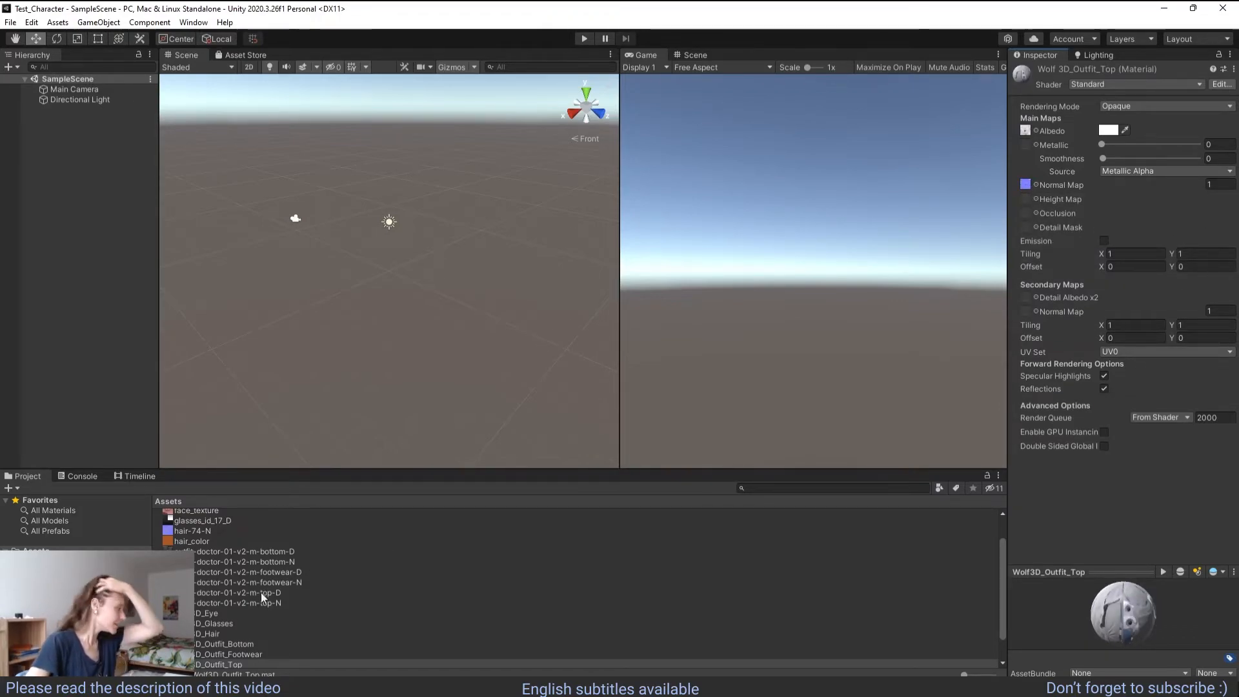
# - Assign the eye mask texture to the D_Eye material's Albedo
pyautogui.click(211, 613)
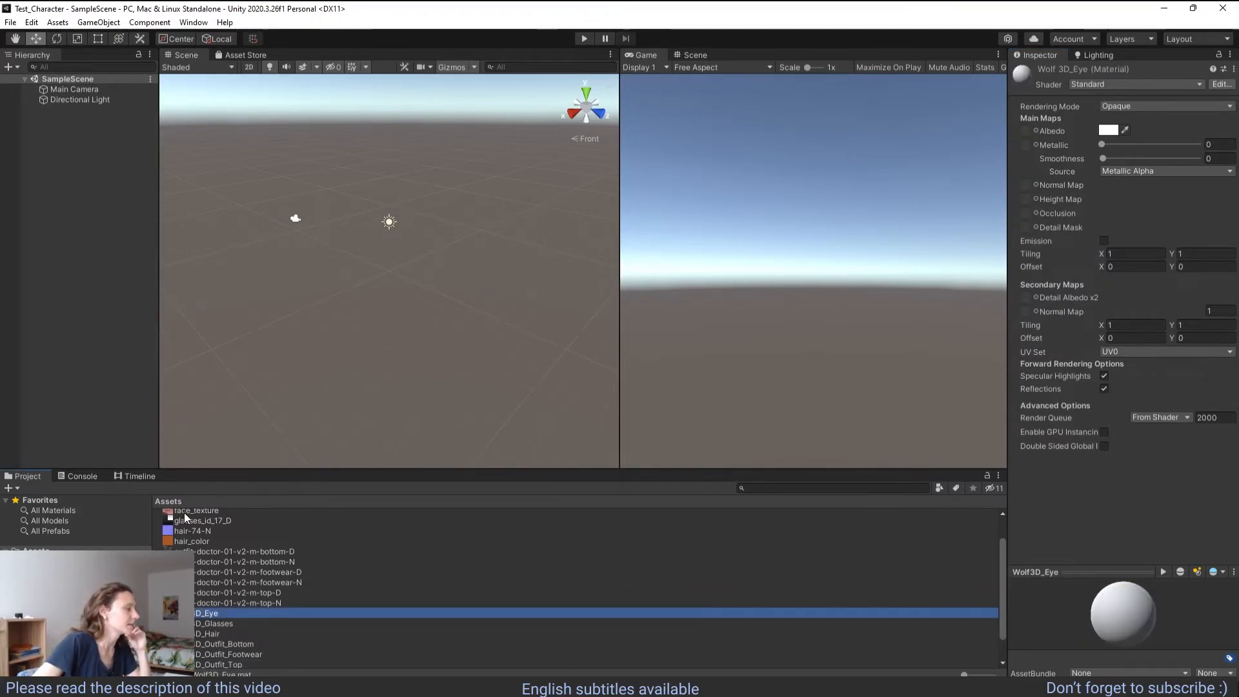
pyautogui.scroll(2, 186, 519)
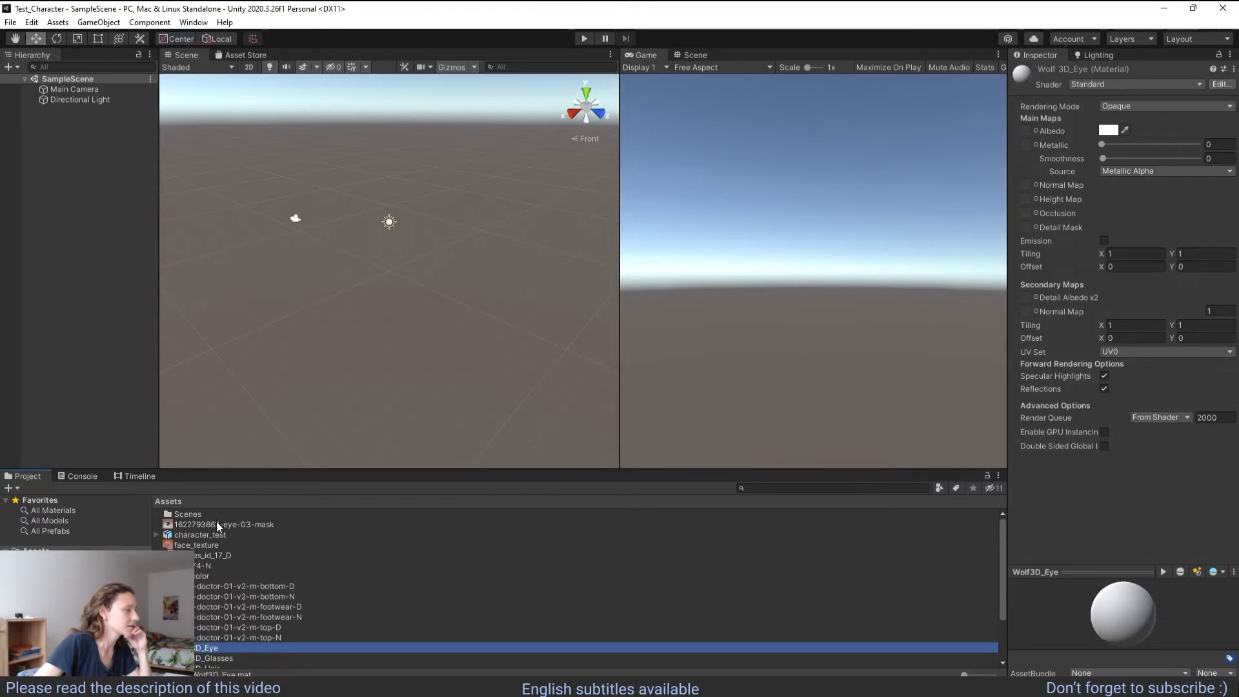
pyautogui.moveTo(216, 525); pyautogui.dragTo(1025, 131)
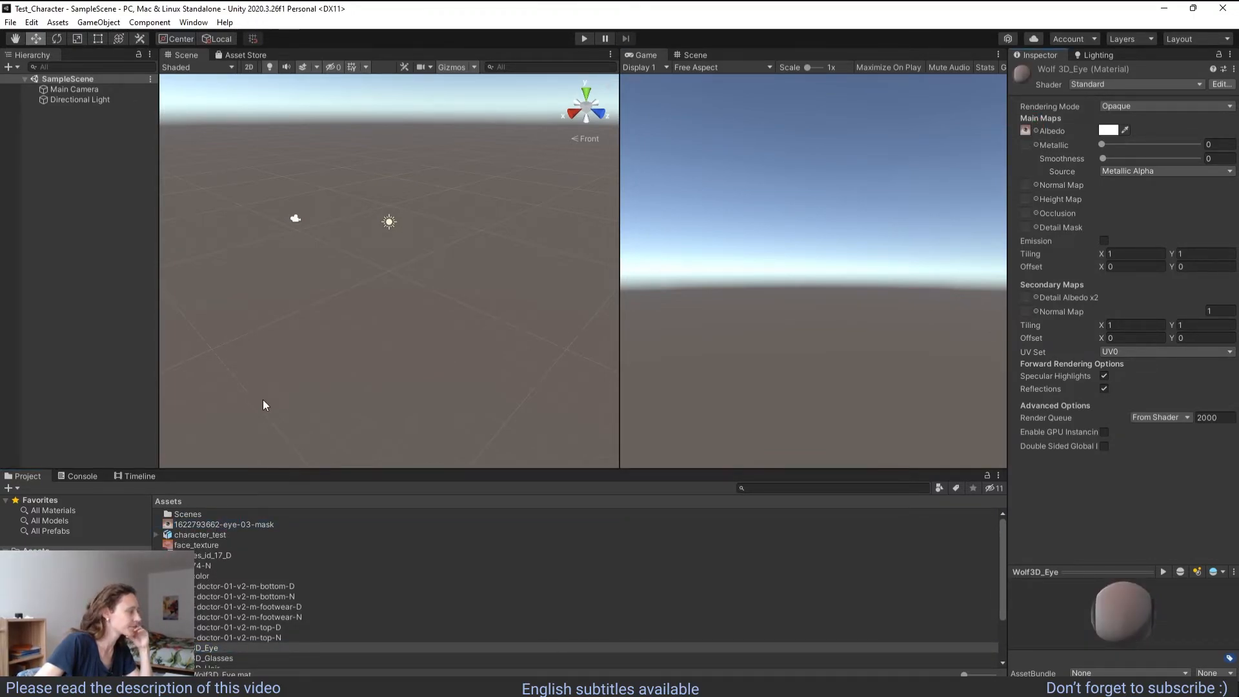
pyautogui.scroll(-3, 252, 616)
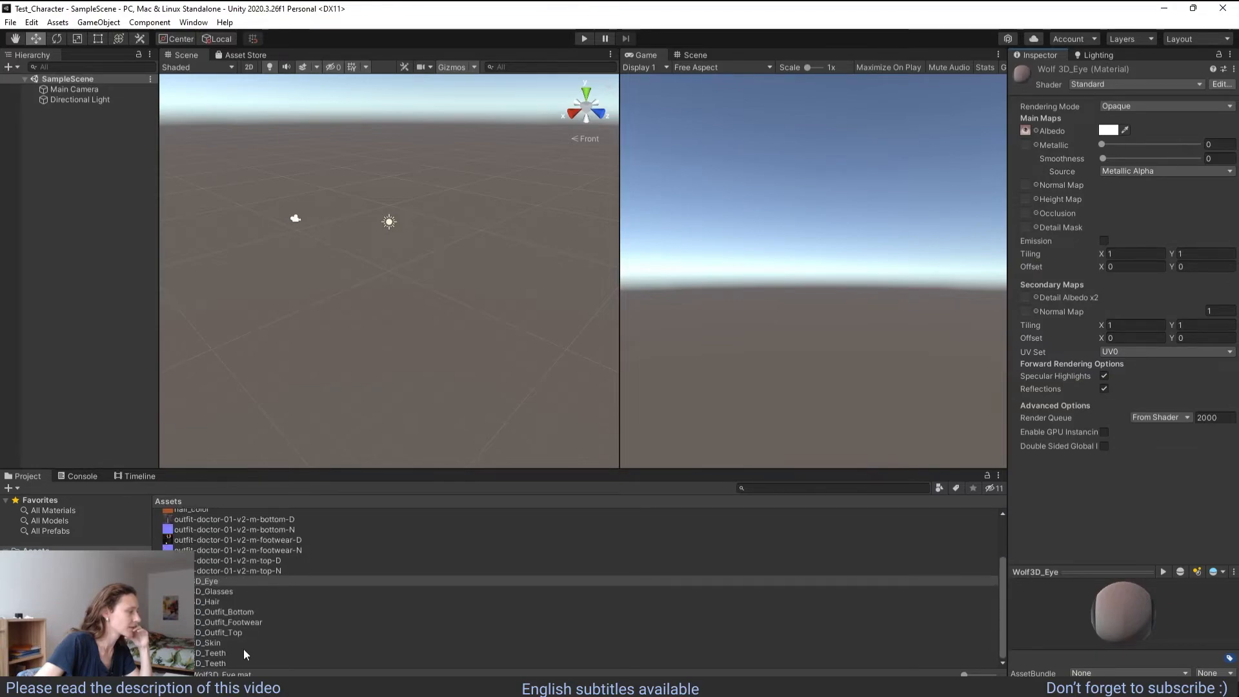
pyautogui.click(209, 641)
pyautogui.scroll(3, 228, 632)
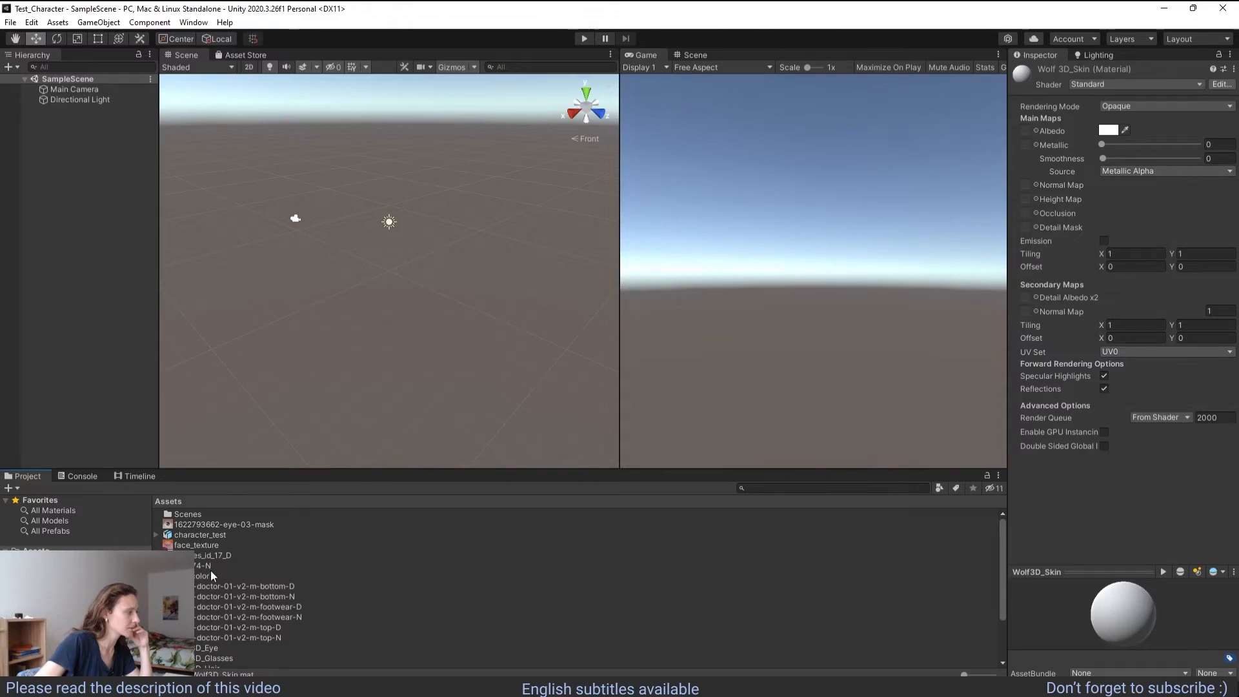
pyautogui.scroll(-2, 211, 572)
pyautogui.scroll(-2, 211, 571)
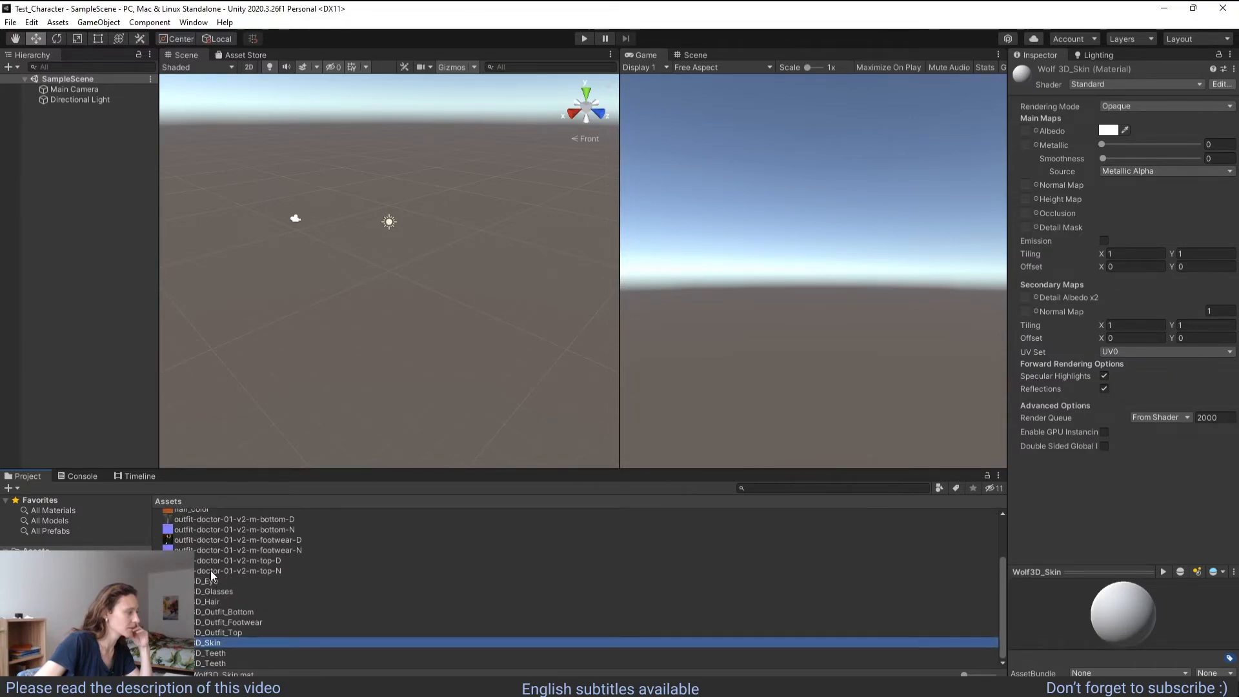
# - Give the D_Teeth material its texture and review the skin material and face_texture image
pyautogui.click(221, 665)
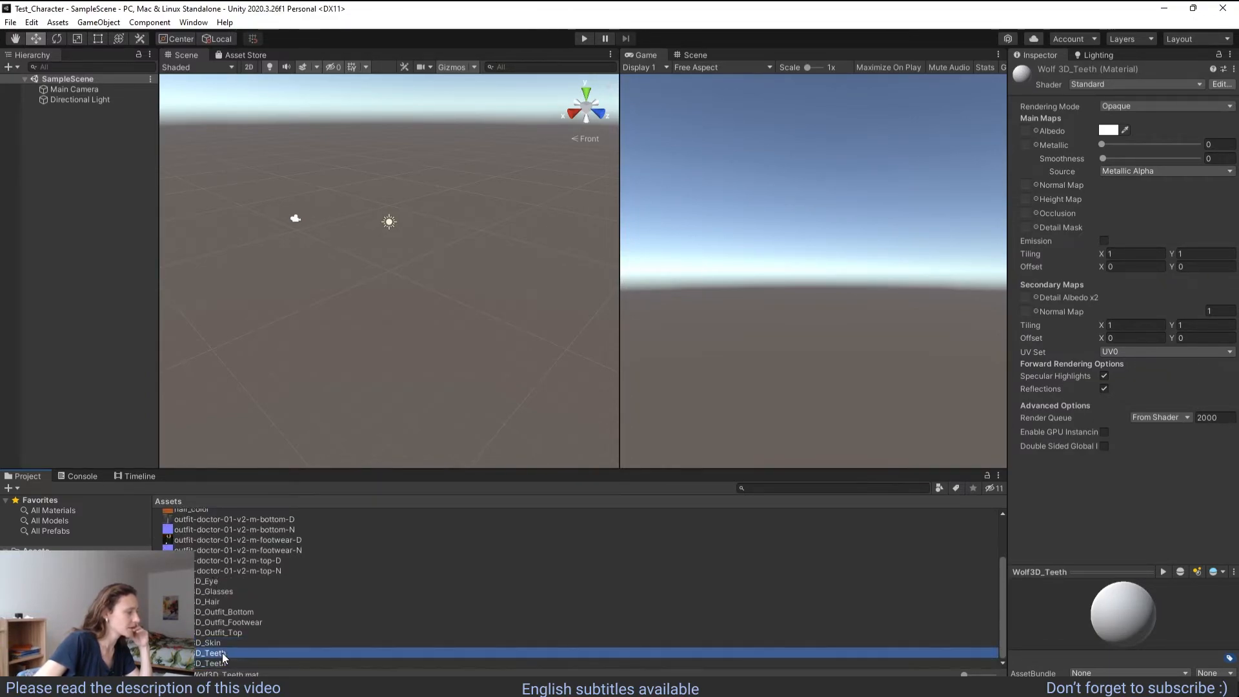
pyautogui.moveTo(224, 658); pyautogui.dragTo(1052, 94)
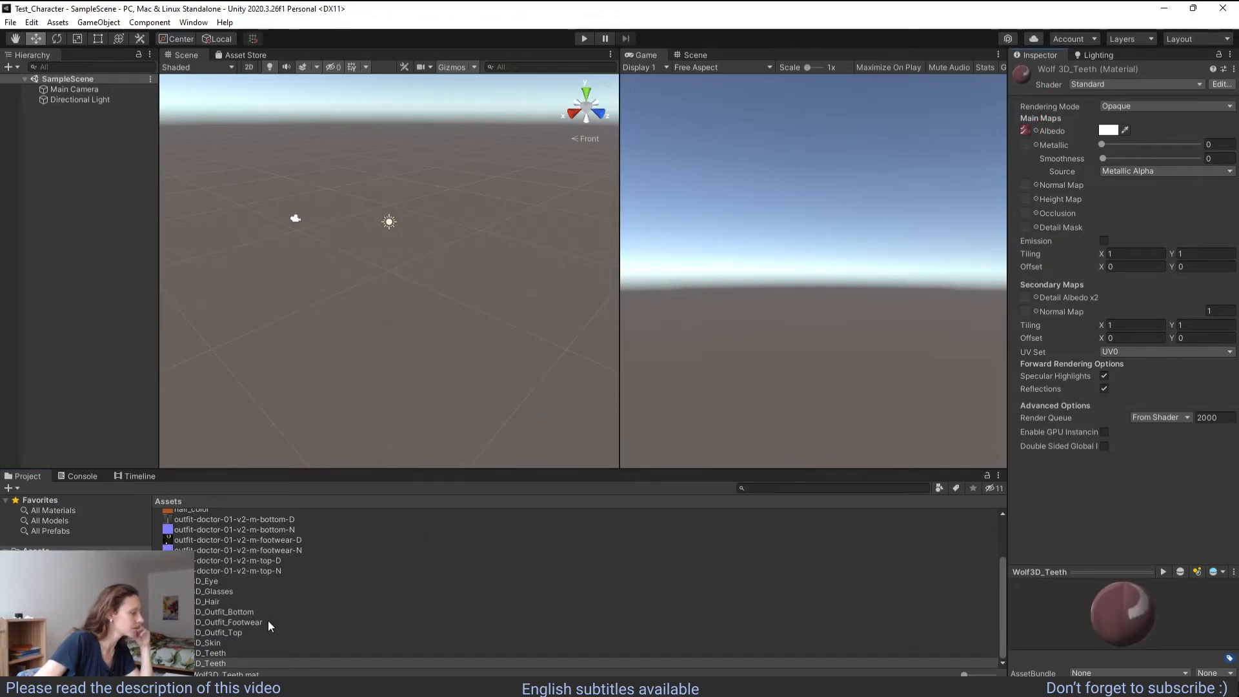
pyautogui.click(216, 642)
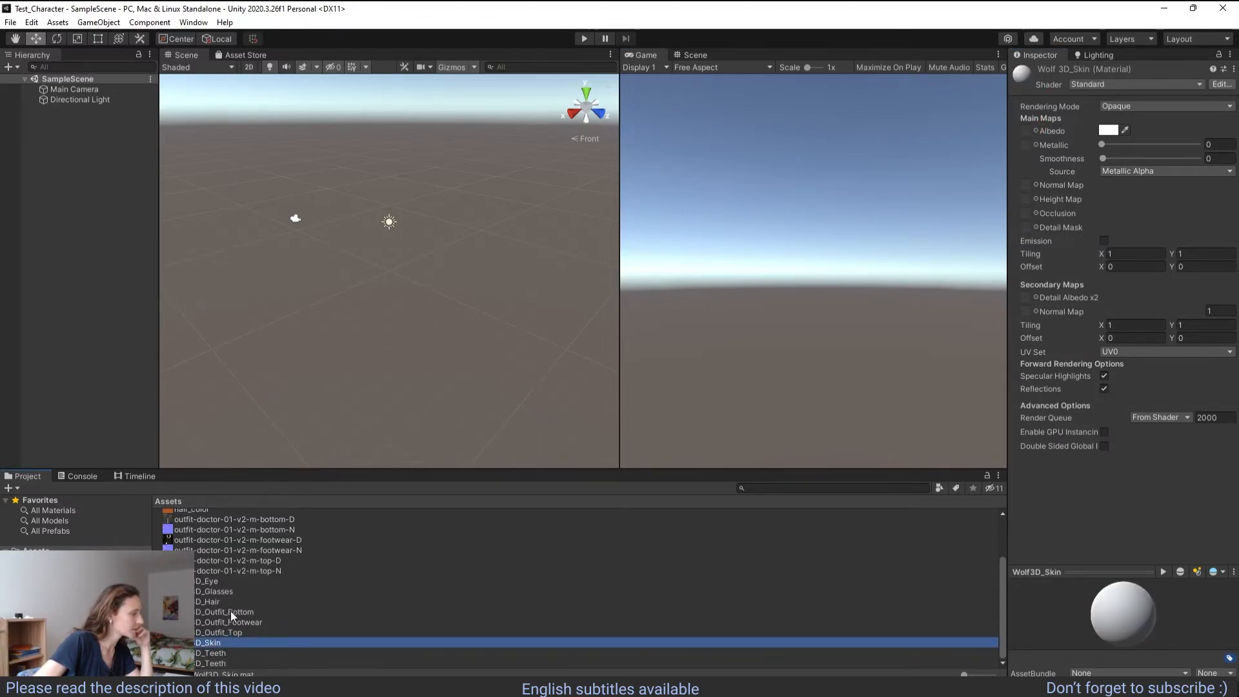
pyautogui.scroll(2, 233, 602)
pyautogui.click(208, 543)
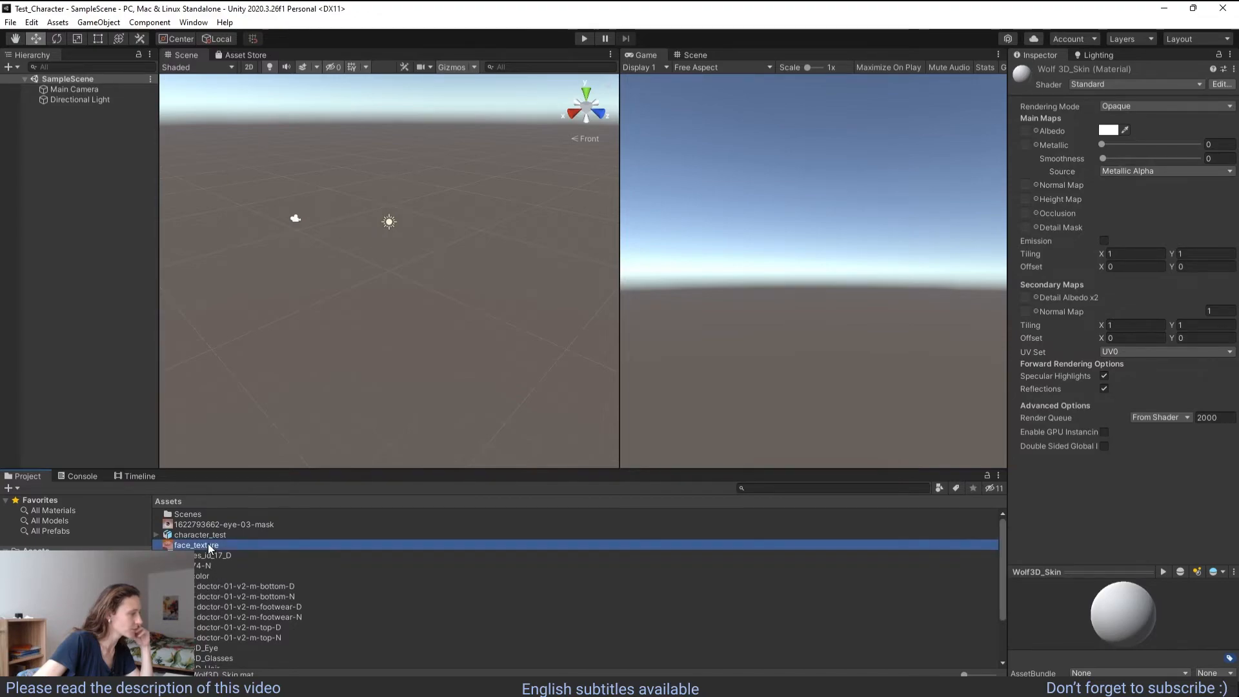
pyautogui.scroll(-2, 251, 576)
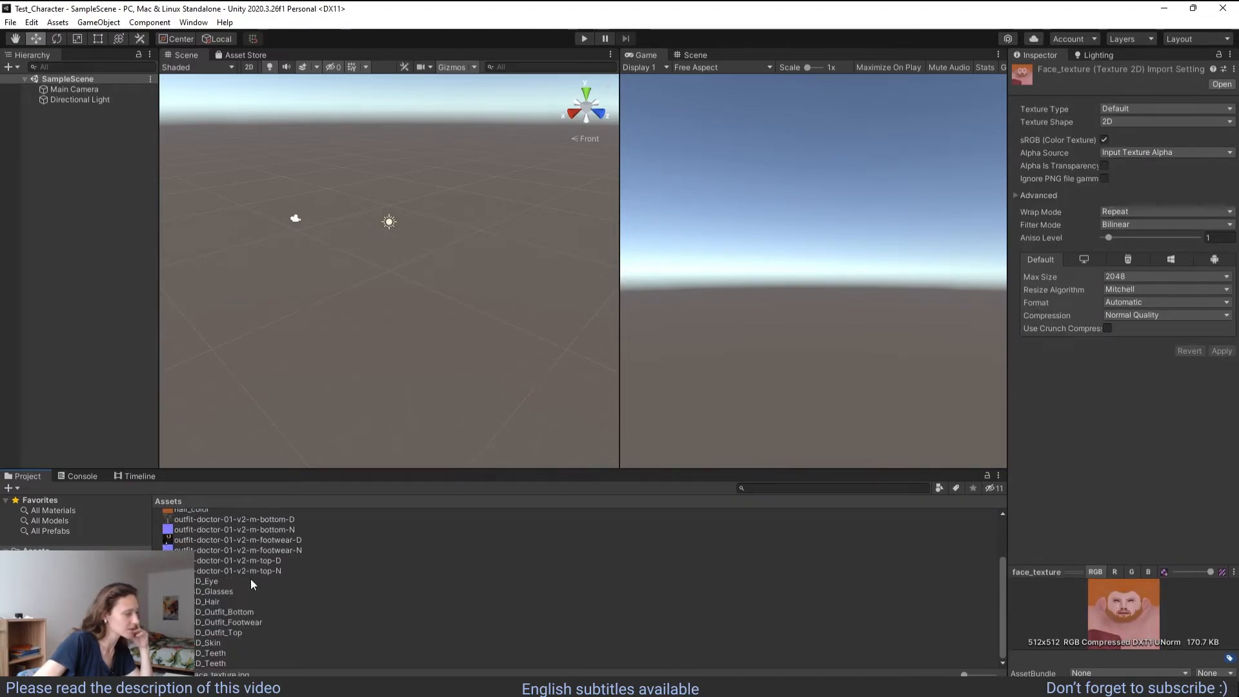
pyautogui.click(218, 640)
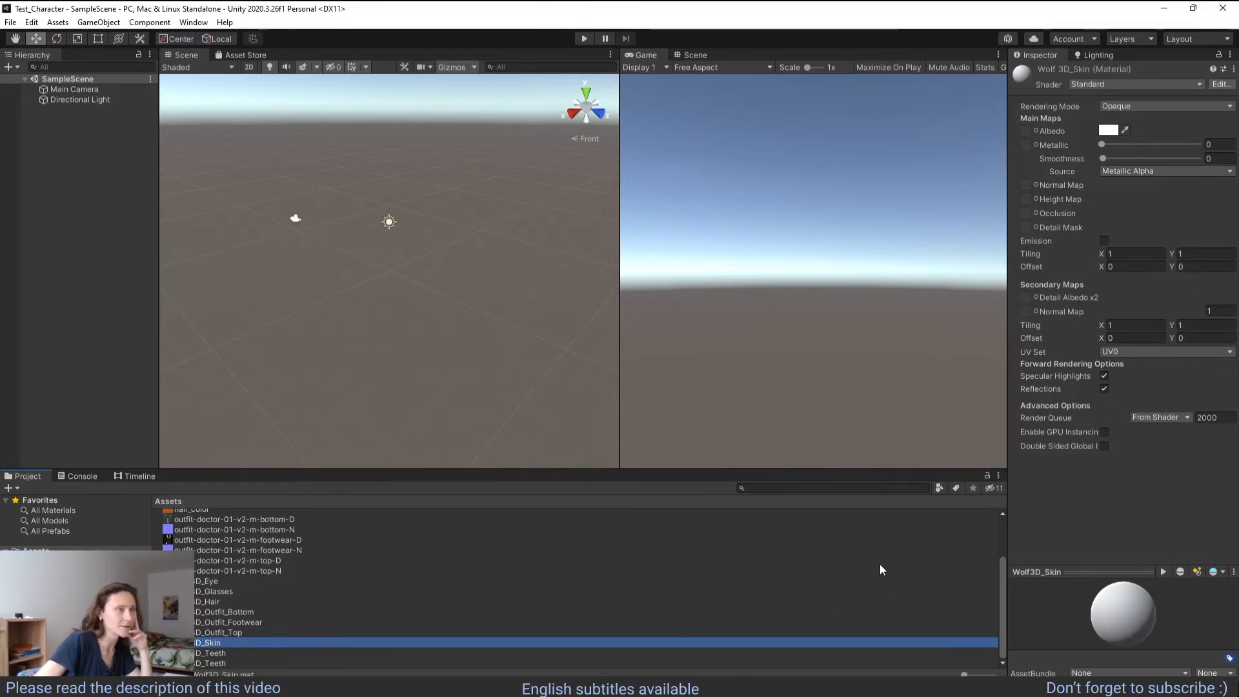
pyautogui.scroll(2, 352, 586)
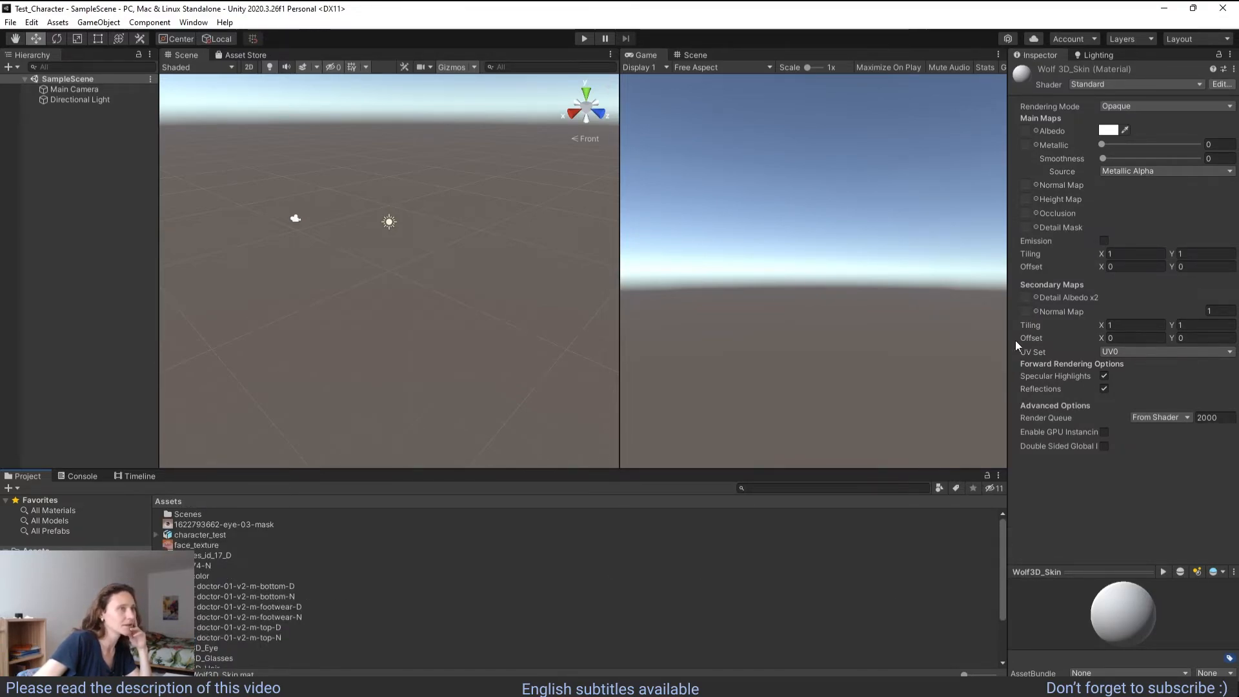
pyautogui.scroll(-2, 225, 547)
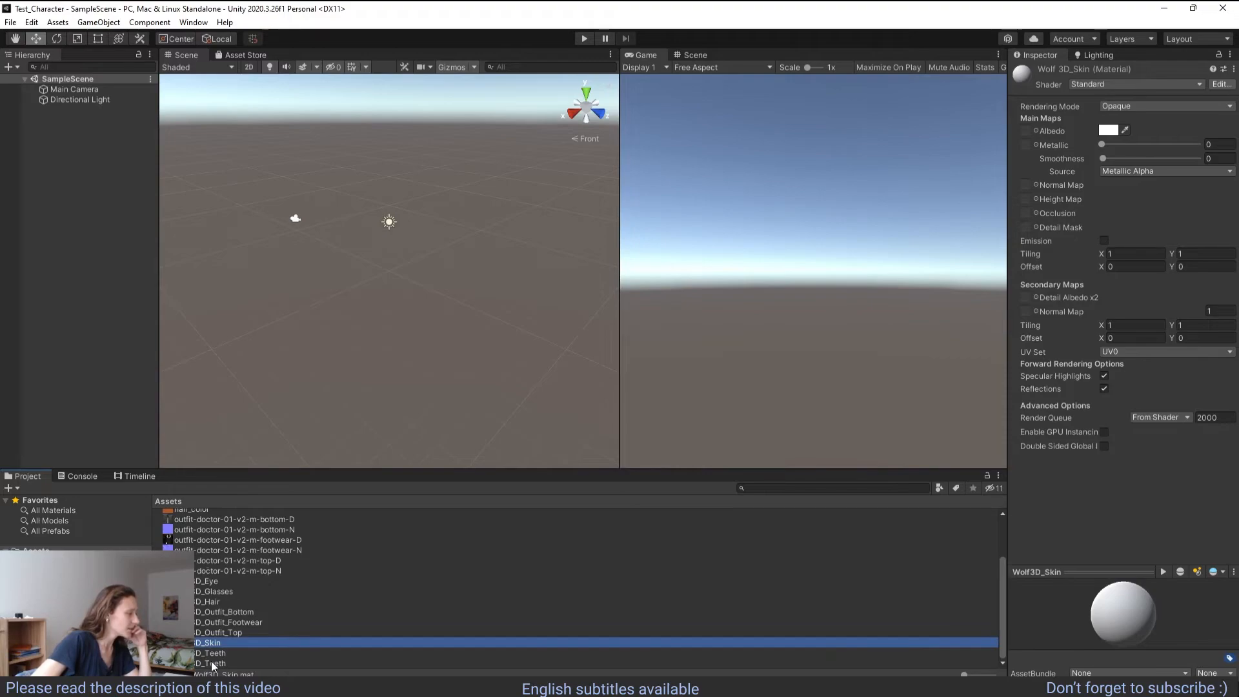
pyautogui.scroll(2, 210, 588)
pyautogui.moveTo(201, 534); pyautogui.dragTo(91, 348)
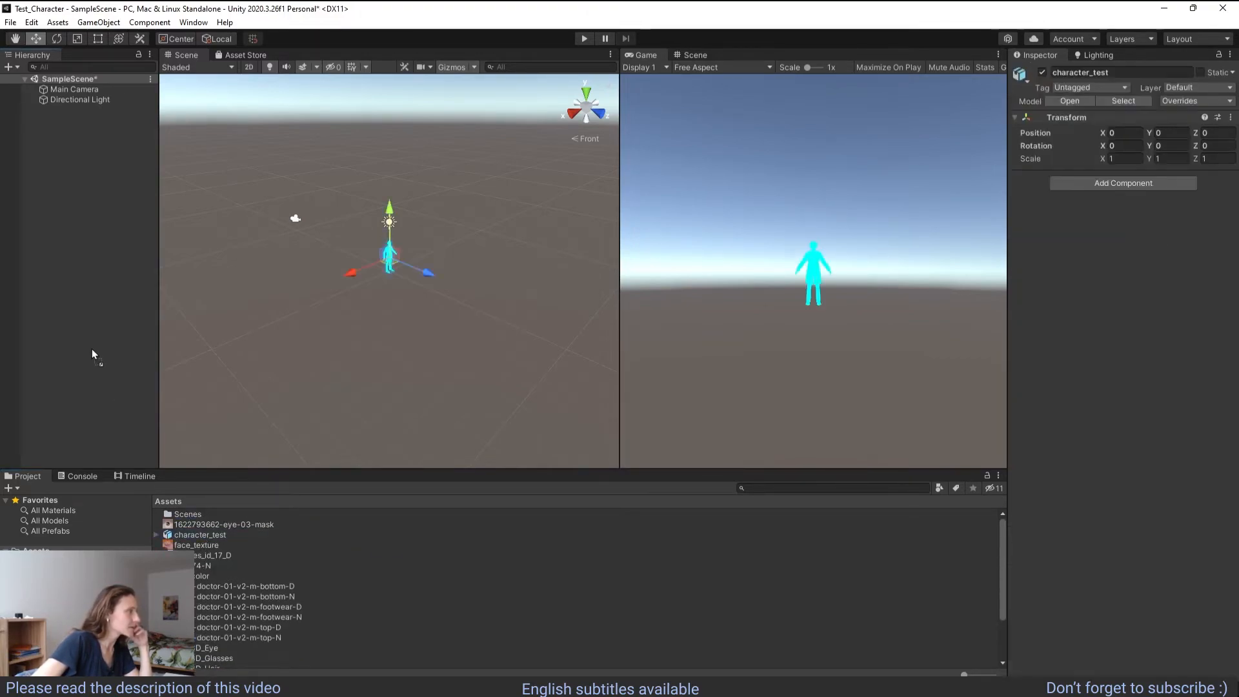
# - Clear the selection and show the D_Skin material in the Inspector
pyautogui.click(379, 259)
pyautogui.scroll(3, 379, 258)
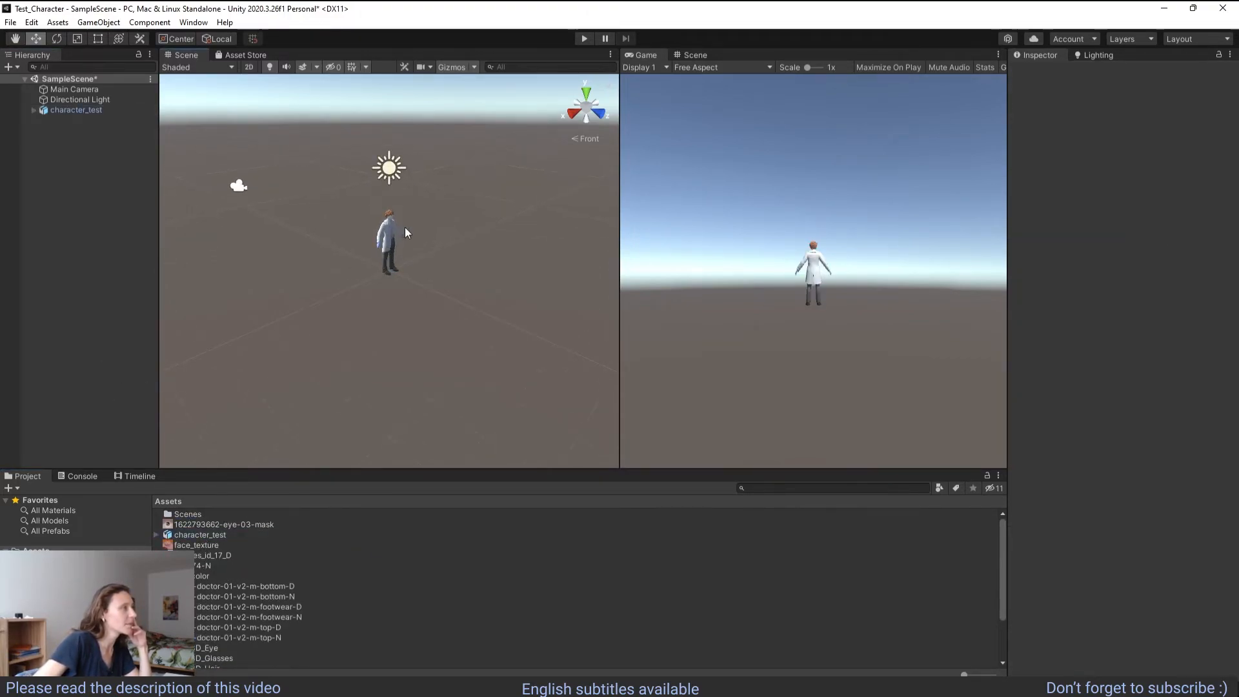
pyautogui.scroll(3, 406, 228)
pyautogui.scroll(2, 414, 231)
pyautogui.scroll(-1, 465, 207)
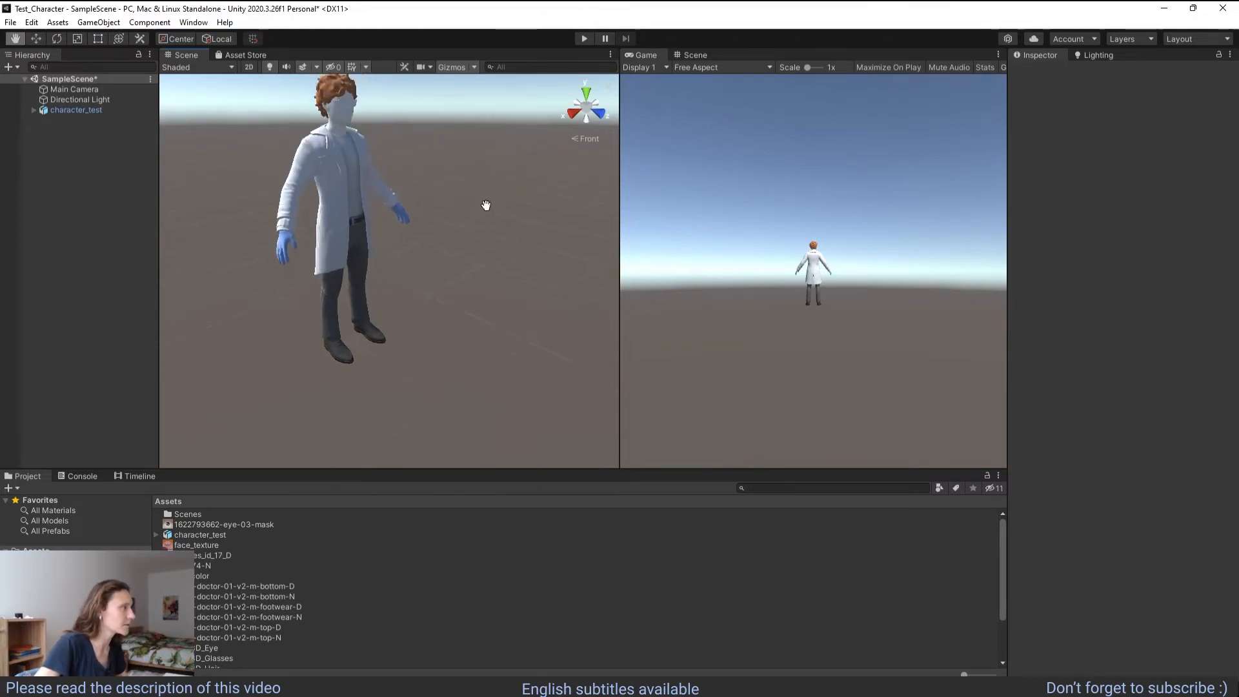
pyautogui.scroll(-3, 295, 585)
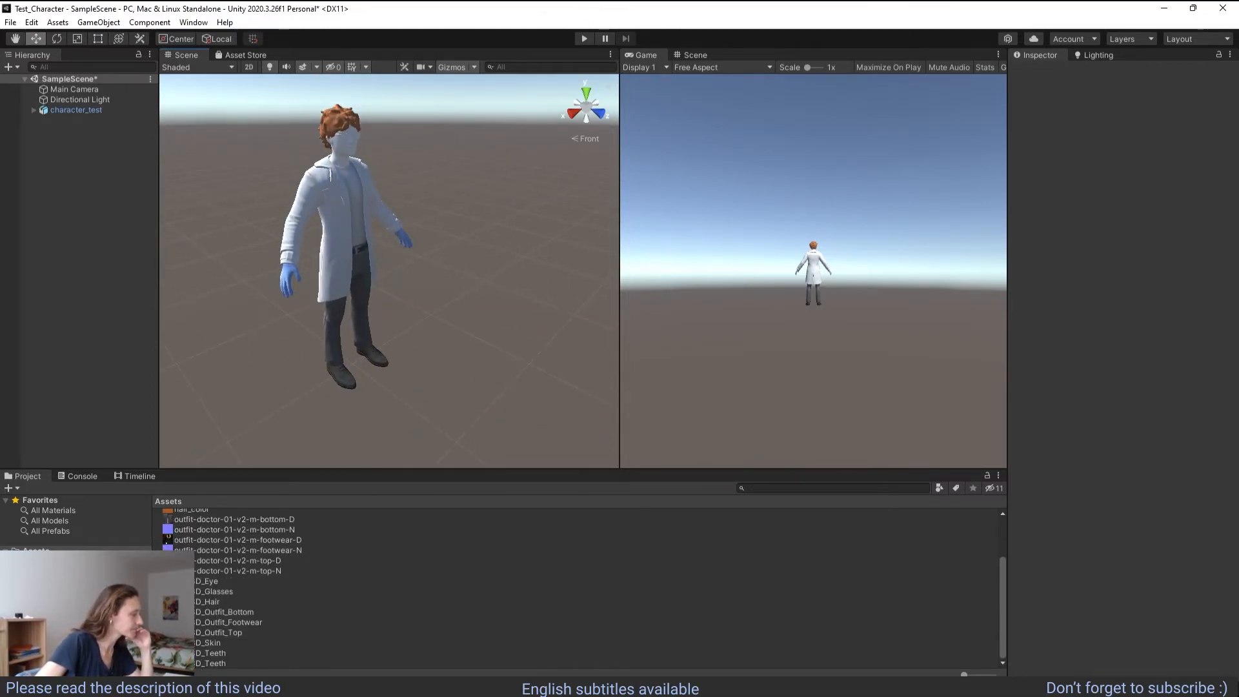
pyautogui.click(197, 643)
pyautogui.scroll(3, 203, 628)
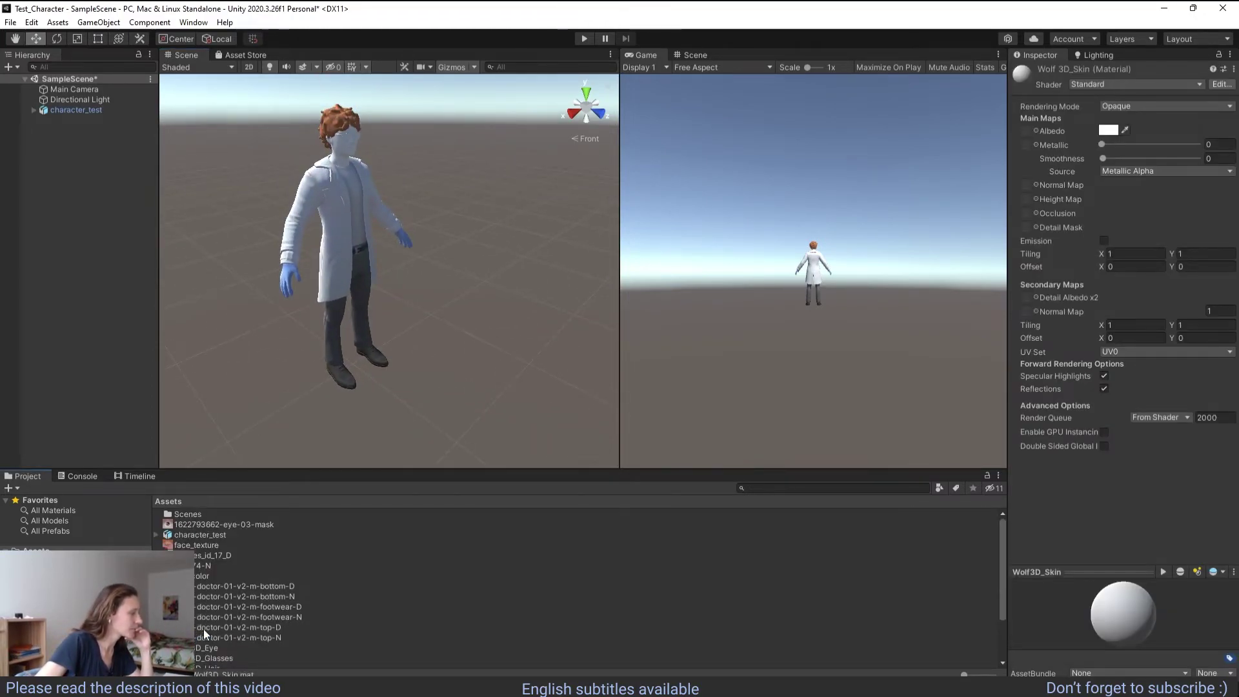
# - Use face_texture as Wolf3D_Skin's Albedo and view the character from the Front
pyautogui.click(195, 545)
pyautogui.moveTo(195, 547); pyautogui.dragTo(1025, 131)
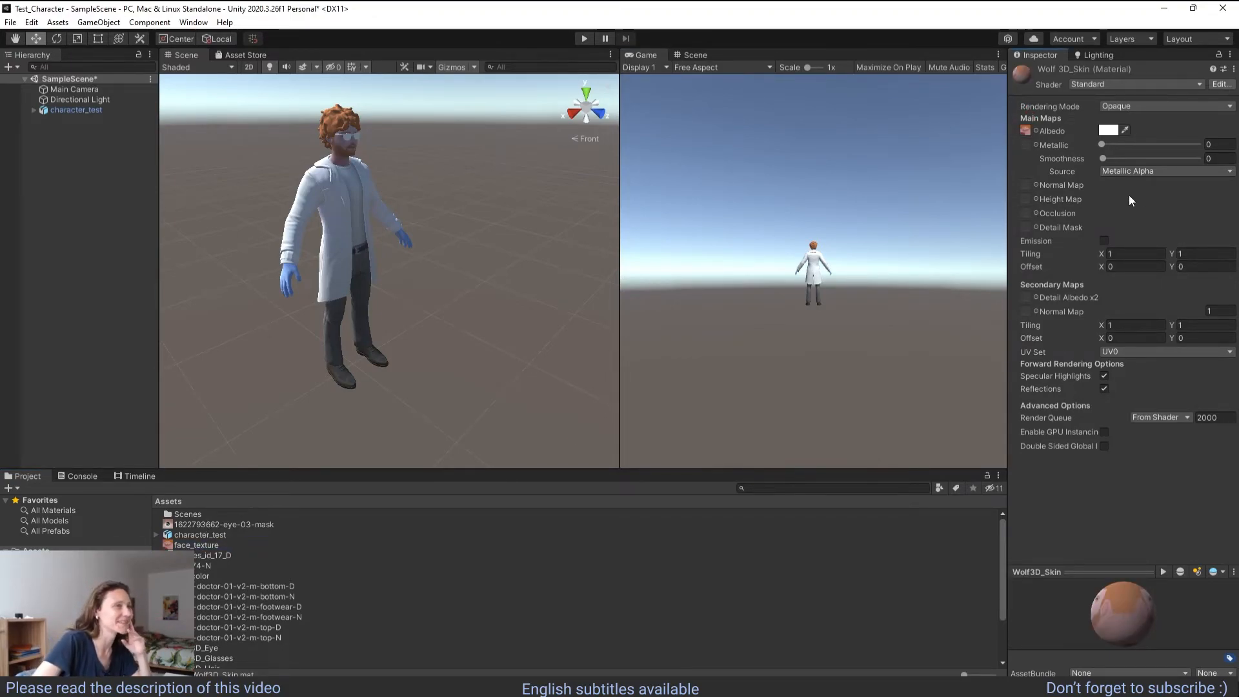
pyautogui.moveTo(436, 243)
pyautogui.mouseDown(button='middle')
pyautogui.moveTo(483, 255)
pyautogui.moveTo(482, 288)
pyautogui.mouseUp(button='middle')
pyautogui.click(520, 276)
pyautogui.moveTo(521, 276)
pyautogui.mouseDown(button='right')
pyautogui.moveTo(504, 279)
pyautogui.moveTo(506, 296)
pyautogui.moveTo(536, 304)
pyautogui.moveTo(519, 328)
pyautogui.mouseUp(button='right')
pyautogui.click(598, 113)
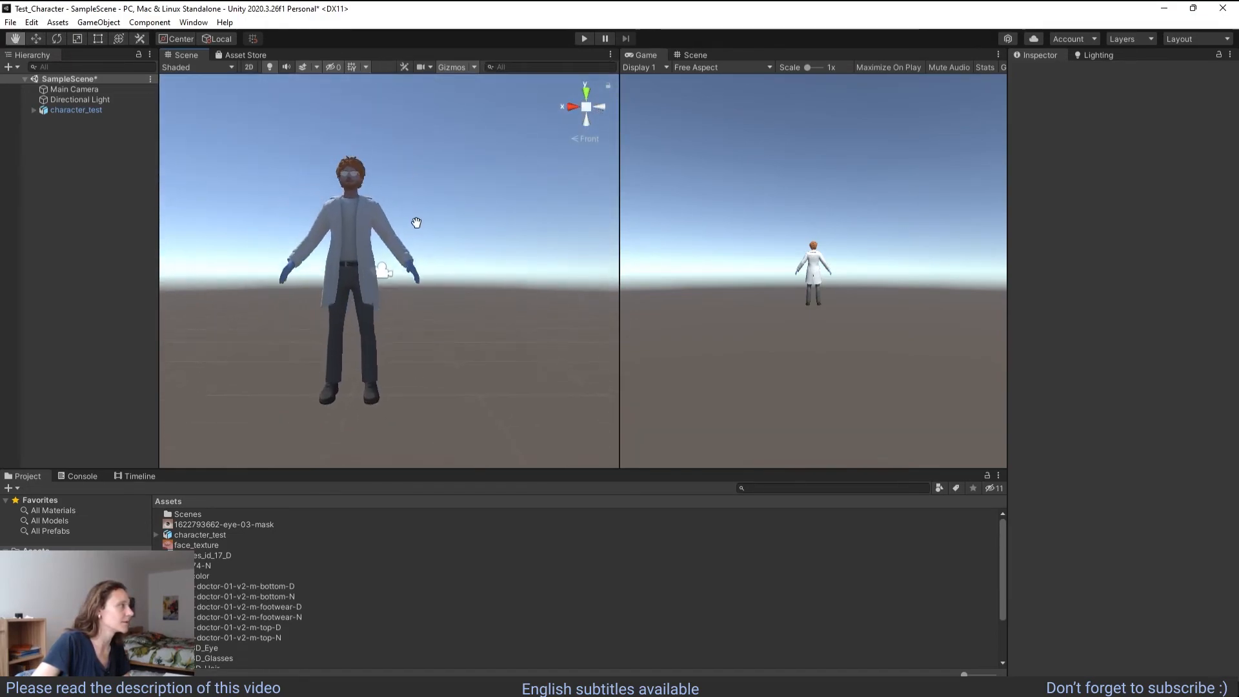
pyautogui.scroll(2, 415, 262)
pyautogui.scroll(2, 407, 291)
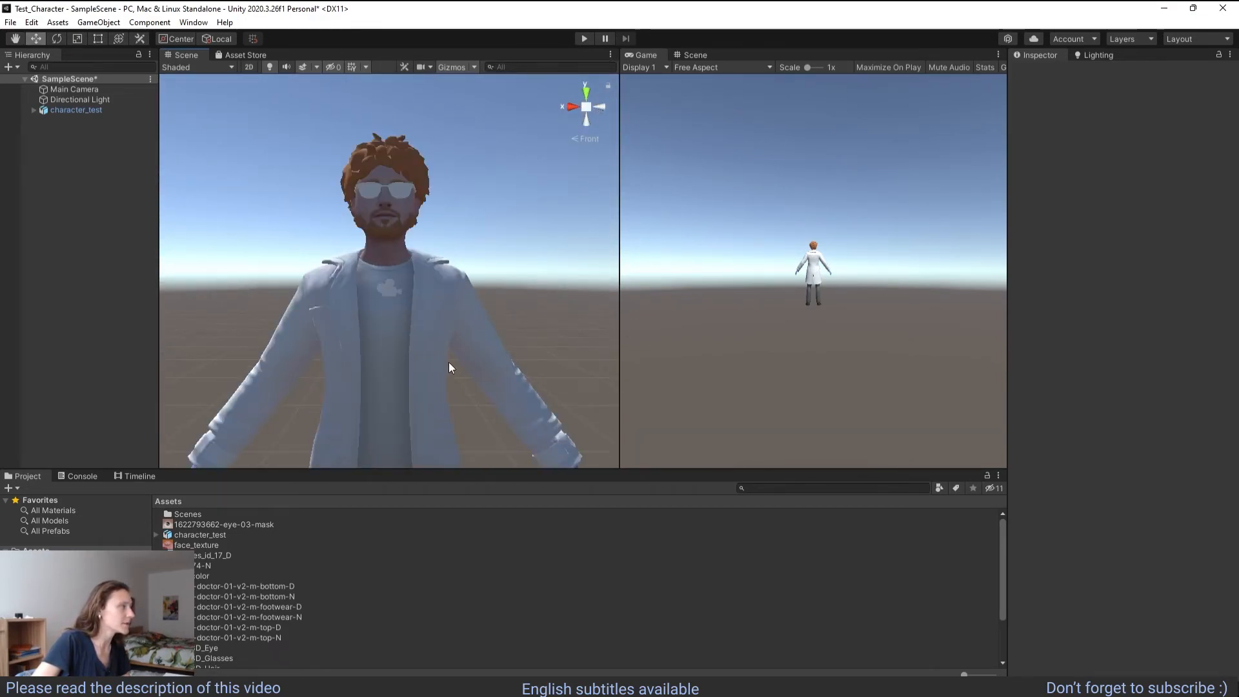
pyautogui.scroll(-1, 418, 272)
pyautogui.scroll(-2, 242, 577)
pyautogui.scroll(-1, 249, 579)
# - Identify the Wolf3D_Glasses objects in the Hierarchy and their material properties
pyautogui.click(220, 590)
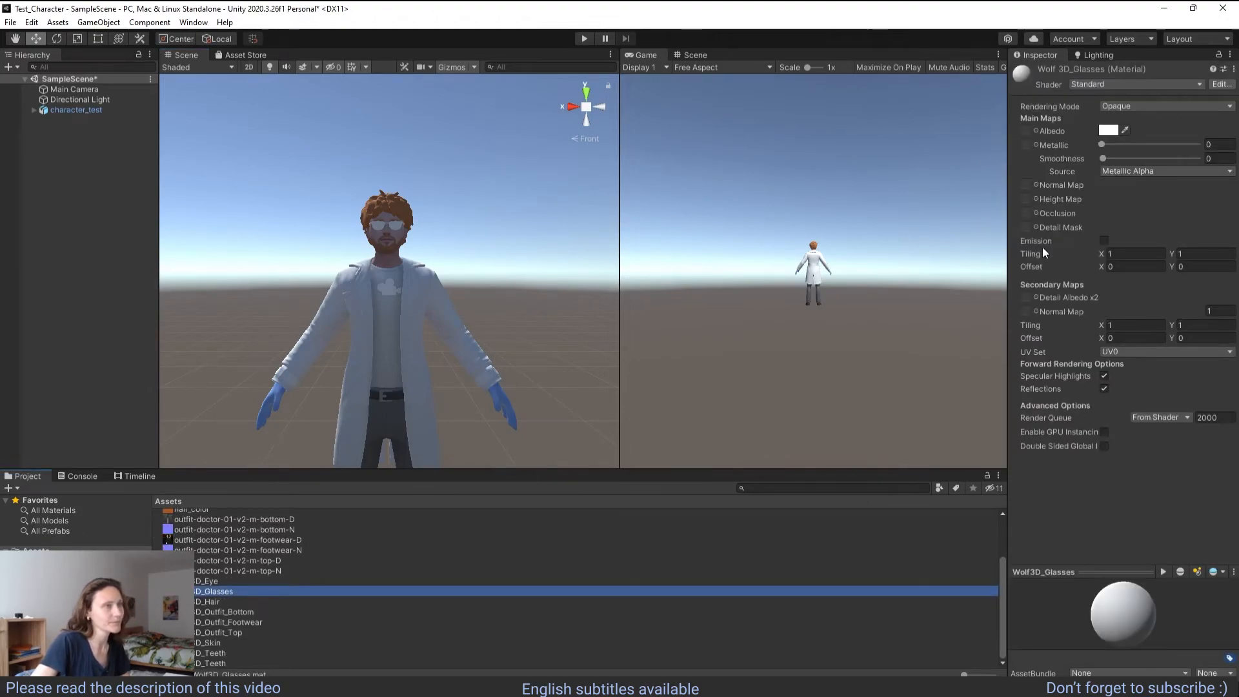
pyautogui.scroll(3, 301, 560)
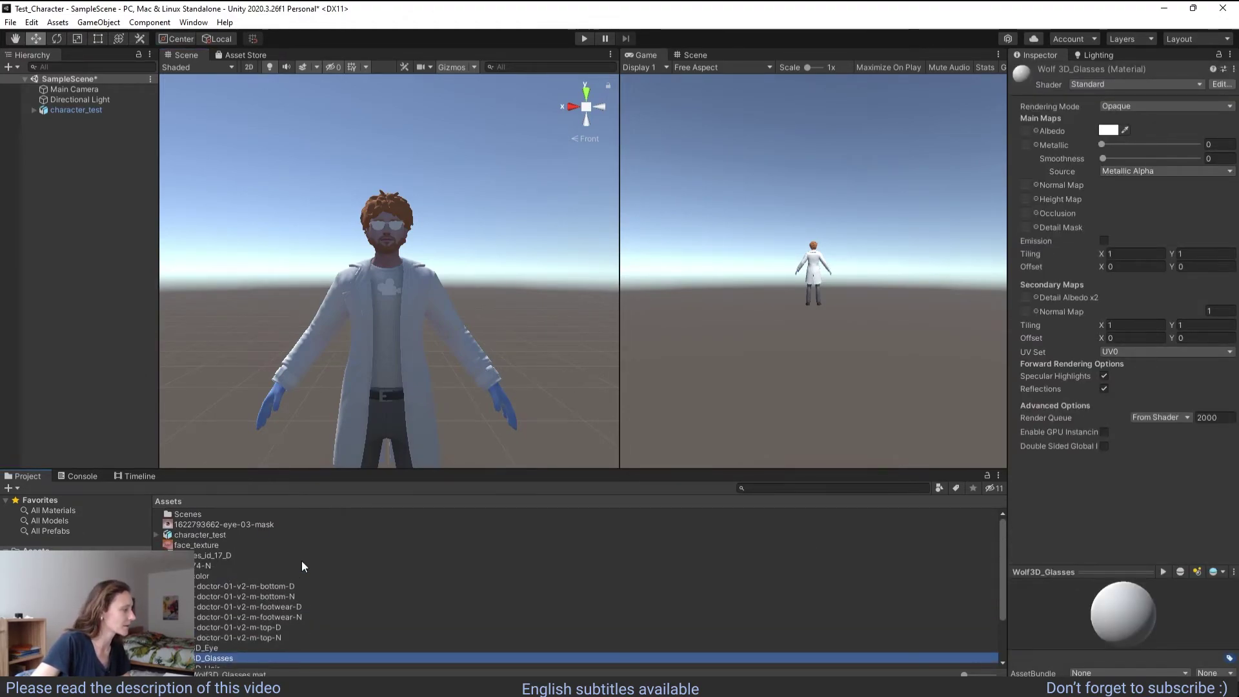
pyautogui.click(35, 109)
pyautogui.click(100, 161)
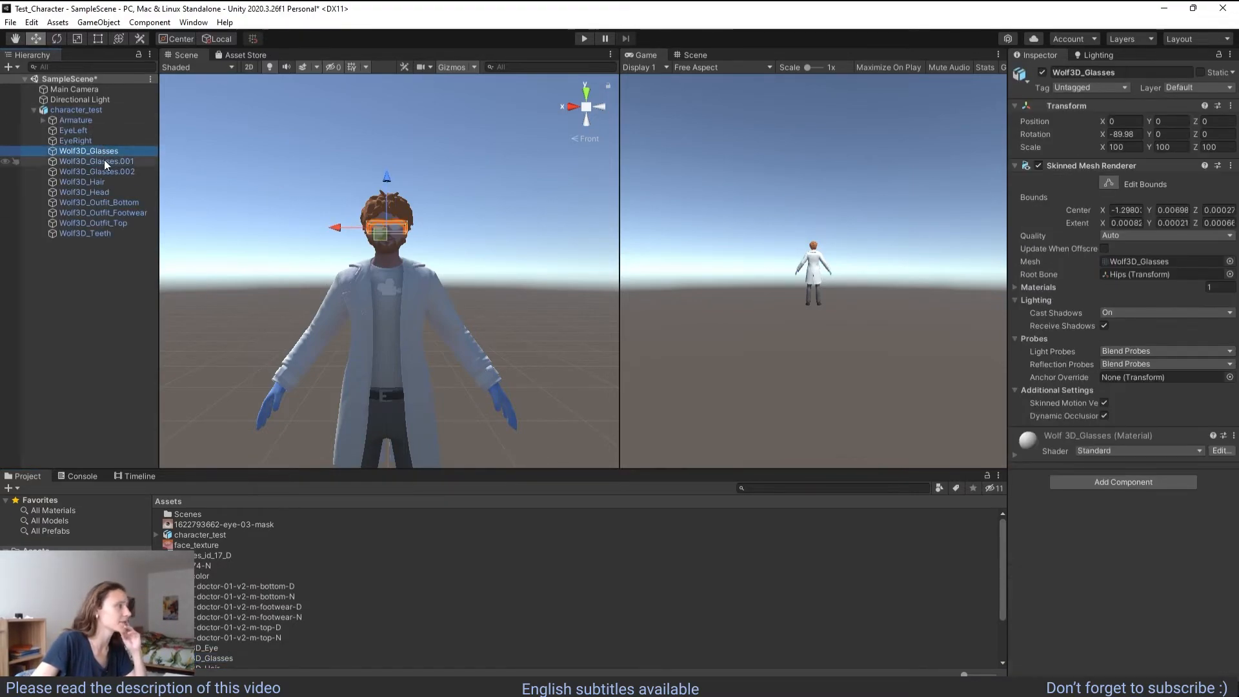
pyautogui.click(106, 171)
pyautogui.click(97, 151)
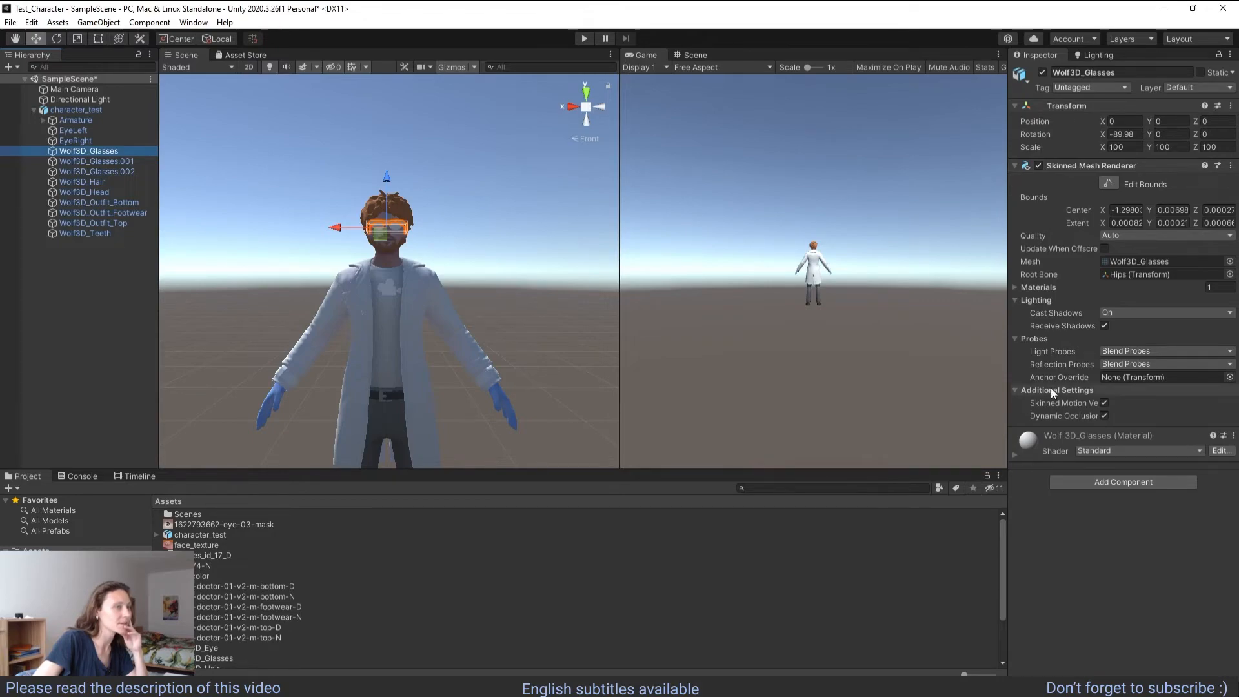
pyautogui.click(1018, 452)
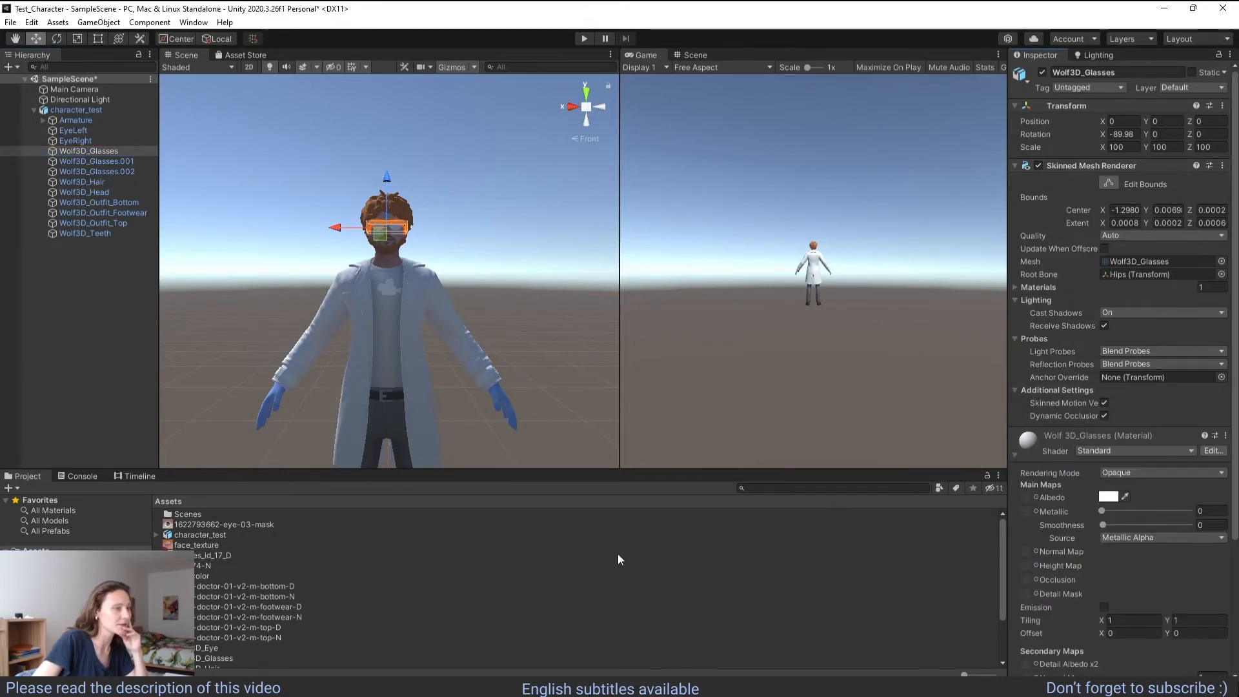
pyautogui.scroll(-3, 205, 608)
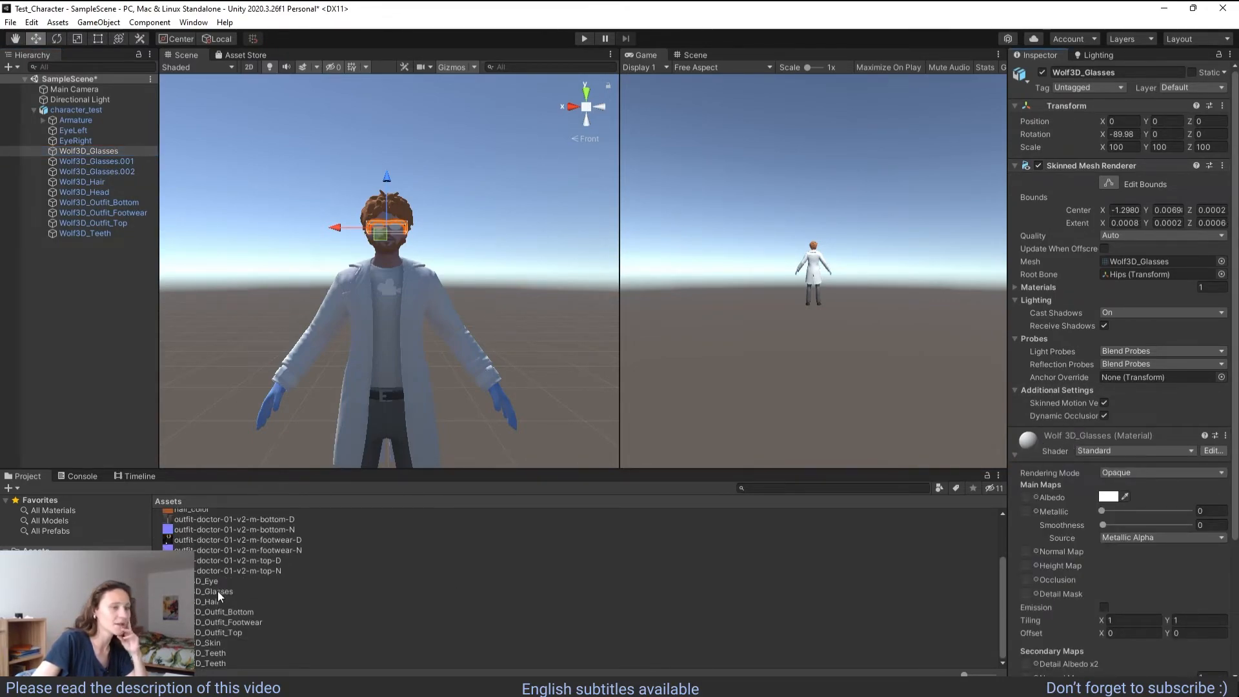
# - Set the D_Glasses Albedo to a near-black colour (332A2A)
pyautogui.click(218, 592)
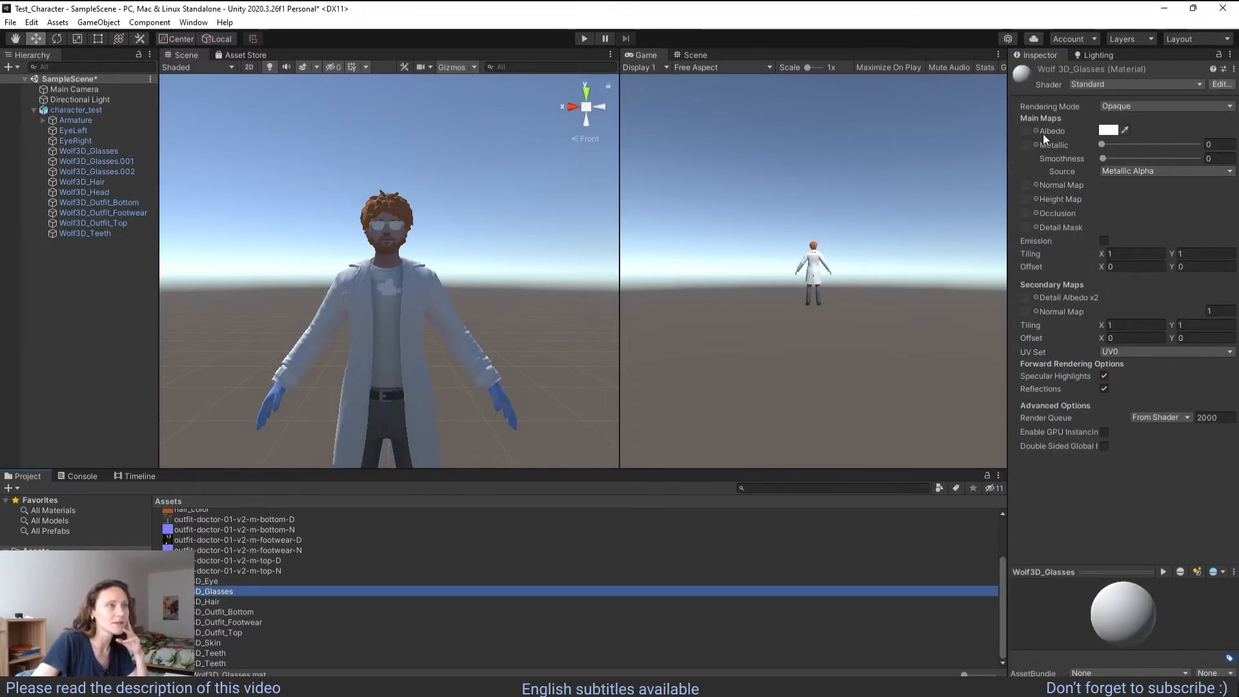
pyautogui.click(1109, 130)
pyautogui.moveTo(1129, 191)
pyautogui.mouseDown()
pyautogui.moveTo(1138, 255)
pyautogui.moveTo(1149, 230)
pyautogui.moveTo(1125, 258)
pyautogui.mouseUp()
pyautogui.click(106, 291)
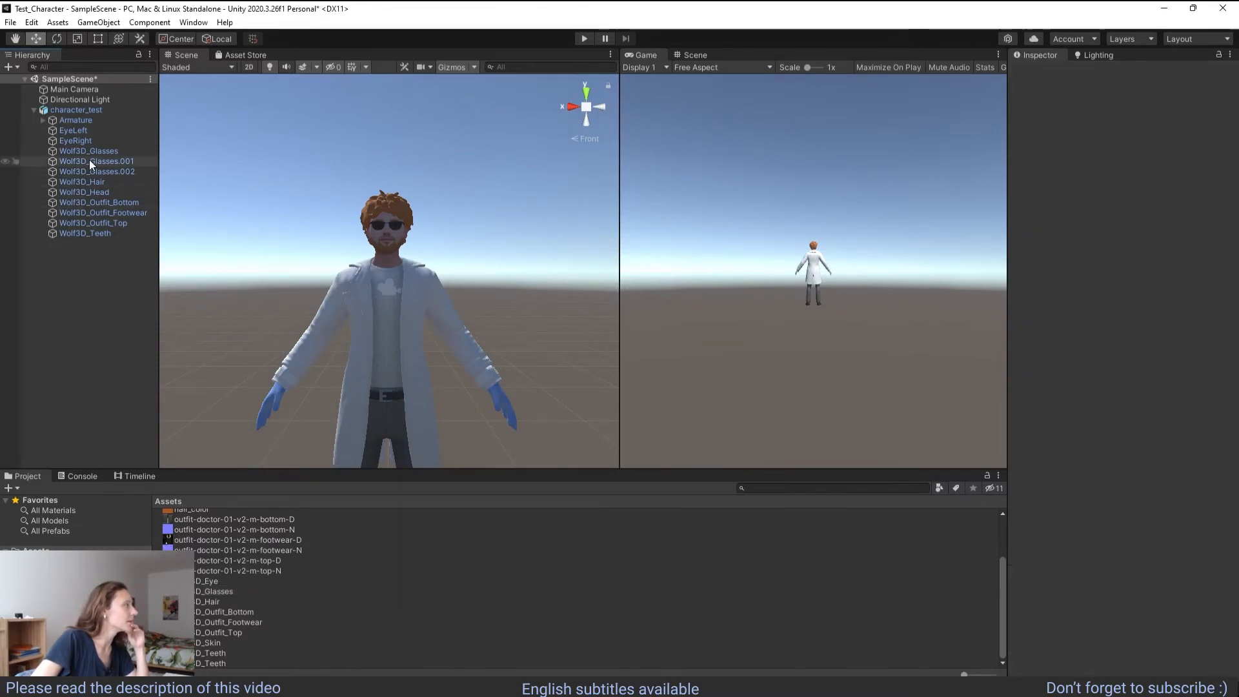
pyautogui.click(91, 157)
pyautogui.click(94, 160)
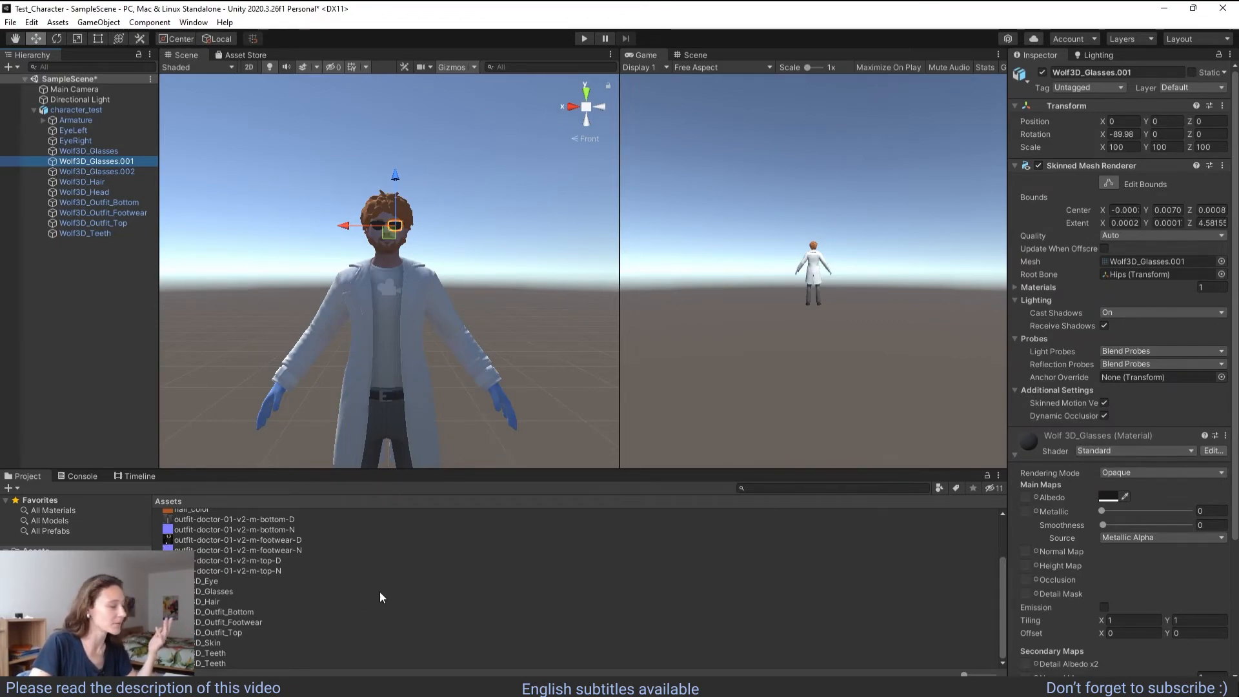
# - Create a new material asset in Assets and name it Lenses
pyautogui.rightClick(484, 549)
pyautogui.moveTo(577, 198)
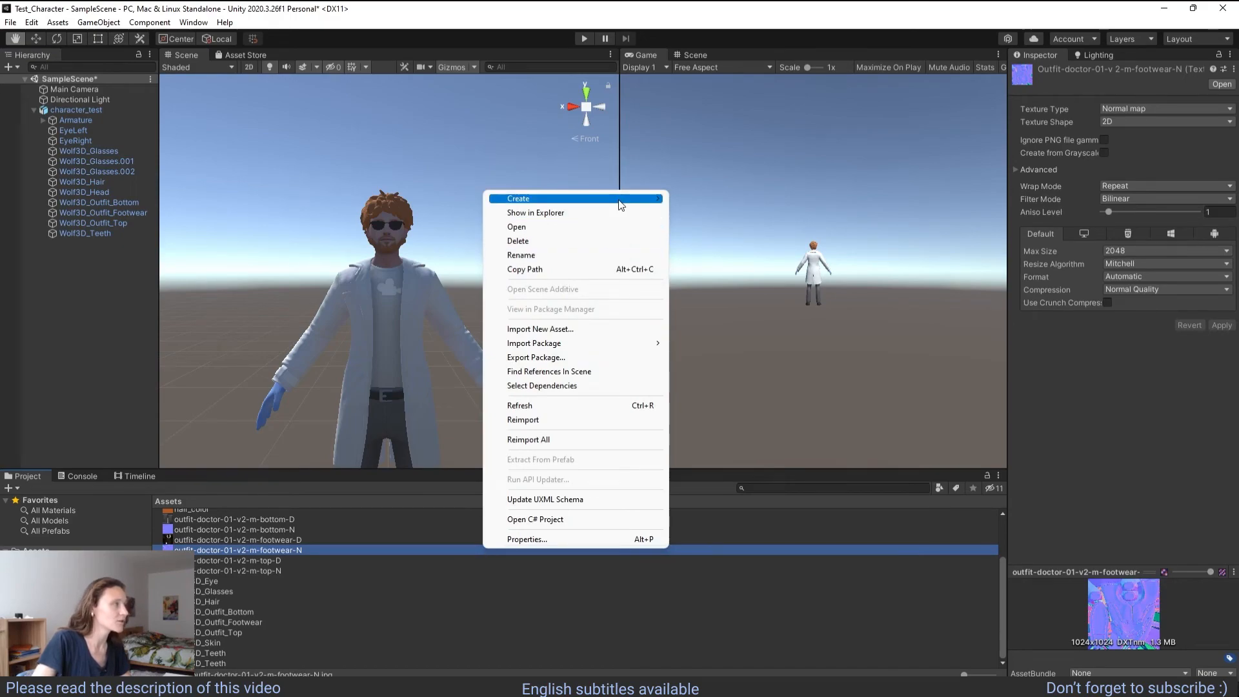
pyautogui.rightClick(382, 519)
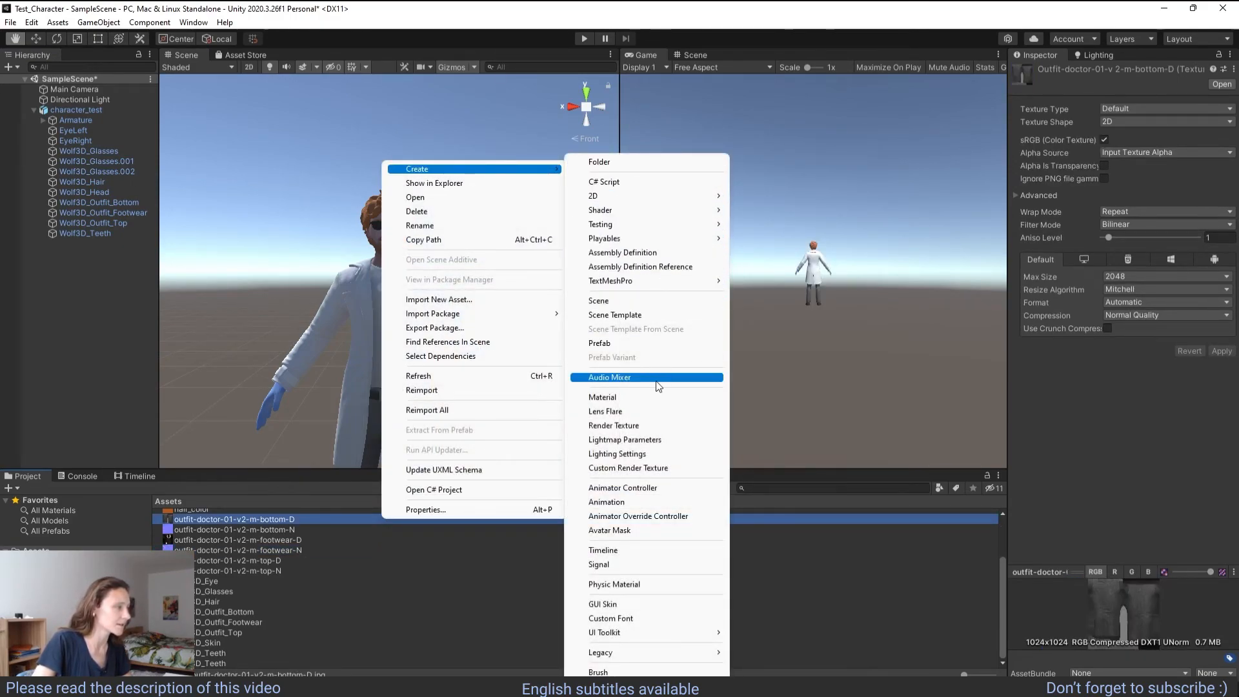
pyautogui.click(611, 397)
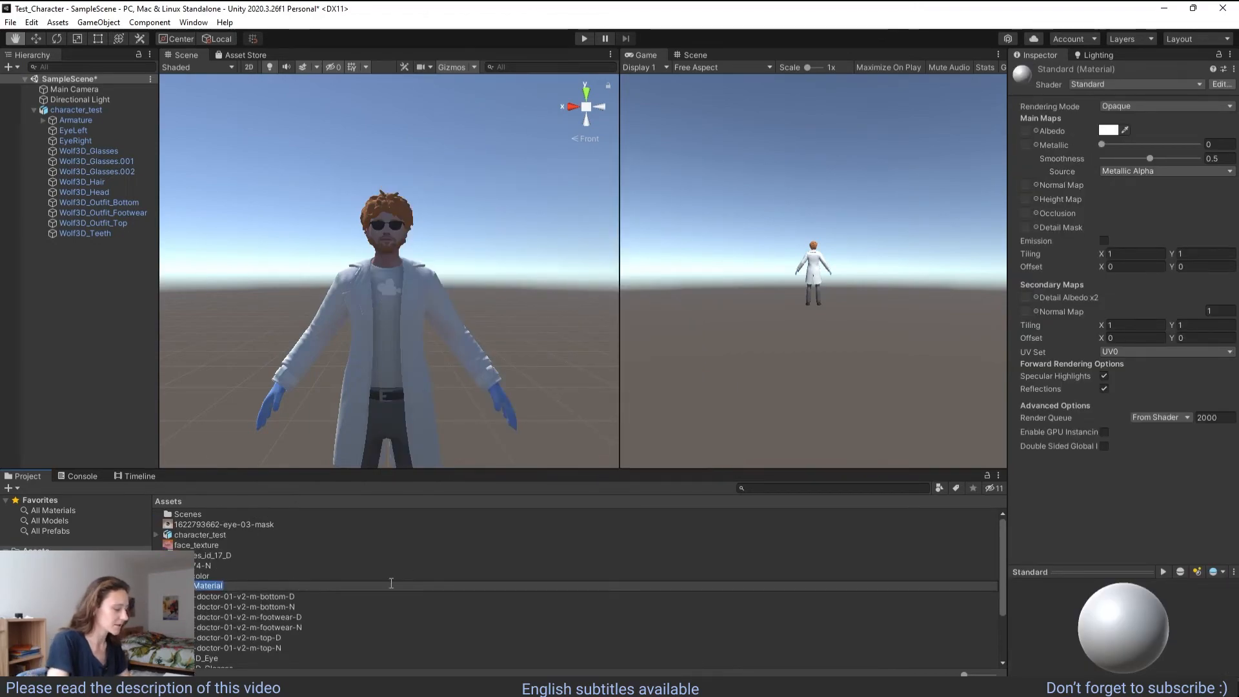
pyautogui.write('es')
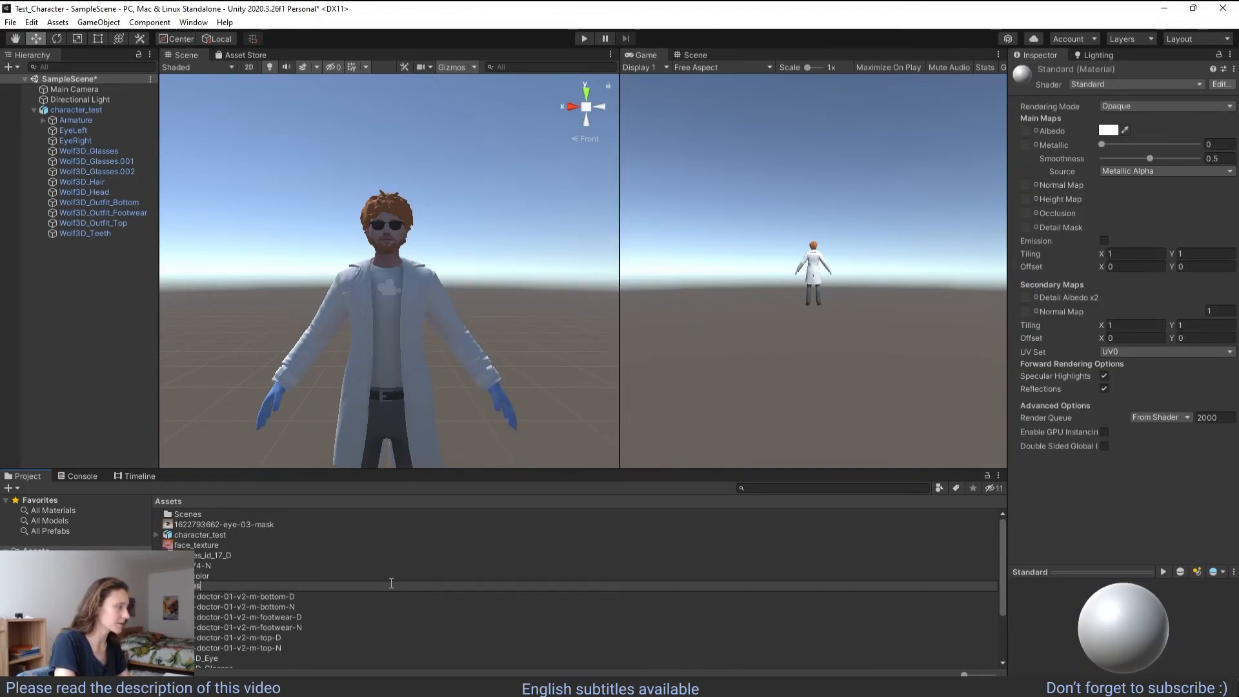
pyautogui.press('Return')
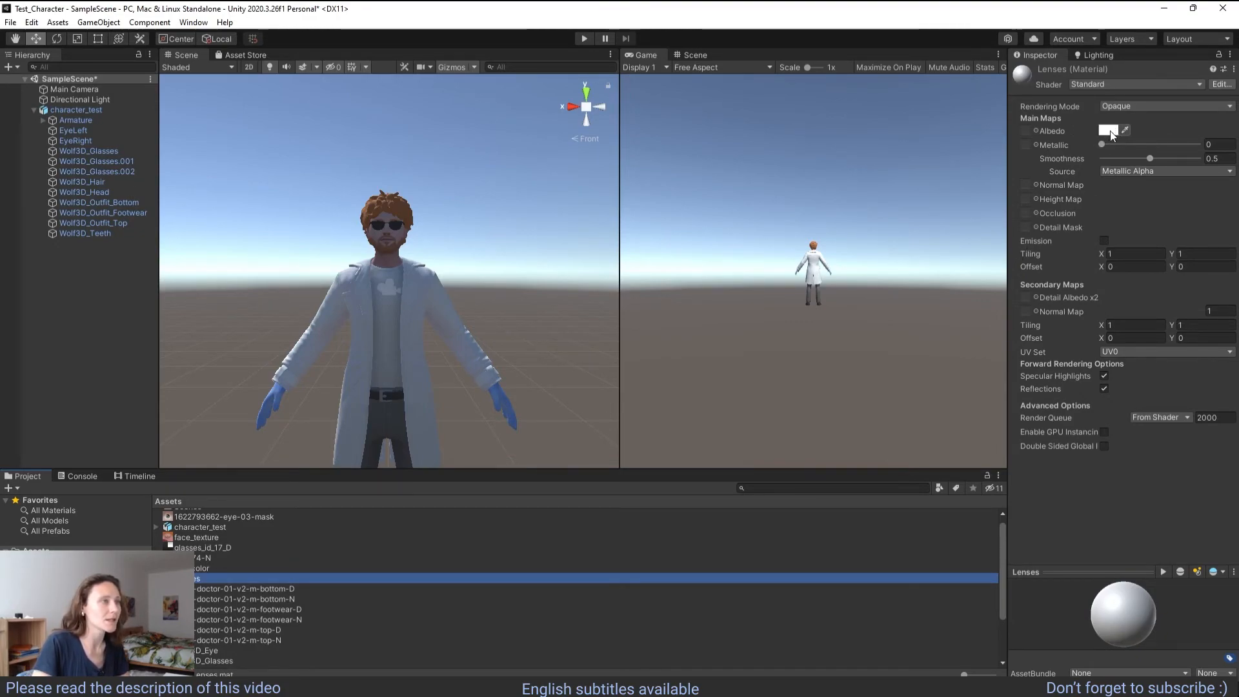
# - Lower the Lenses Albedo colour's alpha to about 67, keeping it white
pyautogui.click(1107, 130)
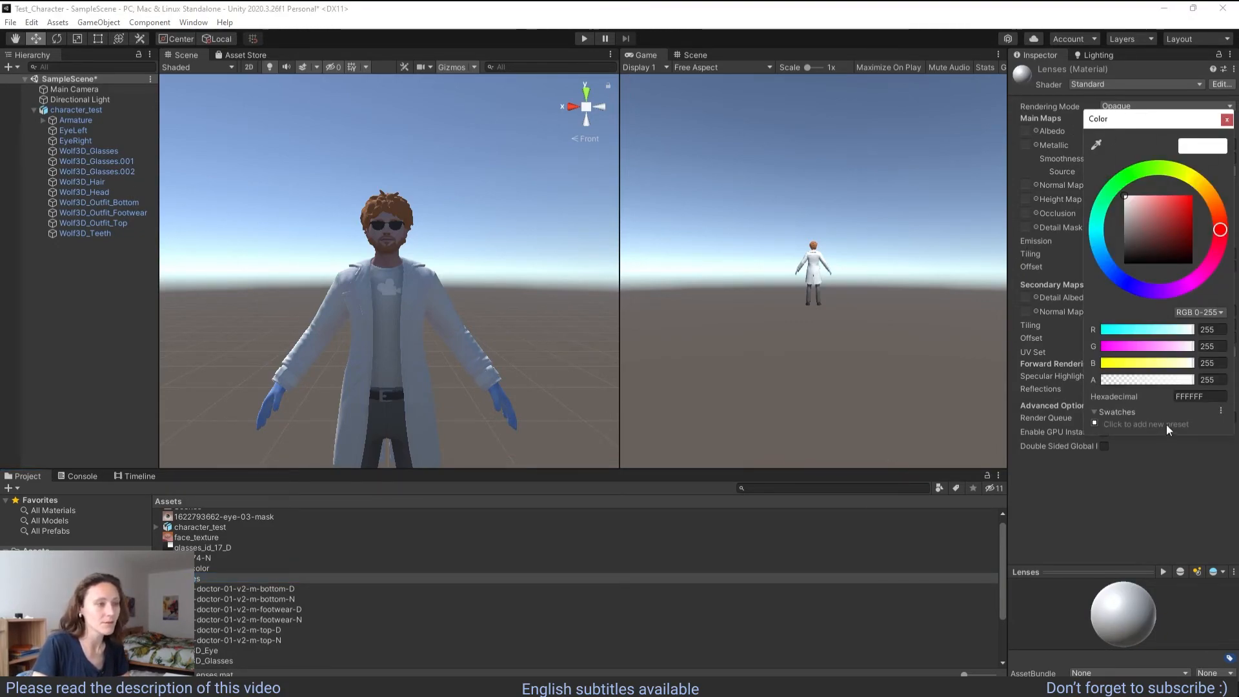
pyautogui.moveTo(1178, 379); pyautogui.dragTo(1125, 382)
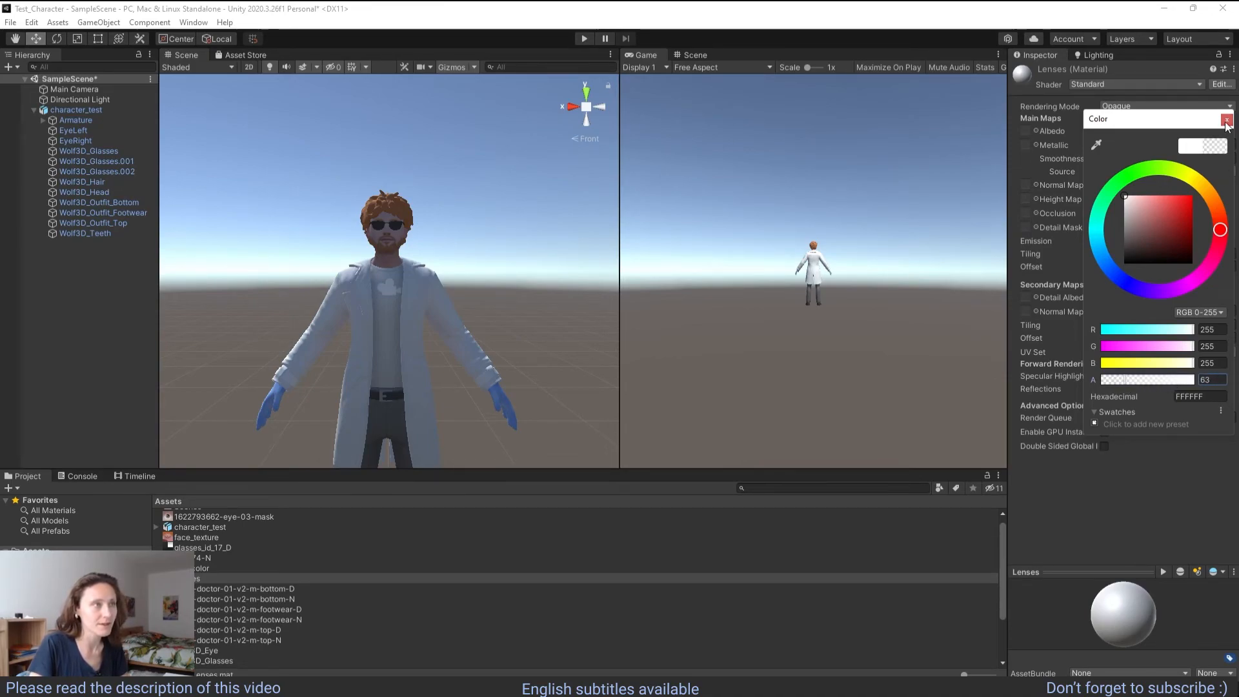
pyautogui.click(1127, 380)
pyautogui.click(1227, 118)
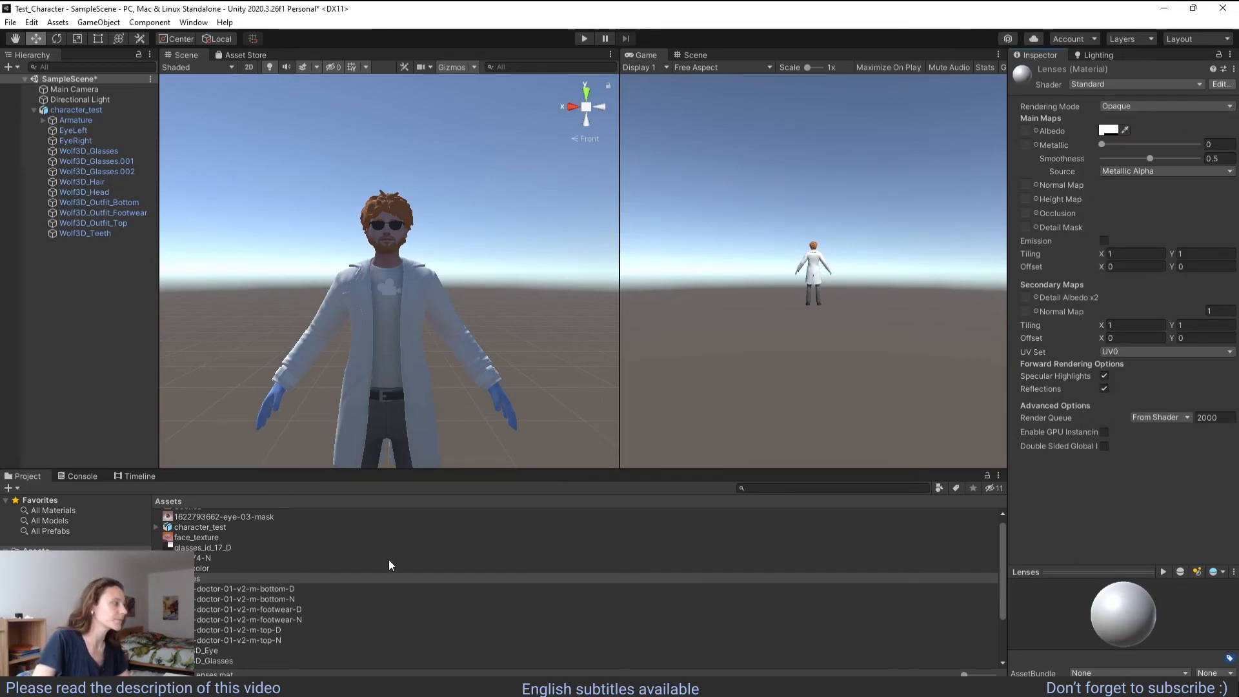
# - Assign the Lenses material to Wolf3D_Glasses.001 and Wolf3D_Glasses.002
pyautogui.moveTo(383, 578); pyautogui.dragTo(116, 212)
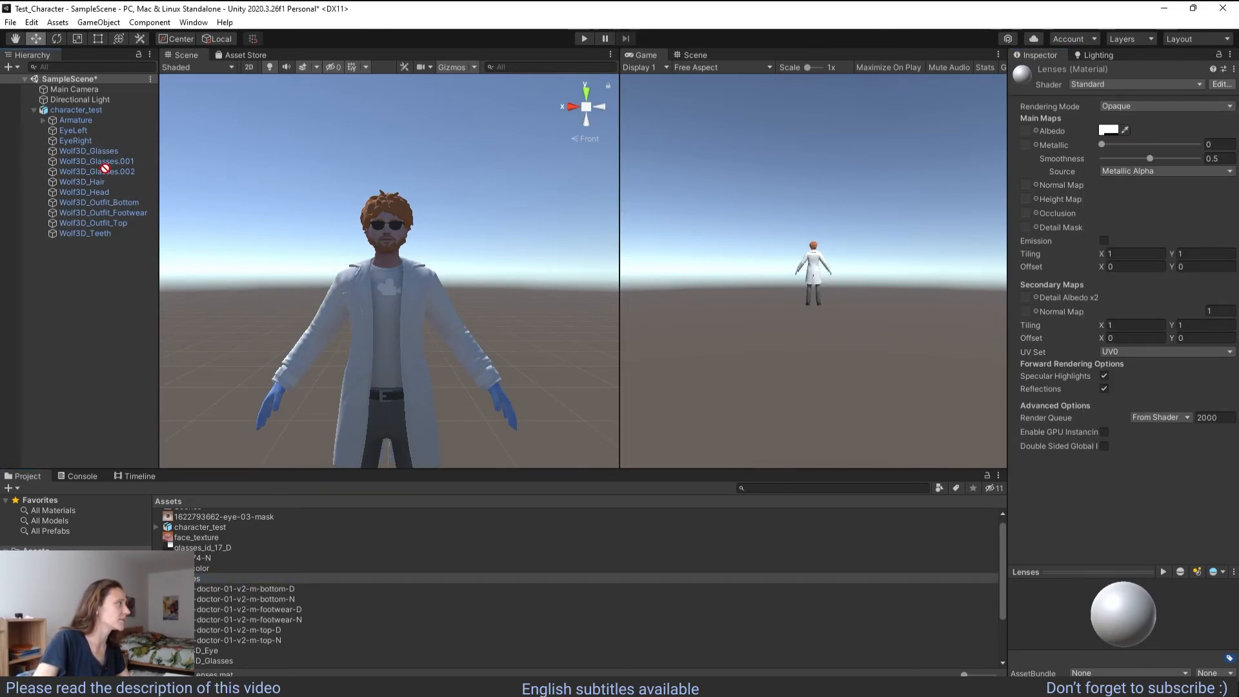
pyautogui.moveTo(105, 168); pyautogui.dragTo(97, 164)
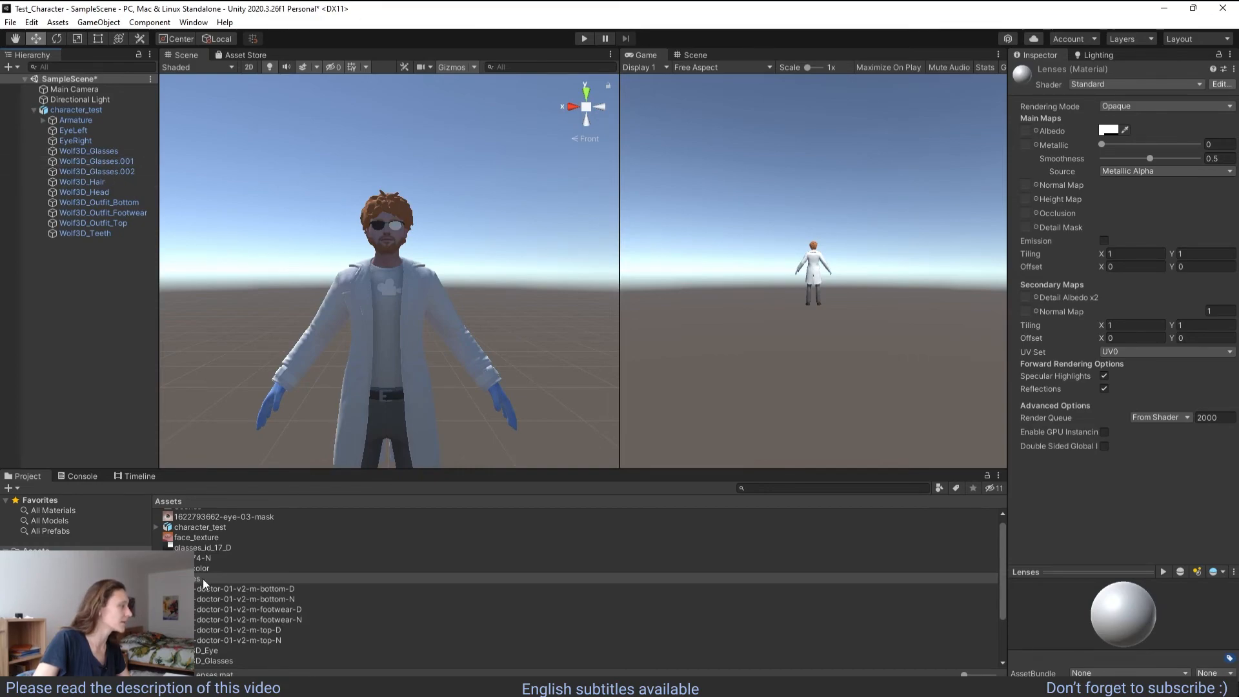
pyautogui.moveTo(204, 584); pyautogui.dragTo(129, 171)
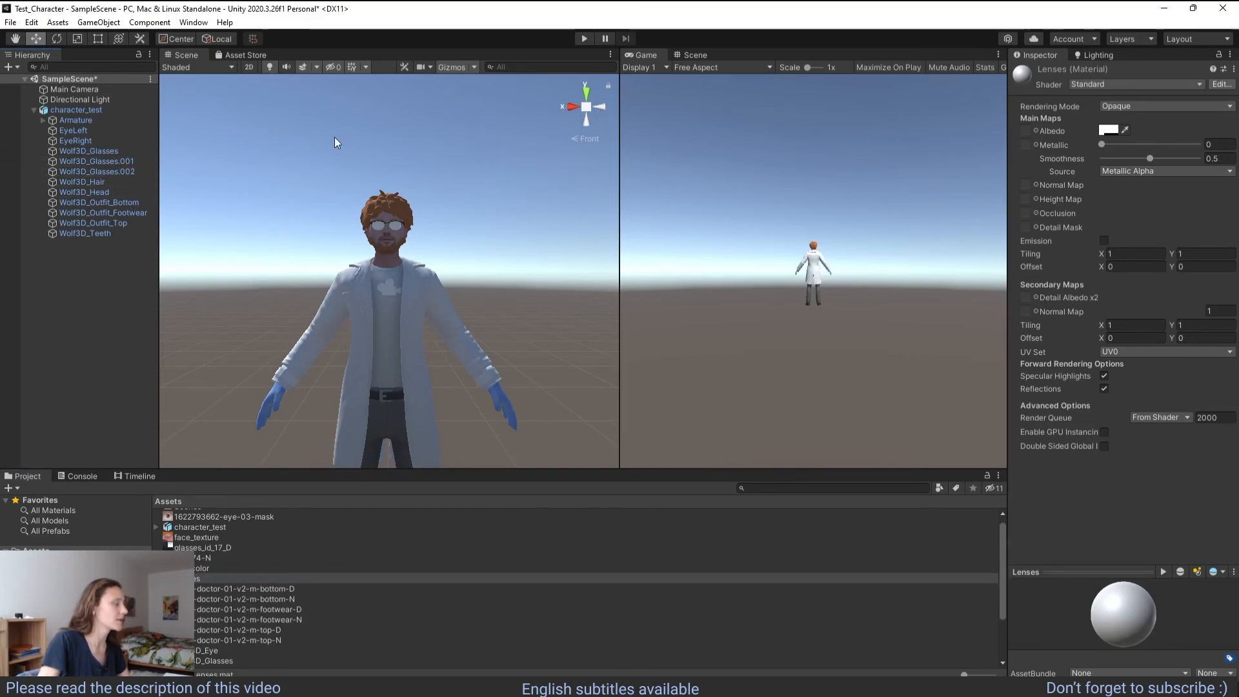
pyautogui.scroll(5, 391, 186)
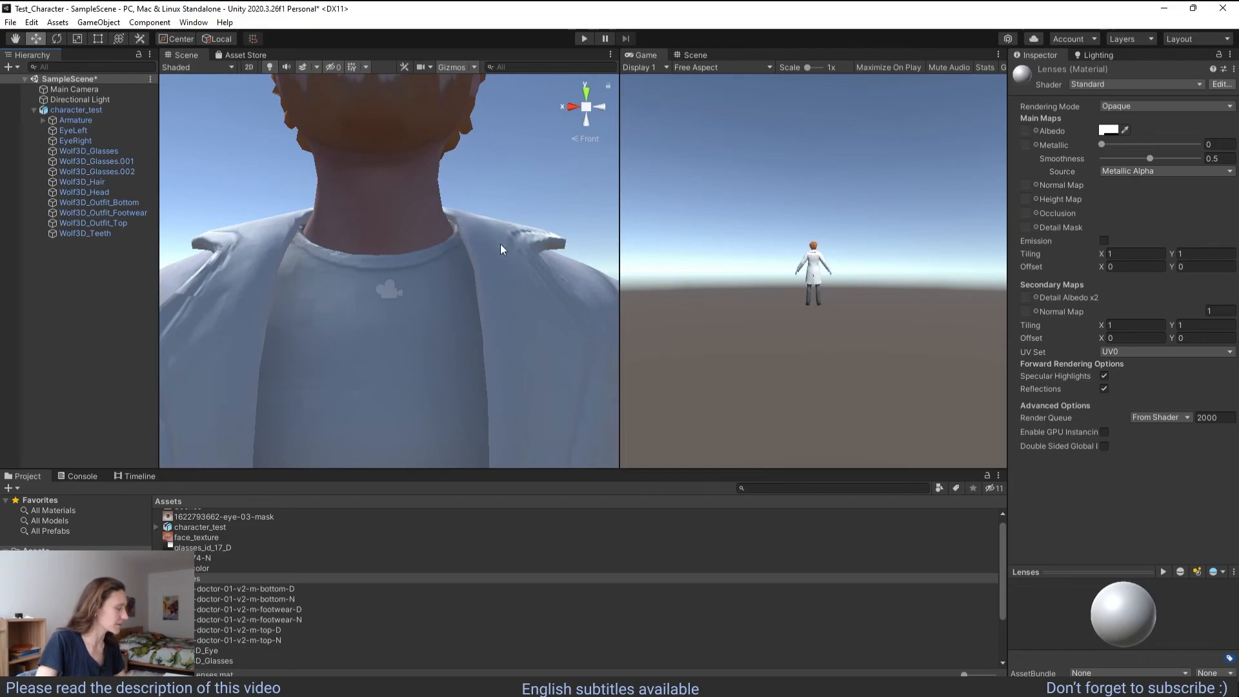
pyautogui.moveTo(501, 245); pyautogui.dragTo(511, 368, button='middle')
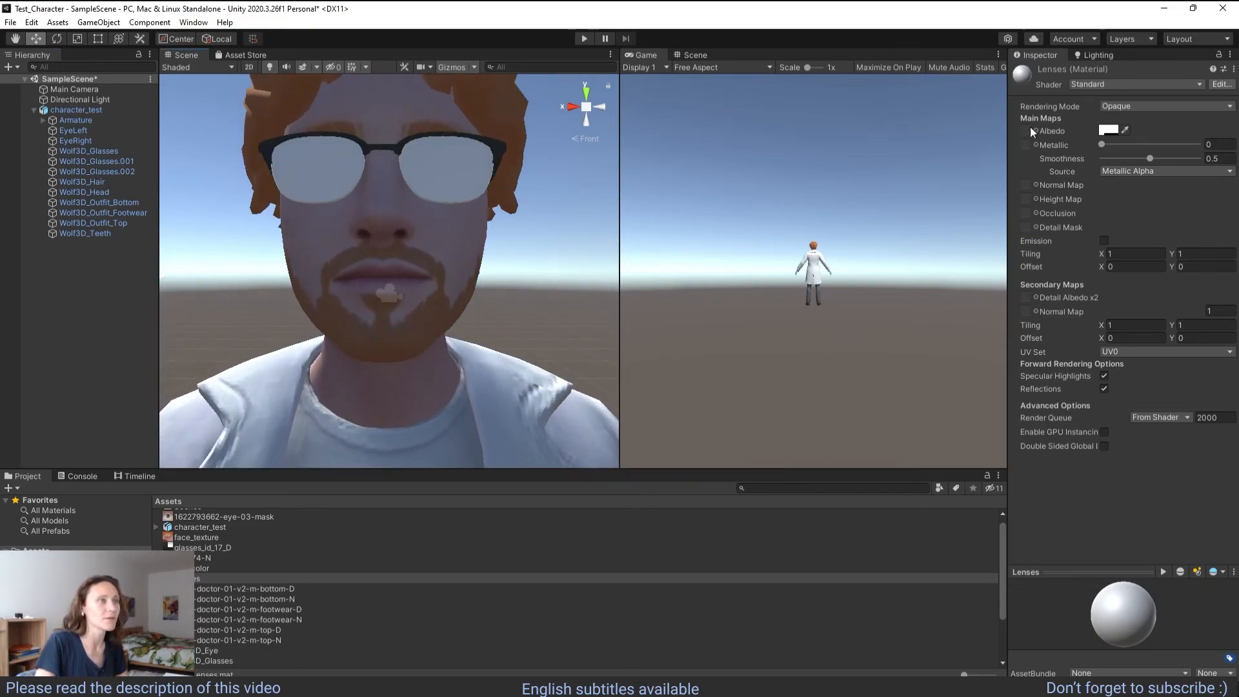
# - Set the Lenses material's Rendering Mode to Transparent so the eyes show through
pyautogui.click(1147, 107)
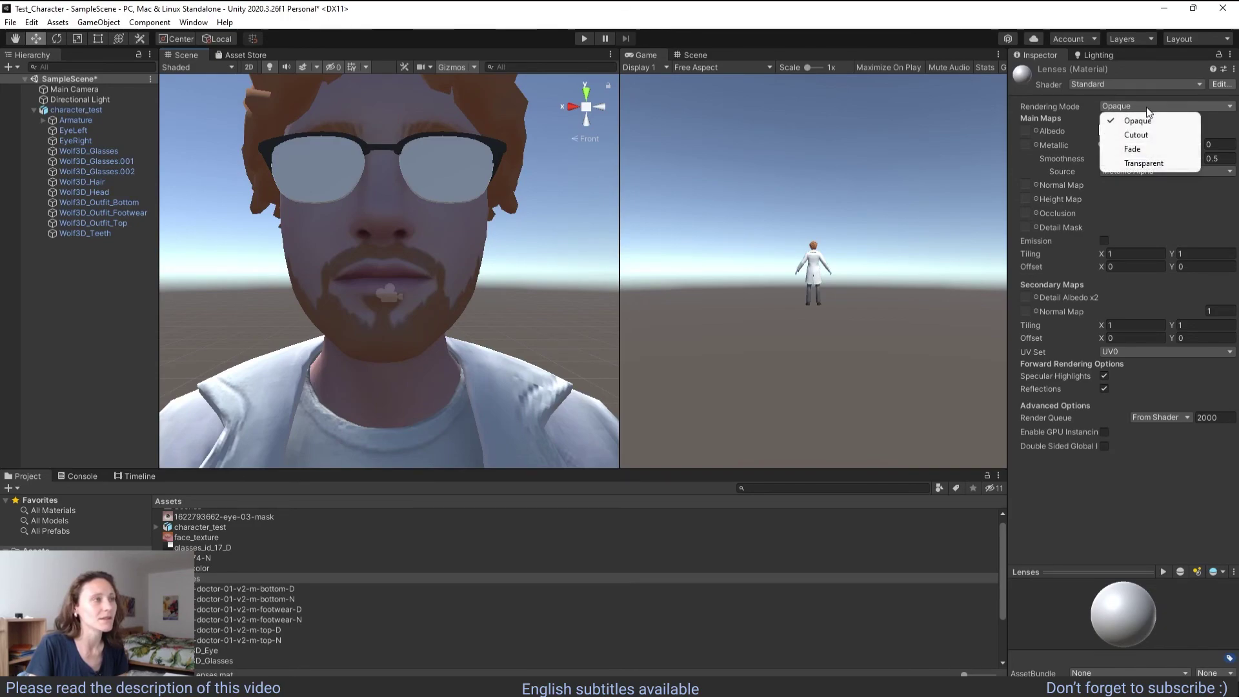
pyautogui.click(1133, 163)
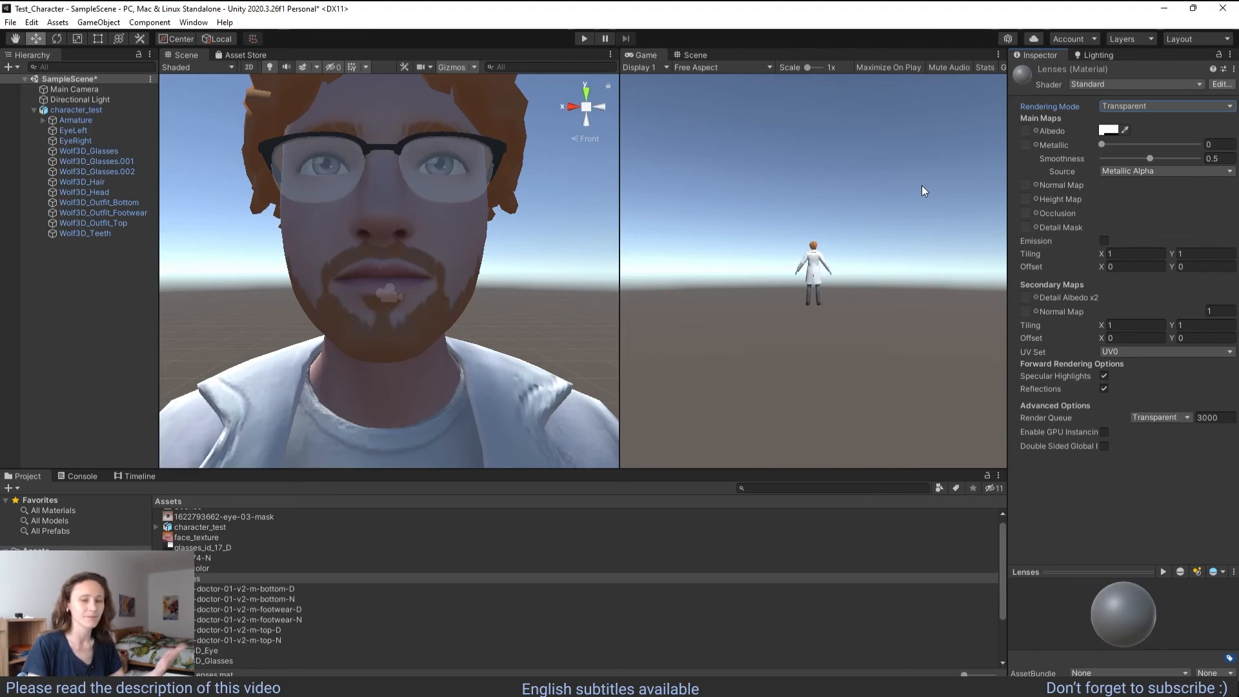
pyautogui.moveTo(511, 330); pyautogui.dragTo(544, 370, button='middle')
pyautogui.scroll(-5, 545, 371)
pyautogui.scroll(1, 544, 371)
pyautogui.scroll(1, 544, 371)
pyautogui.scroll(3, 545, 371)
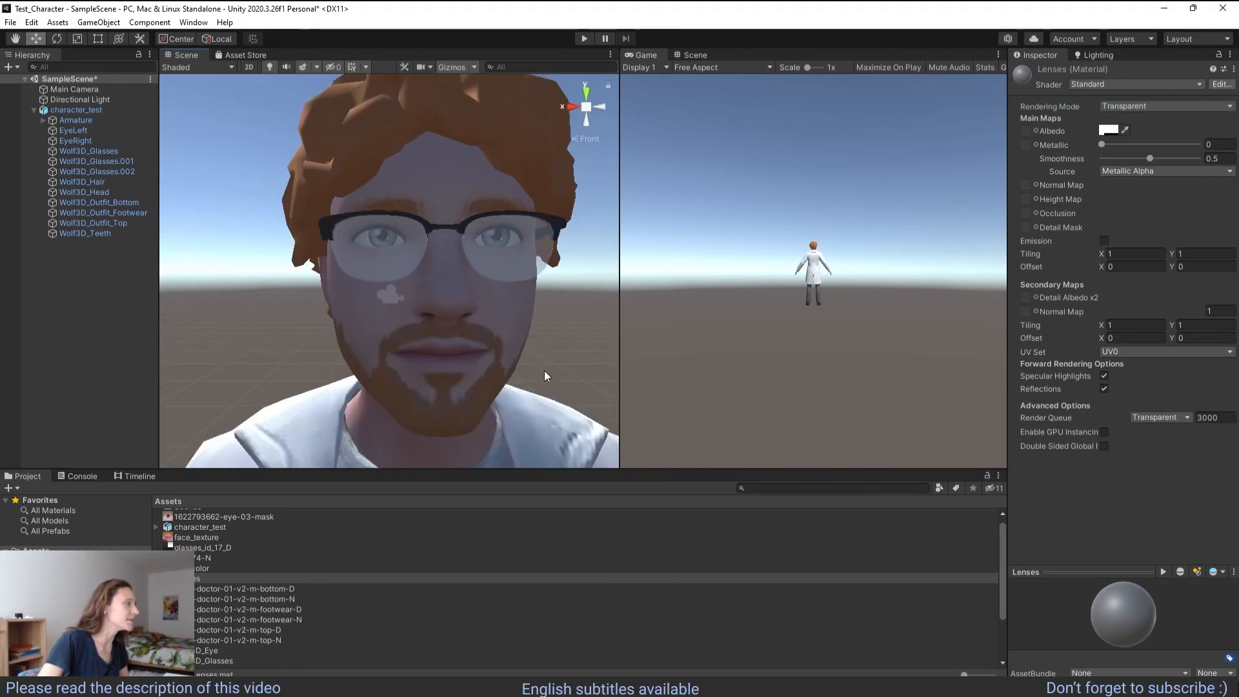